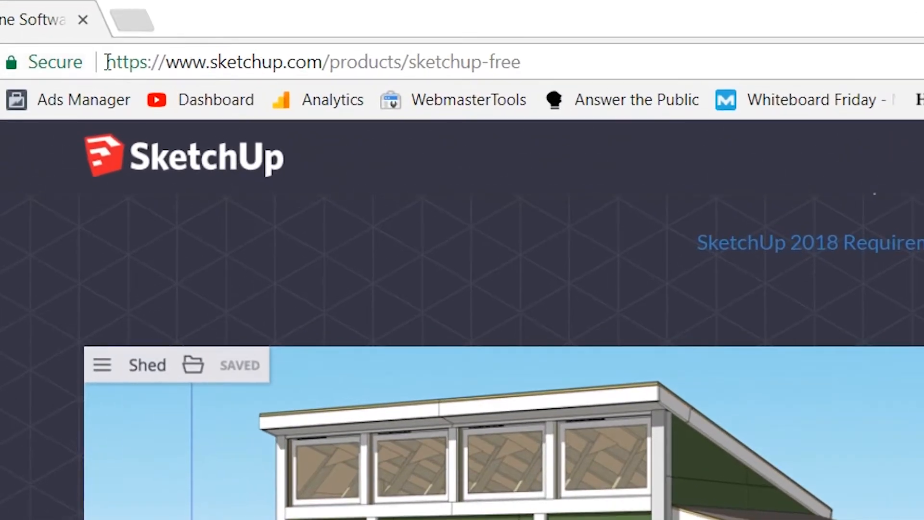
{"action": "left_click_drag", "start_coordinate": [106, 61], "coordinate": [557, 63]}
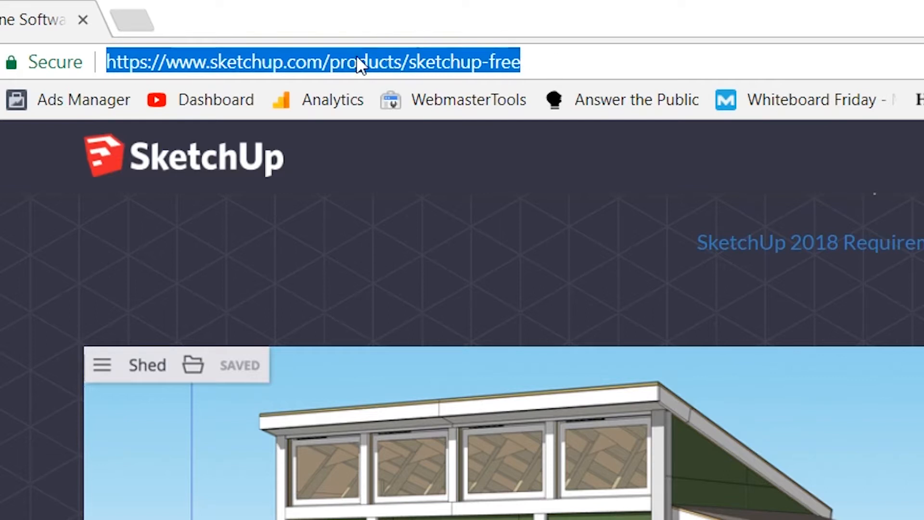
{"action": "left_click", "coordinate": [412, 62]}
{"action": "left_click_drag", "start_coordinate": [413, 63], "coordinate": [549, 68]}
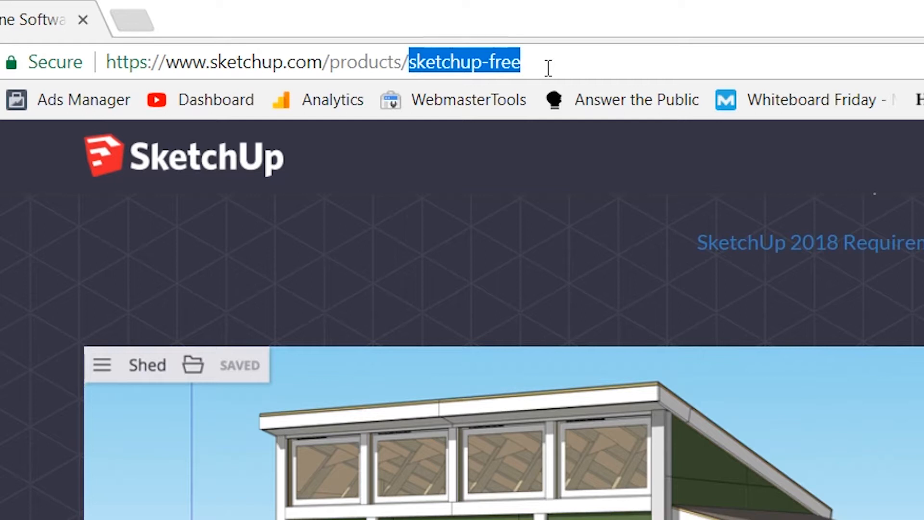
{"action": "left_click", "coordinate": [543, 62]}
{"action": "left_click_drag", "start_coordinate": [543, 62], "coordinate": [411, 63]}
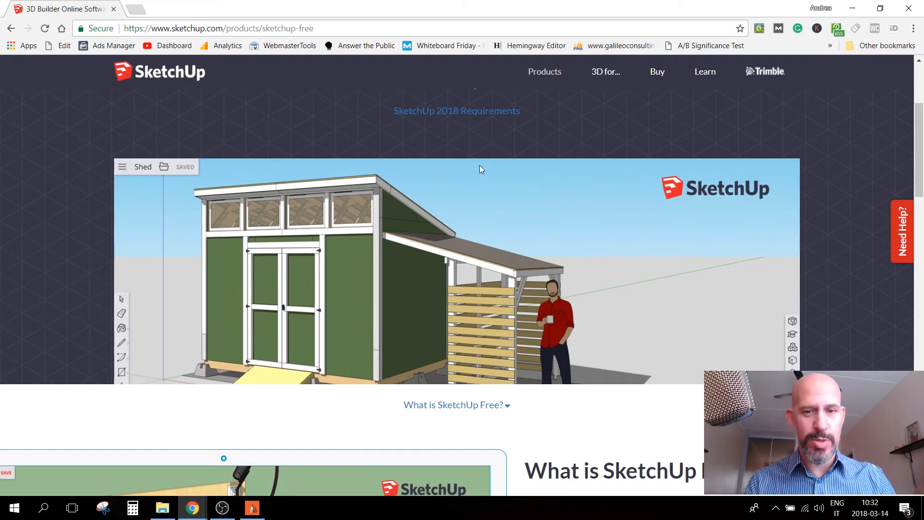
Launch the SketchUp Free web modeler and create a new model from the Simple Template - Millimeters
{"action": "scroll", "coordinate": [917, 174], "scroll_direction": "up", "scroll_amount": 4}
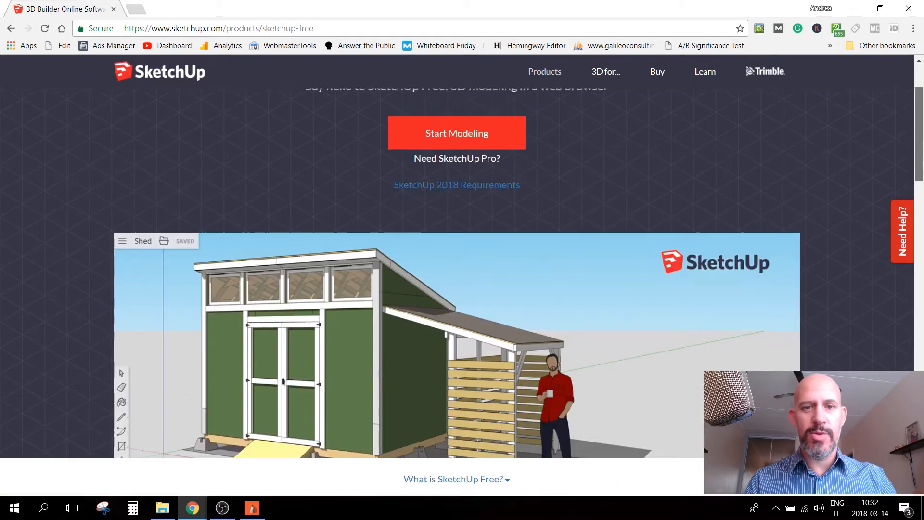
{"action": "left_click", "coordinate": [460, 242]}
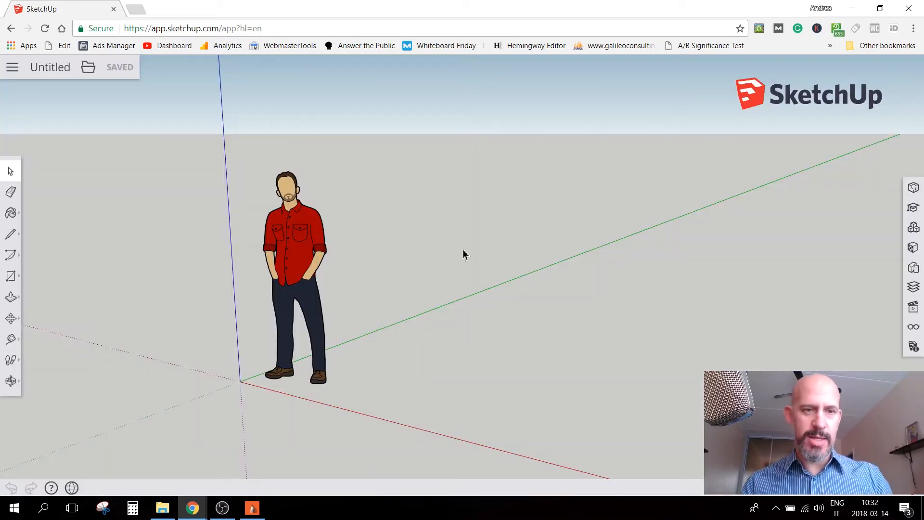
{"action": "left_click", "coordinate": [11, 68]}
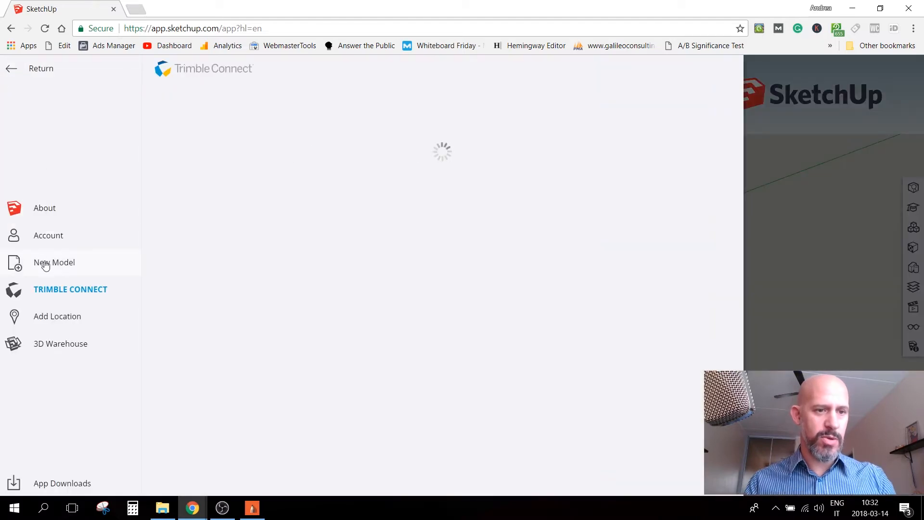
{"action": "left_click", "coordinate": [45, 265]}
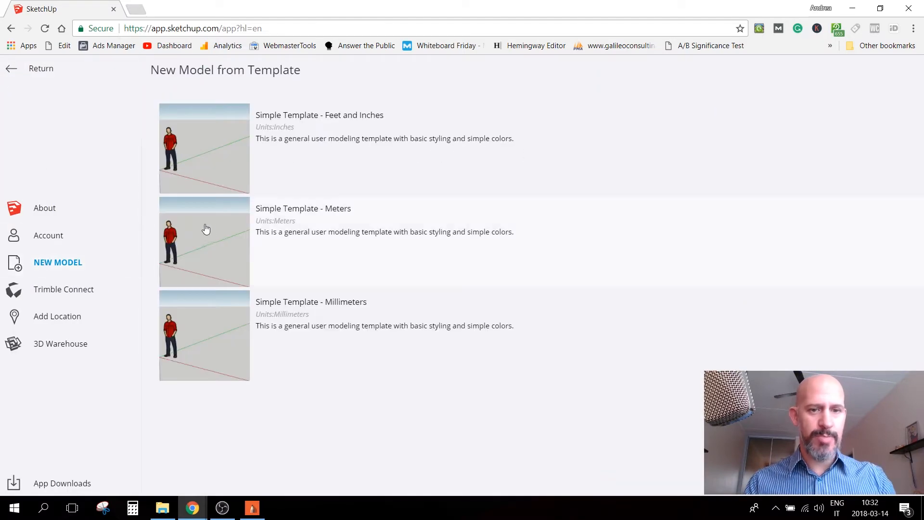
{"action": "left_click", "coordinate": [282, 308]}
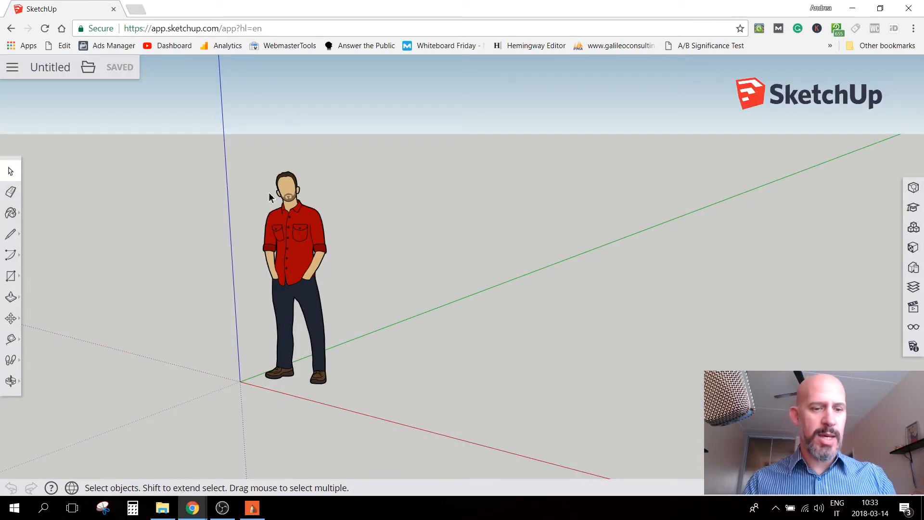
Consult the floor plan in SketchBook and, back in SketchUp, draw a closed rectangle from the origin, 6000 mm along green and 6700 mm along red
{"action": "left_click", "coordinate": [252, 504]}
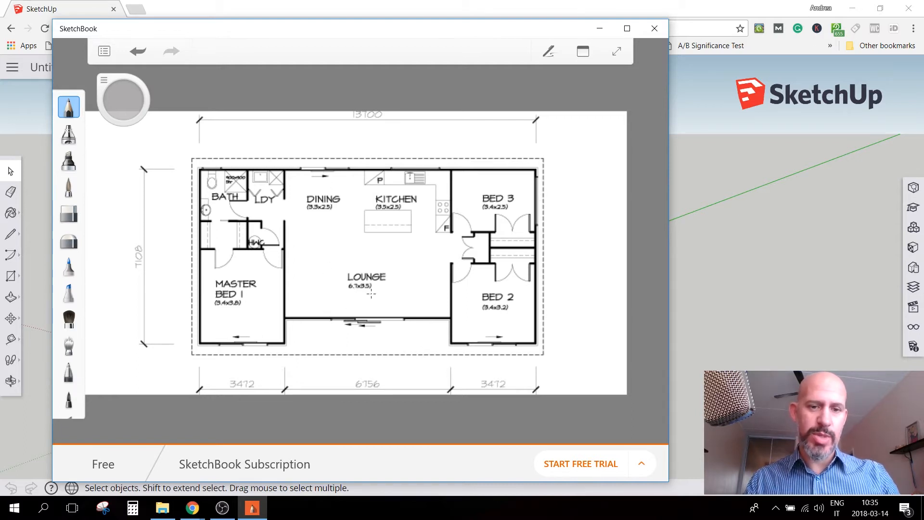
{"action": "left_click", "coordinate": [746, 256]}
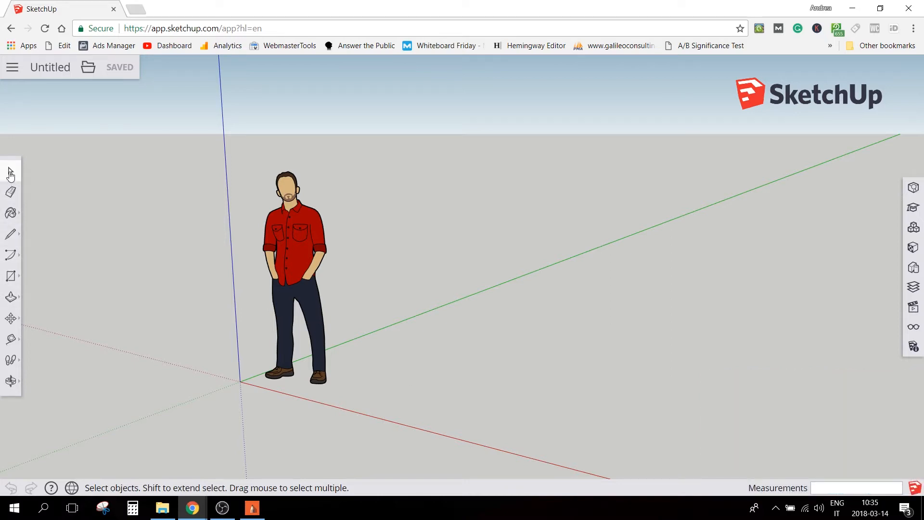
{"action": "left_click", "coordinate": [10, 236]}
{"action": "left_click", "coordinate": [241, 382]}
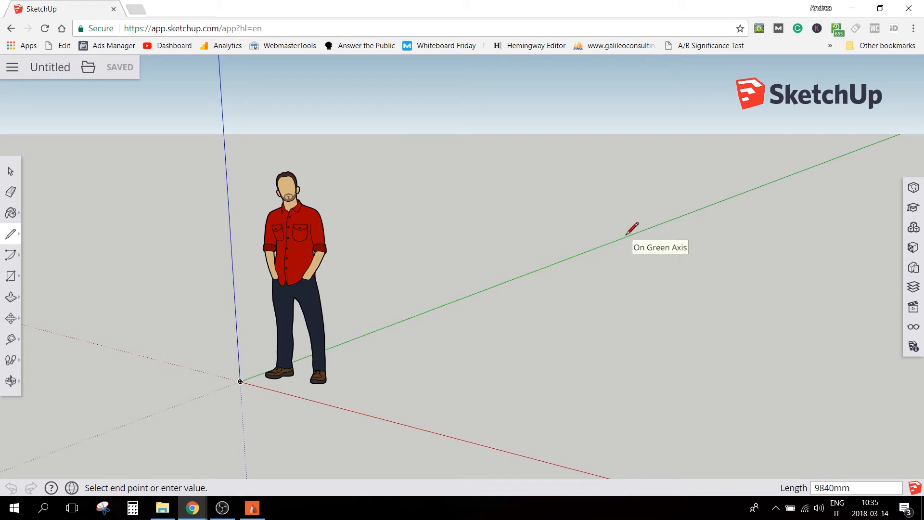
{"action": "key", "text": "Return"}
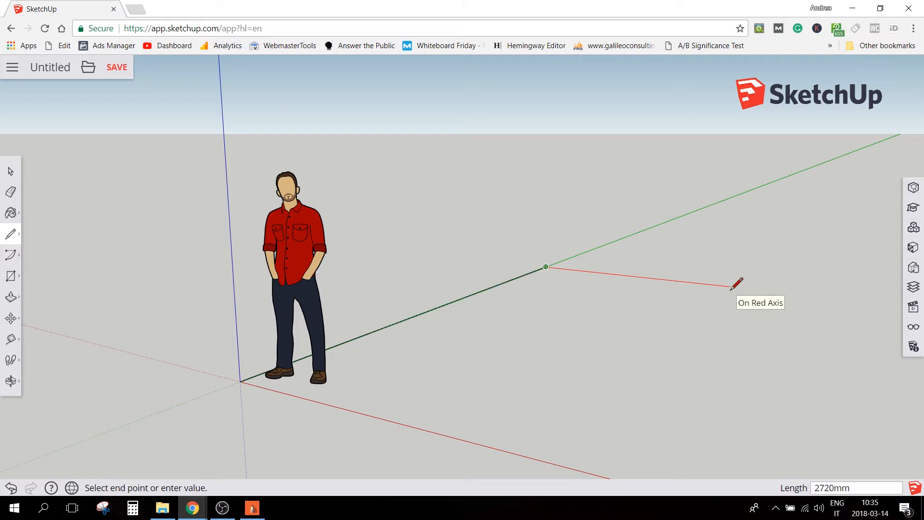
{"action": "key", "text": "Return"}
{"action": "scroll", "coordinate": [337, 212], "scroll_direction": "down", "scroll_amount": 3}
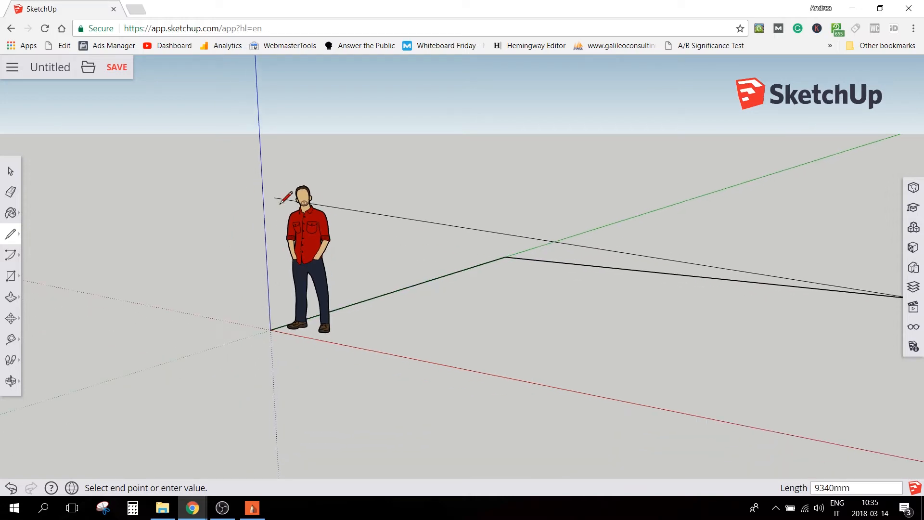
{"action": "scroll", "coordinate": [485, 254], "scroll_direction": "down", "scroll_amount": 2}
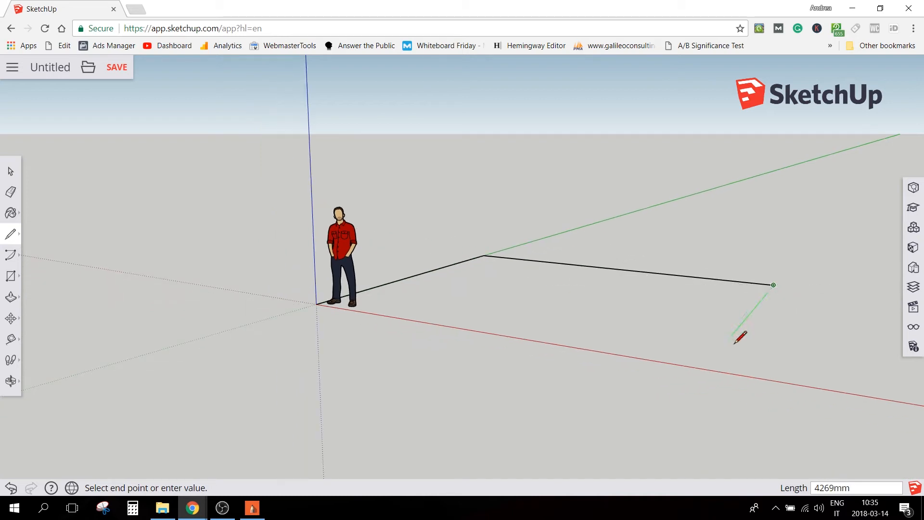
{"action": "left_click", "coordinate": [704, 369]}
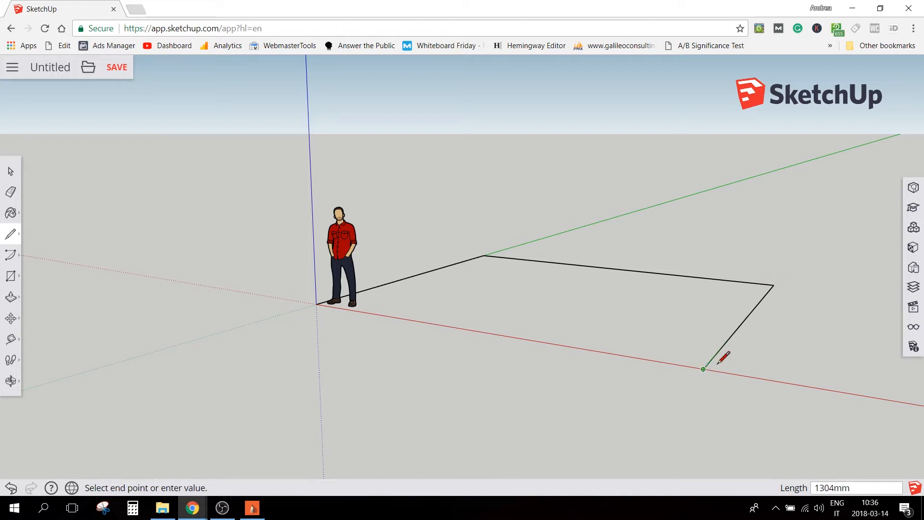
{"action": "left_click", "coordinate": [317, 304]}
{"action": "key", "text": "space"}
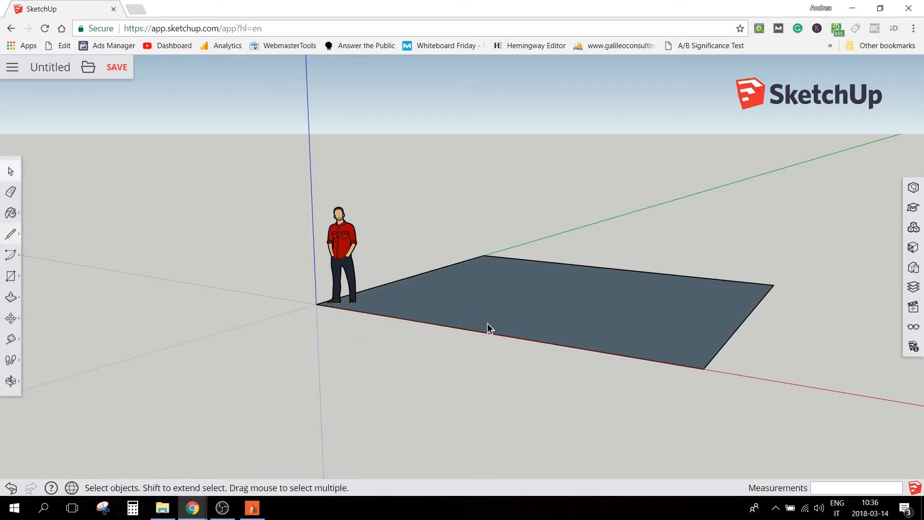
Examine the floor face from different angles and compare it with the floor plan in SketchBook
{"action": "mouse_move", "coordinate": [646, 316]}
{"action": "middle_mouse_down"}
{"action": "mouse_move", "coordinate": [554, 340]}
{"action": "mouse_move", "coordinate": [348, 359]}
{"action": "mouse_move", "coordinate": [741, 380]}
{"action": "mouse_move", "coordinate": [639, 428]}
{"action": "mouse_move", "coordinate": [613, 380]}
{"action": "mouse_move", "coordinate": [611, 268]}
{"action": "mouse_move", "coordinate": [611, 351]}
{"action": "middle_mouse_up"}
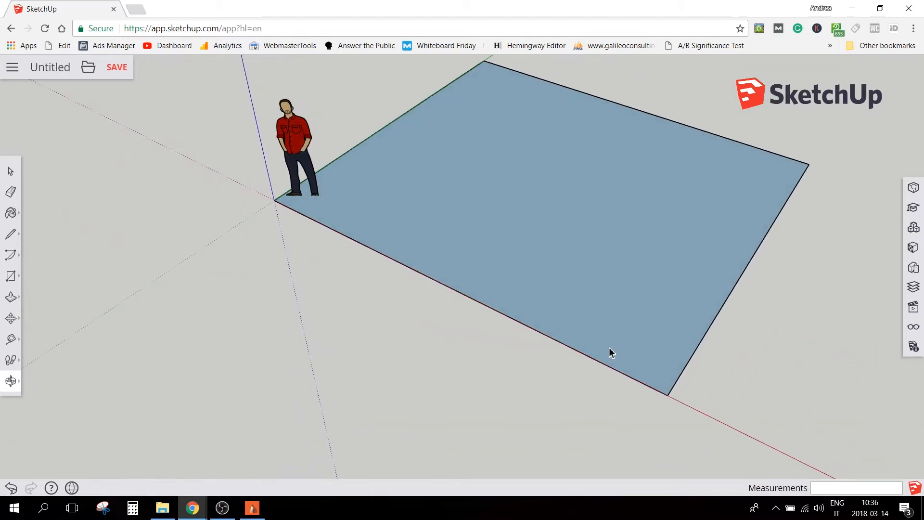
{"action": "scroll", "coordinate": [593, 345], "scroll_direction": "up", "scroll_amount": 1}
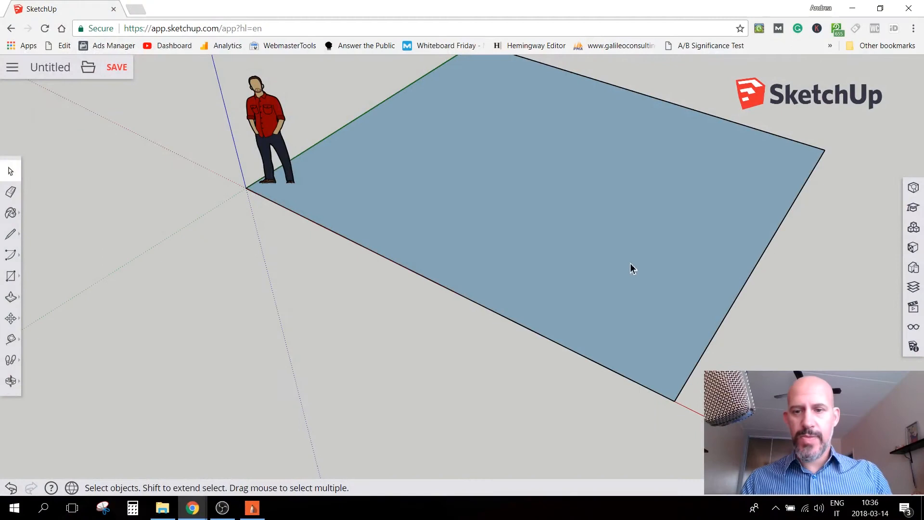
{"action": "middle_click_drag", "start_coordinate": [631, 264], "coordinate": [619, 179]}
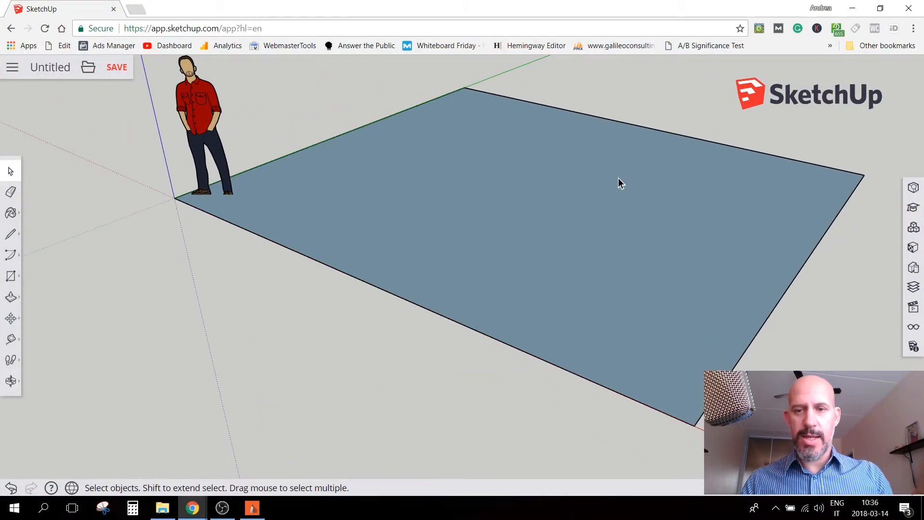
{"action": "scroll", "coordinate": [619, 178], "scroll_direction": "down", "scroll_amount": 1}
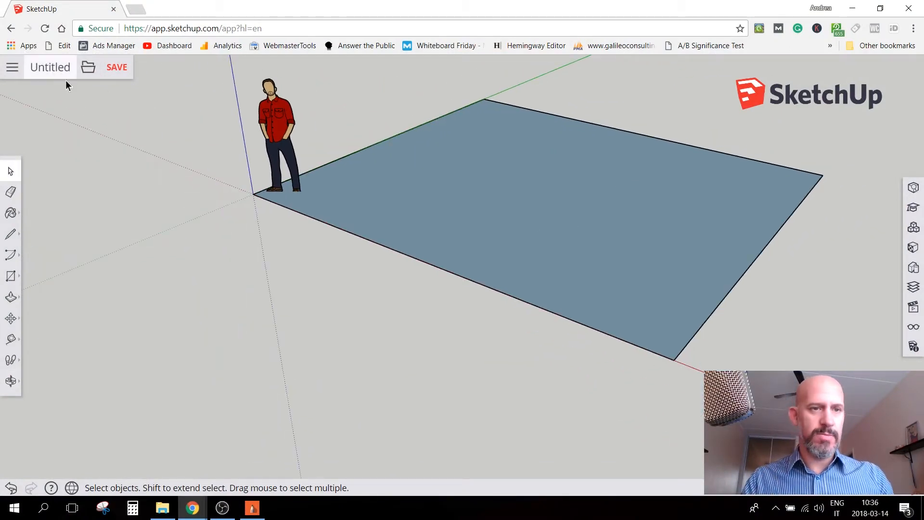
{"action": "left_click", "coordinate": [252, 508]}
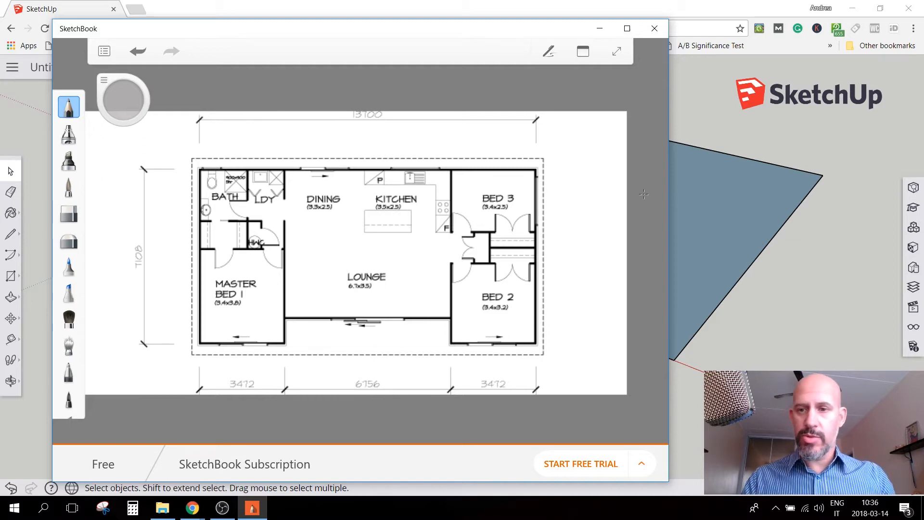
{"action": "left_click", "coordinate": [744, 144]}
Select the whole rectangular floor face with all its edges and make it a group
{"action": "mouse_move", "coordinate": [727, 202]}
{"action": "middle_mouse_down"}
{"action": "mouse_move", "coordinate": [681, 243]}
{"action": "mouse_move", "coordinate": [570, 165]}
{"action": "mouse_move", "coordinate": [460, 144]}
{"action": "mouse_move", "coordinate": [337, 149]}
{"action": "mouse_move", "coordinate": [365, 145]}
{"action": "mouse_move", "coordinate": [300, 181]}
{"action": "middle_mouse_up"}
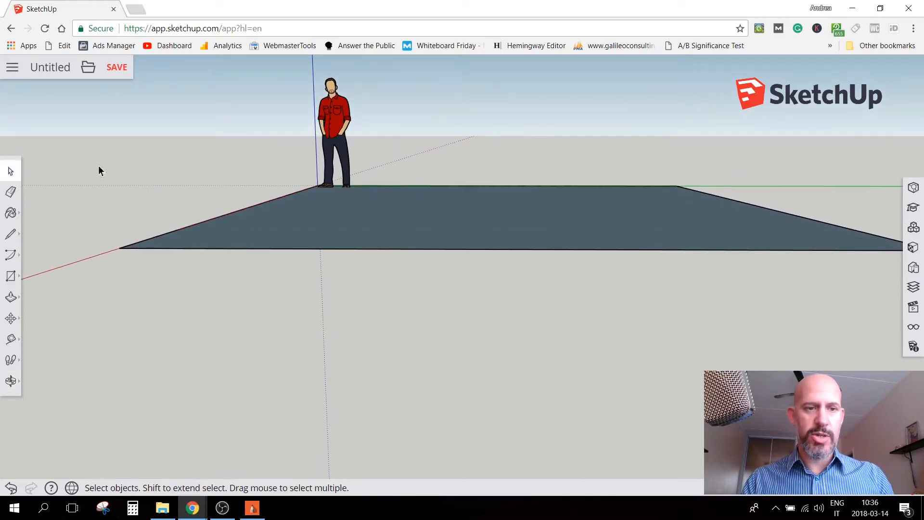
{"action": "left_click_drag", "start_coordinate": [72, 169], "coordinate": [813, 289]}
{"action": "scroll", "coordinate": [692, 268], "scroll_direction": "down", "scroll_amount": 3}
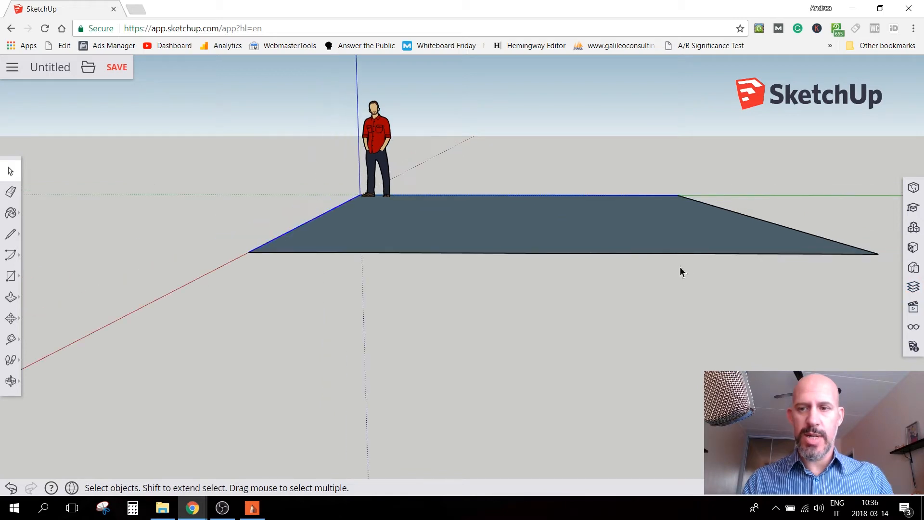
{"action": "left_click_drag", "start_coordinate": [177, 174], "coordinate": [886, 295]}
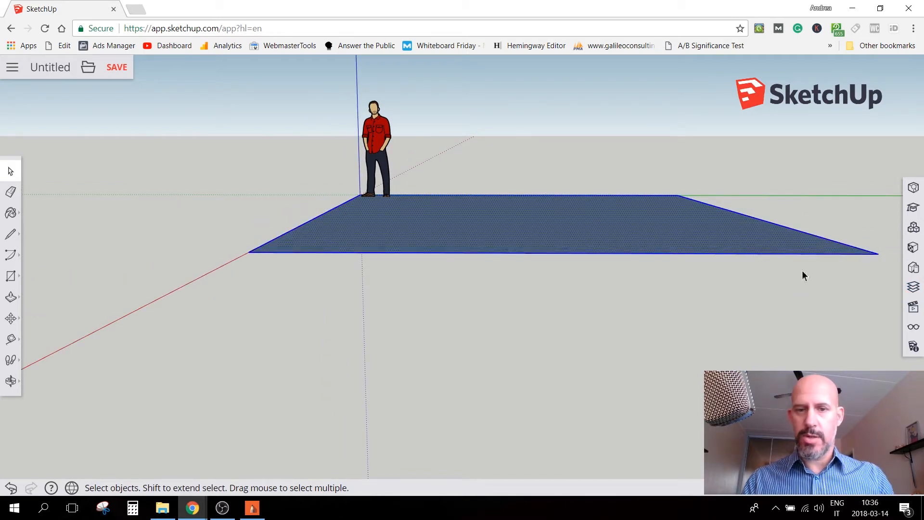
{"action": "right_click", "coordinate": [456, 230]}
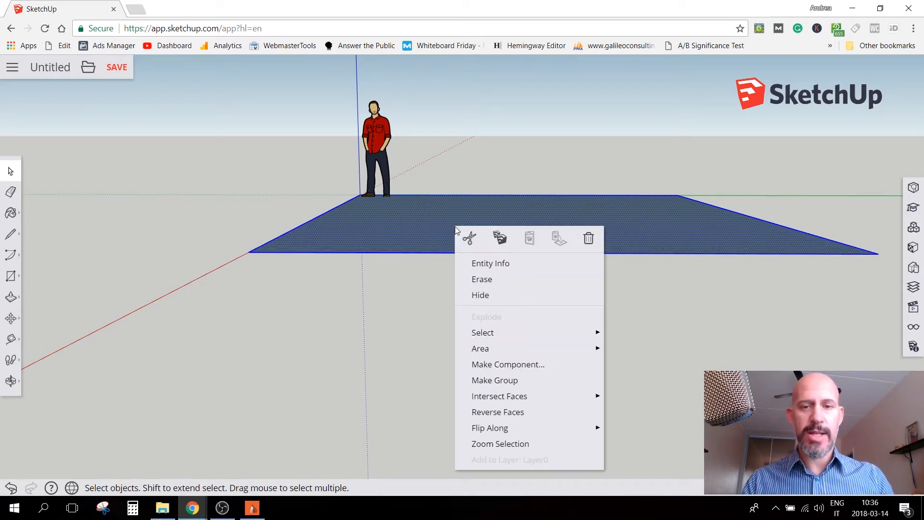
{"action": "left_click", "coordinate": [496, 381]}
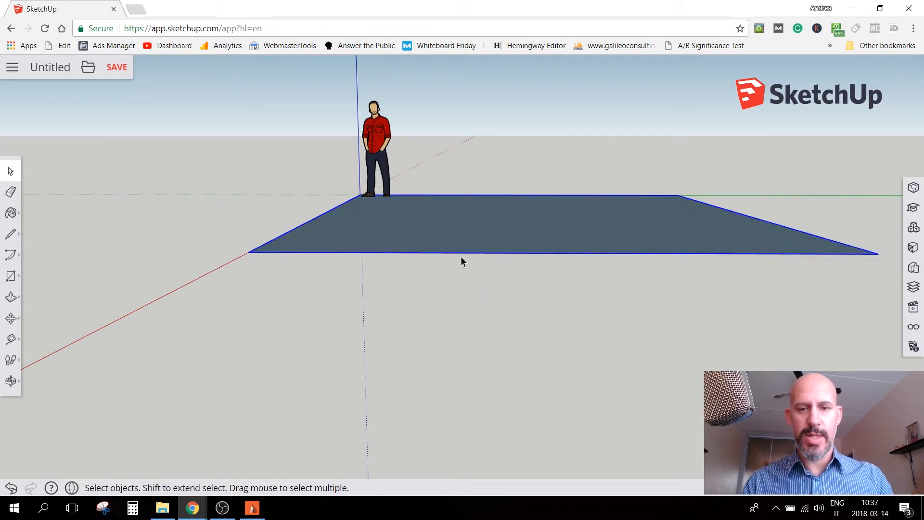
Check how the floor group selects and deselects as a single object
{"action": "left_click", "coordinate": [322, 256]}
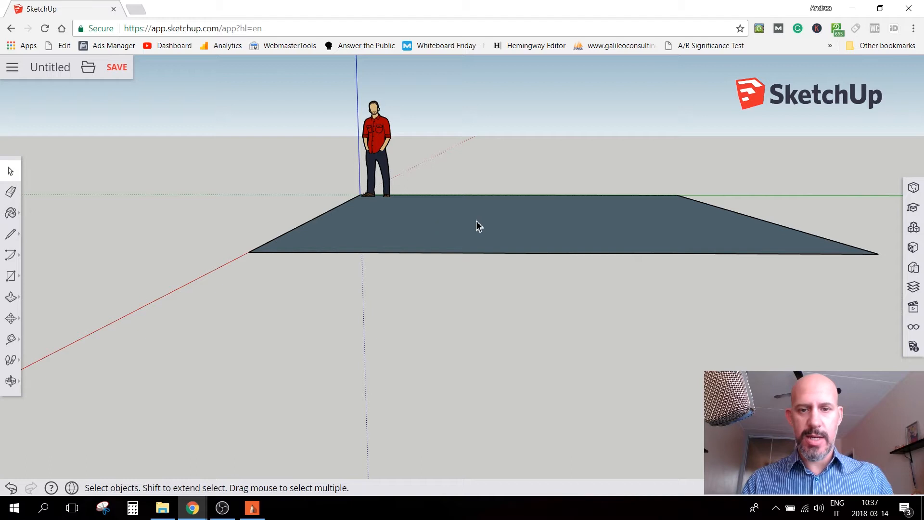
{"action": "left_click", "coordinate": [477, 221]}
{"action": "left_click", "coordinate": [541, 178]}
{"action": "left_click", "coordinate": [535, 227]}
Open the floor group for editing, Push/Pull its face 500 mm downward into a slab, and close the group
{"action": "middle_click_drag", "start_coordinate": [593, 218], "coordinate": [512, 246]}
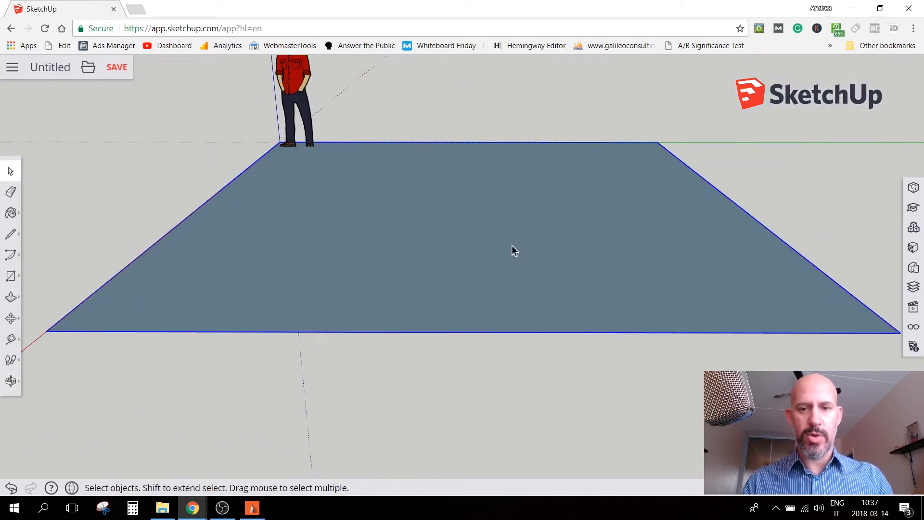
{"action": "double_click", "coordinate": [512, 246]}
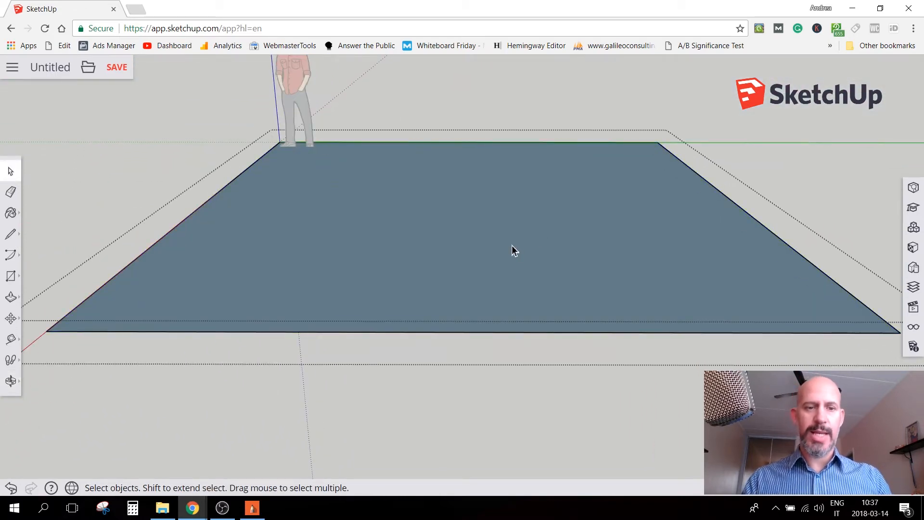
{"action": "scroll", "coordinate": [515, 236], "scroll_direction": "down", "scroll_amount": 5}
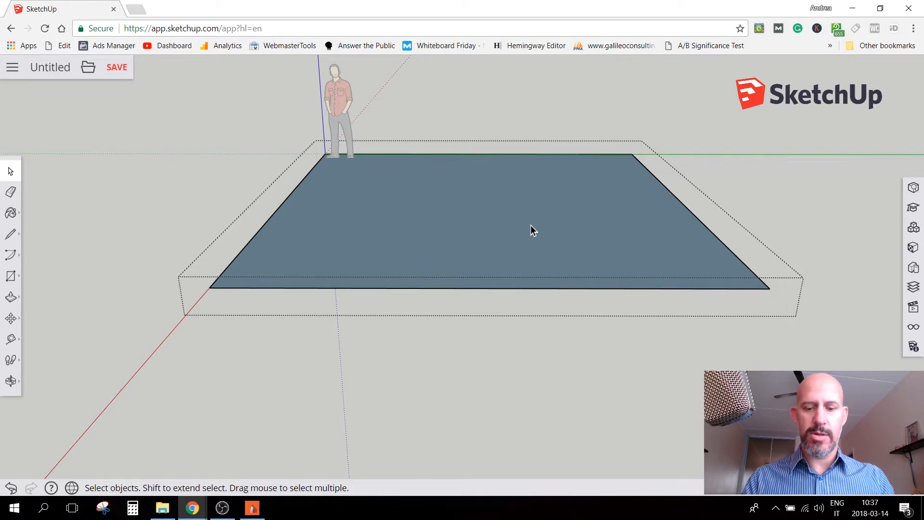
{"action": "key", "text": "p"}
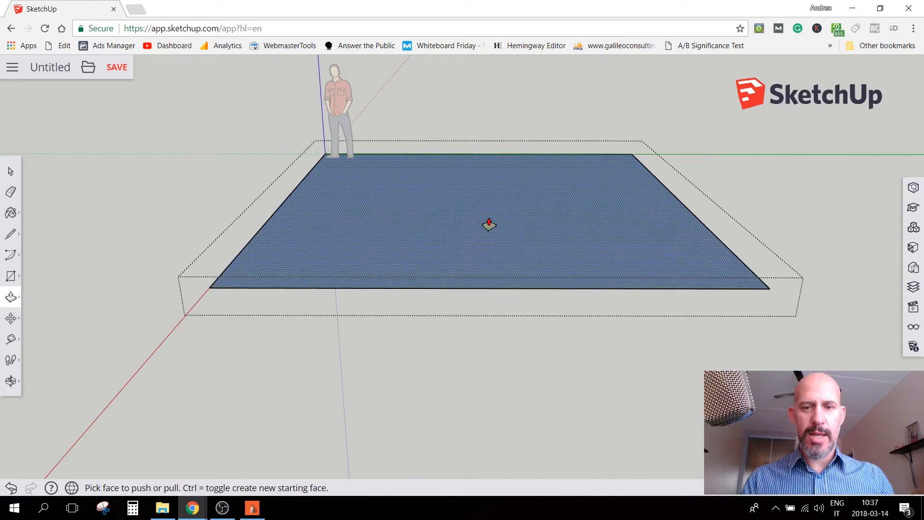
{"action": "left_click", "coordinate": [490, 225]}
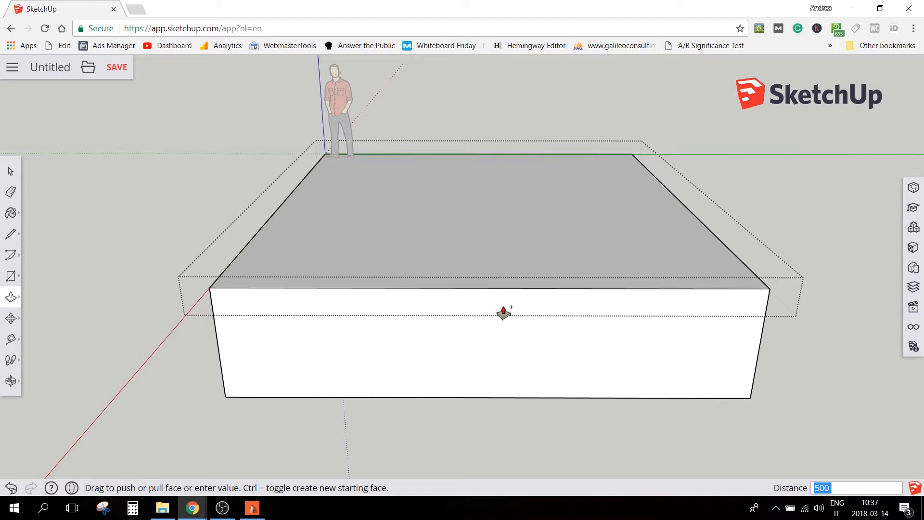
{"action": "key", "text": "Return"}
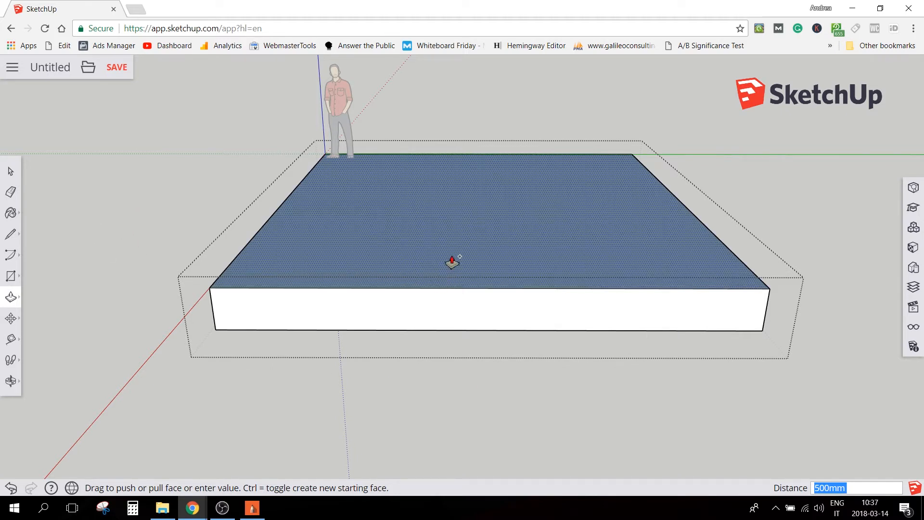
{"action": "key", "text": "space"}
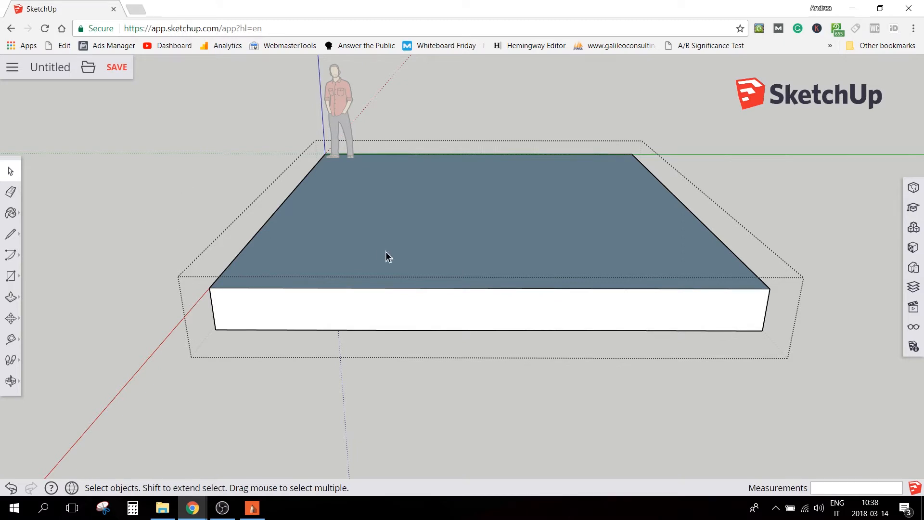
{"action": "left_click", "coordinate": [162, 194]}
{"action": "middle_click_drag", "start_coordinate": [183, 284], "coordinate": [354, 310]}
{"action": "scroll", "coordinate": [436, 309], "scroll_direction": "down", "scroll_amount": 3}
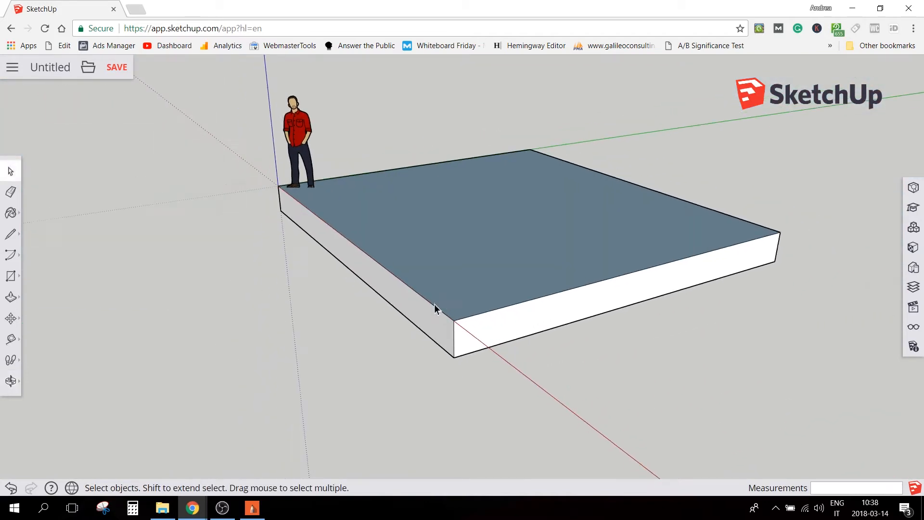
Compare the grouped floor slab with the floor plan in SketchBook
{"action": "left_click", "coordinate": [253, 511]}
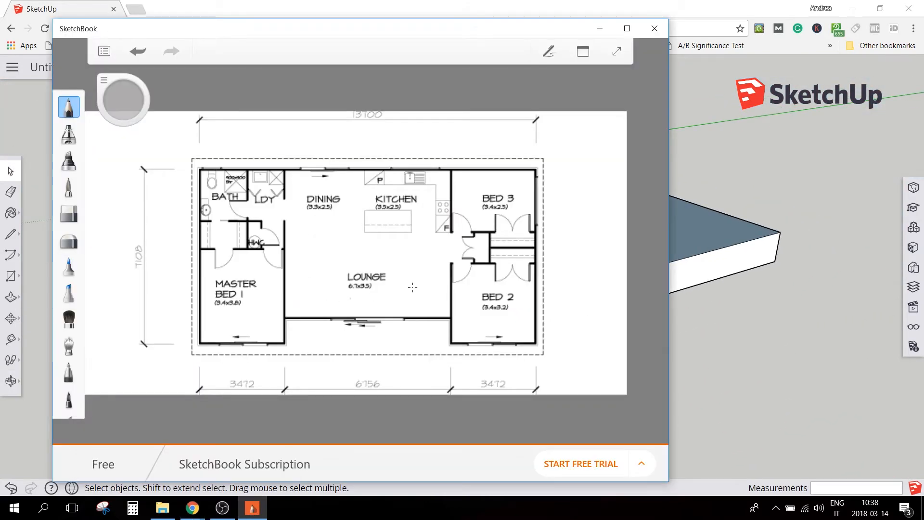
{"action": "left_click", "coordinate": [754, 333]}
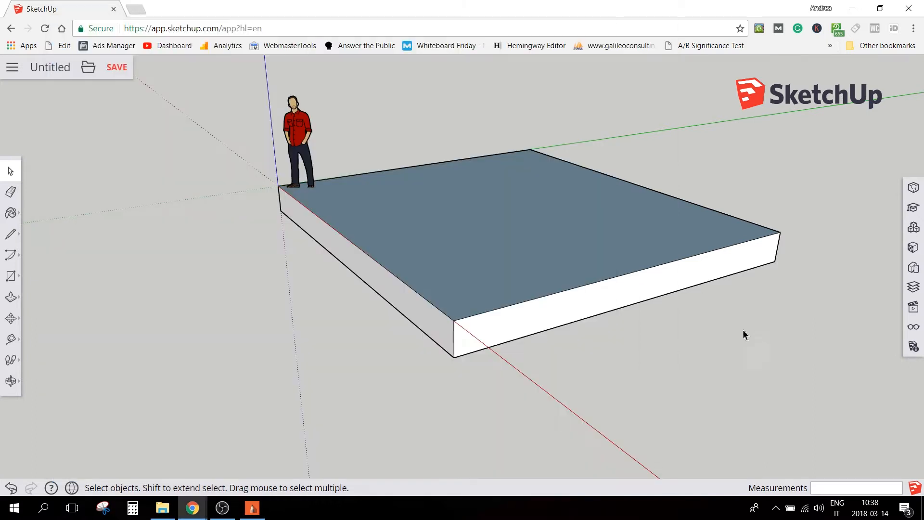
{"action": "scroll", "coordinate": [528, 255], "scroll_direction": "down", "scroll_amount": 2}
{"action": "scroll", "coordinate": [478, 228], "scroll_direction": "up", "scroll_amount": 1}
{"action": "mouse_move", "coordinate": [478, 228]}
{"action": "middle_mouse_down"}
{"action": "mouse_move", "coordinate": [594, 270]}
{"action": "mouse_move", "coordinate": [510, 207]}
{"action": "mouse_move", "coordinate": [517, 264]}
{"action": "mouse_move", "coordinate": [493, 278]}
{"action": "mouse_move", "coordinate": [431, 260]}
{"action": "mouse_move", "coordinate": [516, 268]}
{"action": "middle_mouse_up"}
{"action": "left_click", "coordinate": [468, 249]}
{"action": "scroll", "coordinate": [516, 267], "scroll_direction": "down", "scroll_amount": 2}
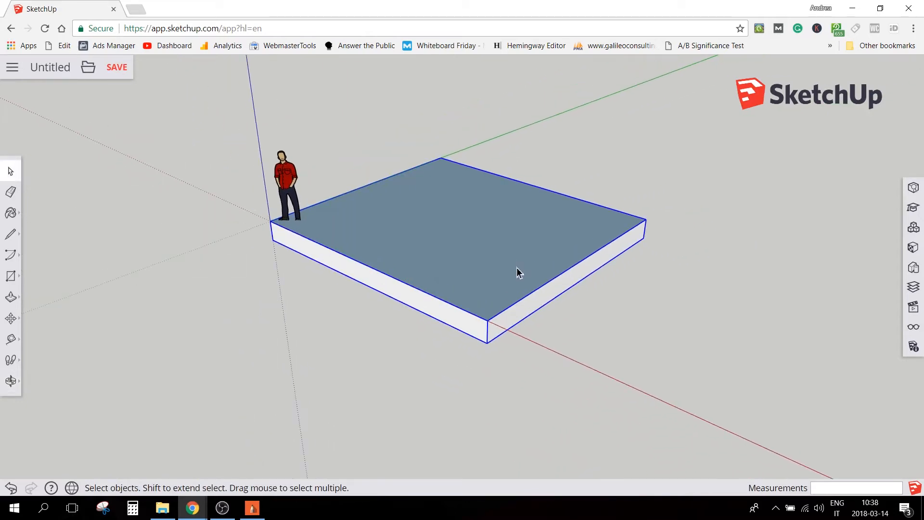
{"action": "mouse_move", "coordinate": [253, 513]}
Open the slab group for editing and Push/Pull the side face along the red axis outward by 337 mm
{"action": "double_click", "coordinate": [393, 292]}
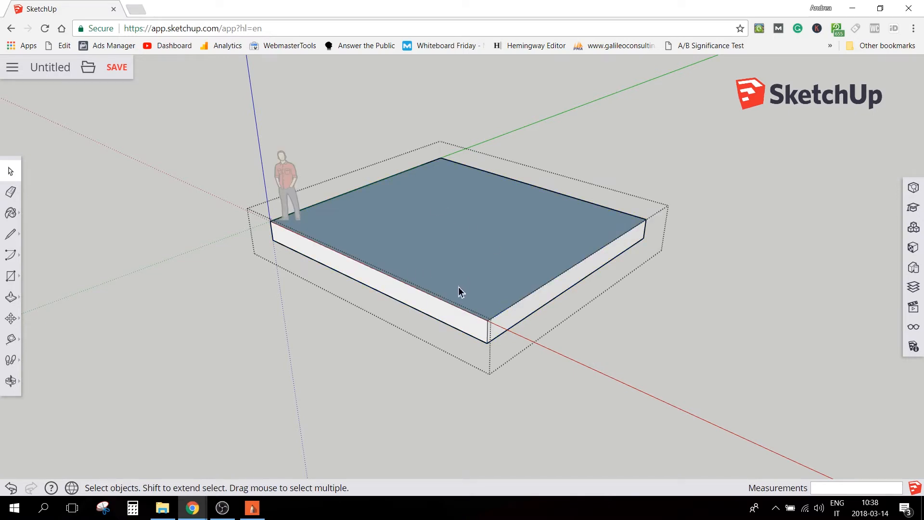
{"action": "key", "text": "p"}
{"action": "left_click_drag", "start_coordinate": [438, 312], "coordinate": [417, 327]}
{"action": "type", "text": "337"}
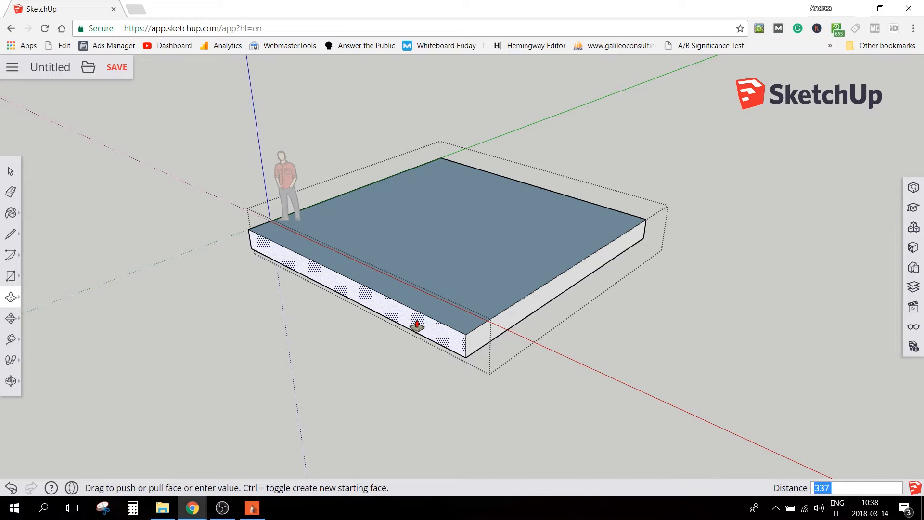
{"action": "left_click_drag", "start_coordinate": [417, 326], "coordinate": [337, 342]}
{"action": "type", "text": "3"}
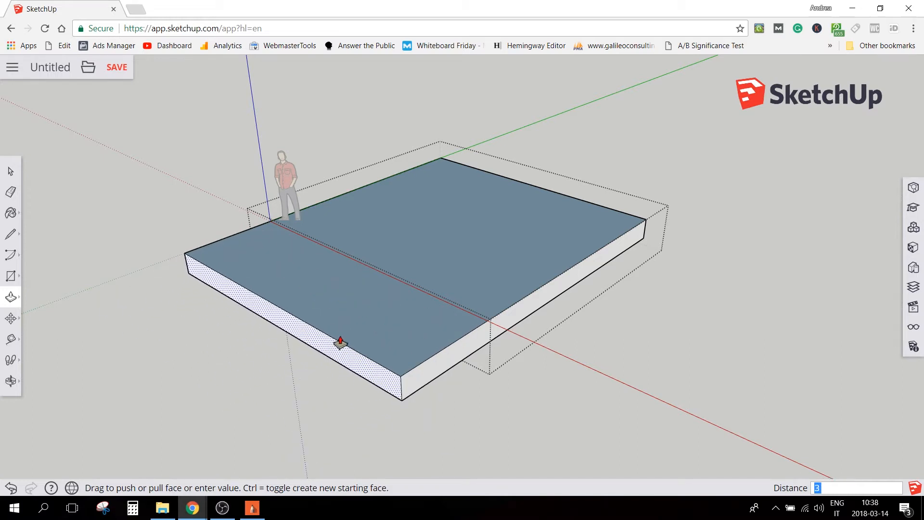
{"action": "key", "text": "Return"}
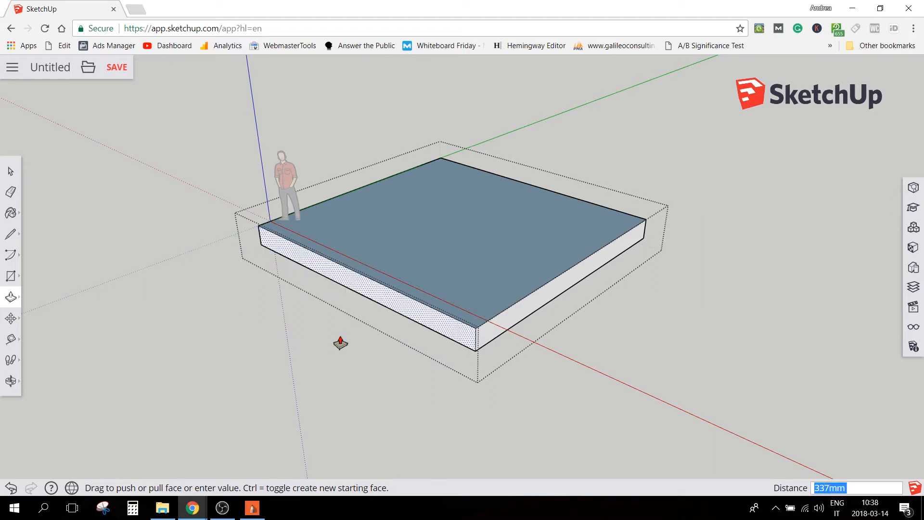
Push/Pull the slab's side face at the far end of the green axis outward by 337 mm
{"action": "middle_click_drag", "start_coordinate": [613, 241], "coordinate": [154, 212]}
{"action": "left_click", "coordinate": [602, 310]}
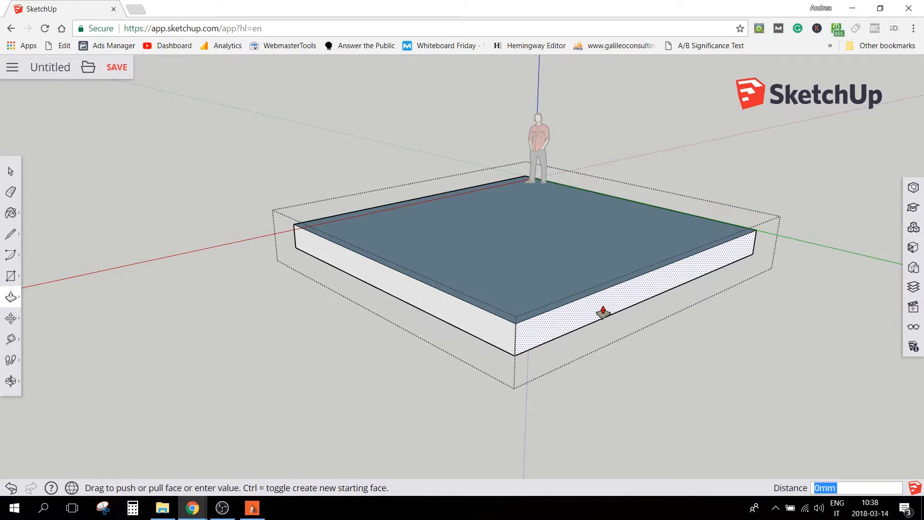
{"action": "type", "text": "333"}
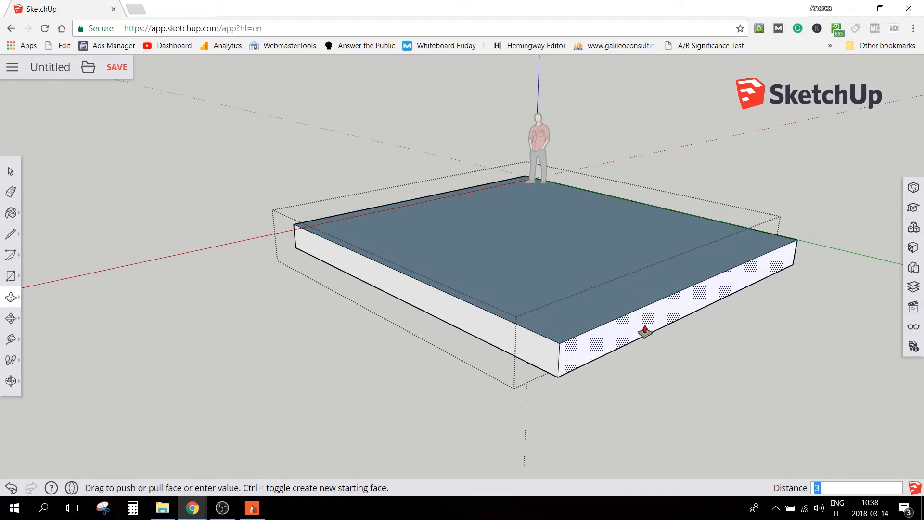
{"action": "key", "text": "Return"}
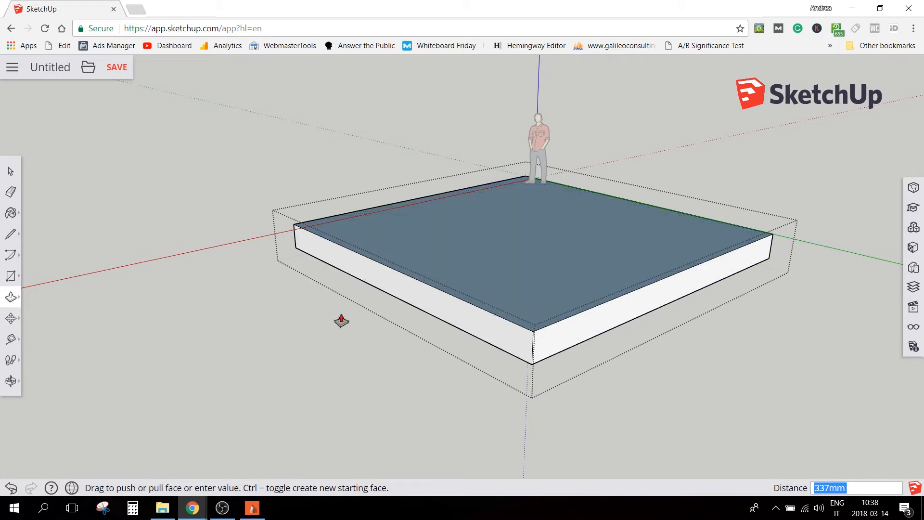
Push/Pull the slab's end face along the red axis outward by 7337 mm
{"action": "left_click", "coordinate": [252, 513]}
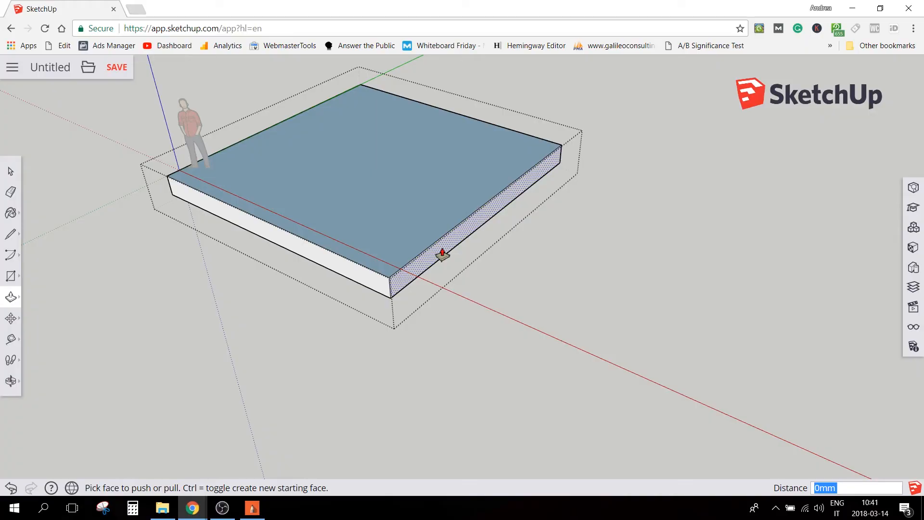
{"action": "left_click", "coordinate": [440, 253]}
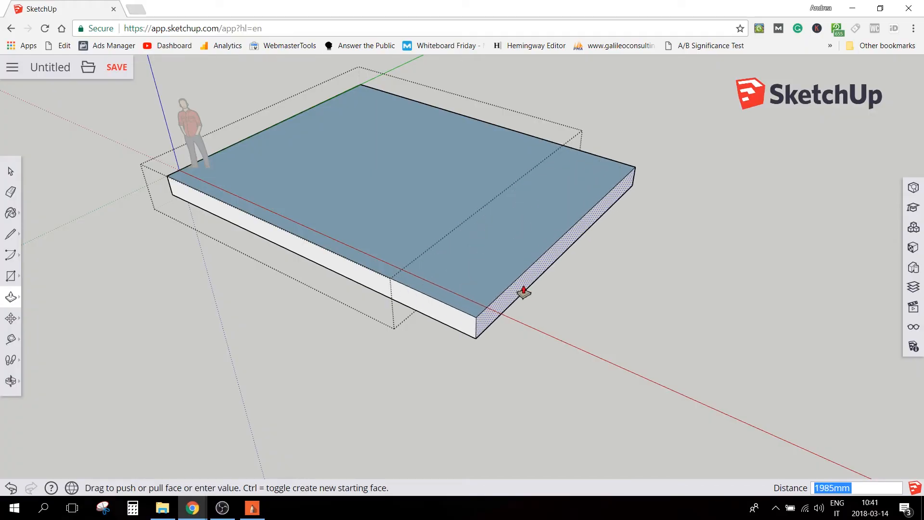
{"action": "type", "text": "7337"}
{"action": "key", "text": "Return"}
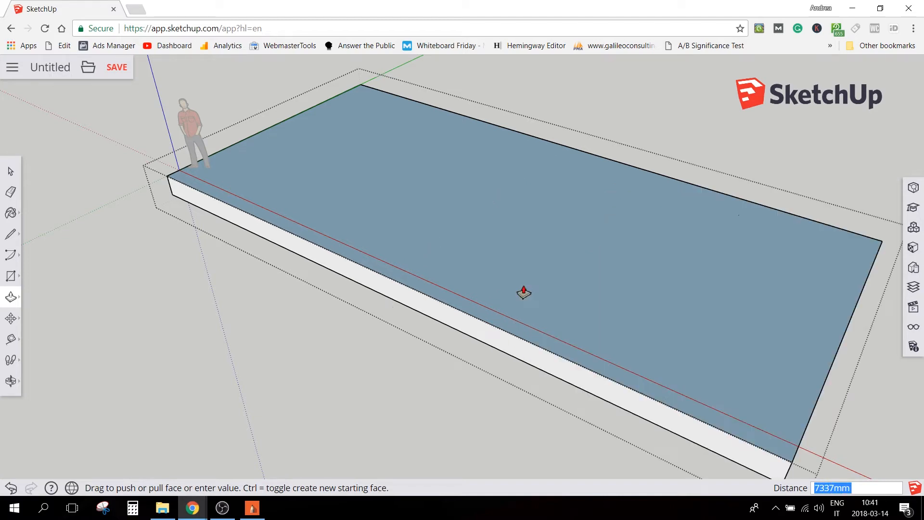
Push/Pull the slab's end face on the red axis outward by a further 337 mm and close the group
{"action": "scroll", "coordinate": [654, 381], "scroll_direction": "up", "scroll_amount": 1}
{"action": "middle_click_drag", "start_coordinate": [654, 381], "coordinate": [227, 159], "text": "shift"}
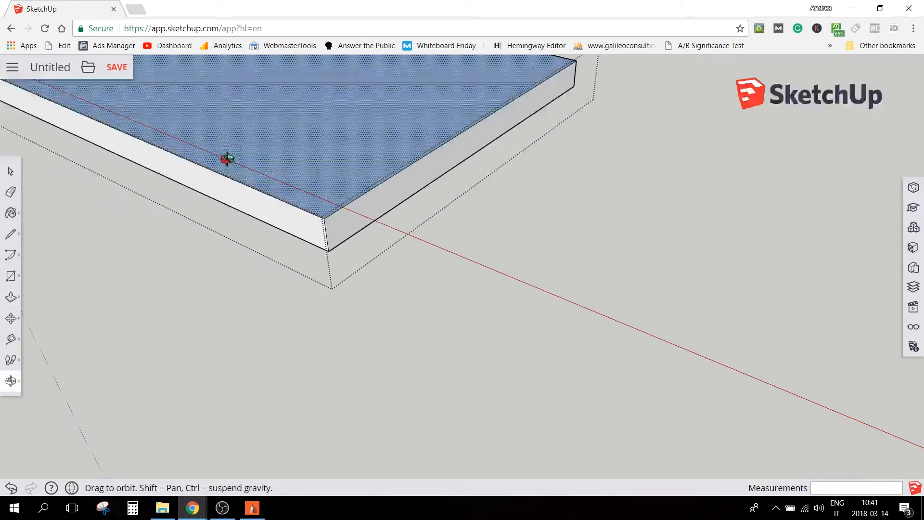
{"action": "key", "text": "p"}
{"action": "left_click", "coordinate": [409, 197]}
{"action": "type", "text": "337"}
{"action": "key", "text": "Return"}
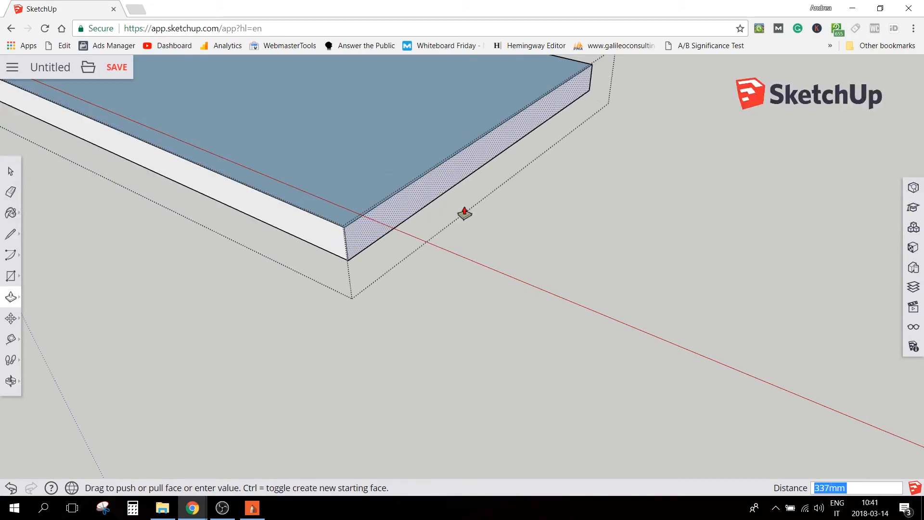
{"action": "key", "text": "space"}
{"action": "scroll", "coordinate": [536, 331], "scroll_direction": "down", "scroll_amount": 6}
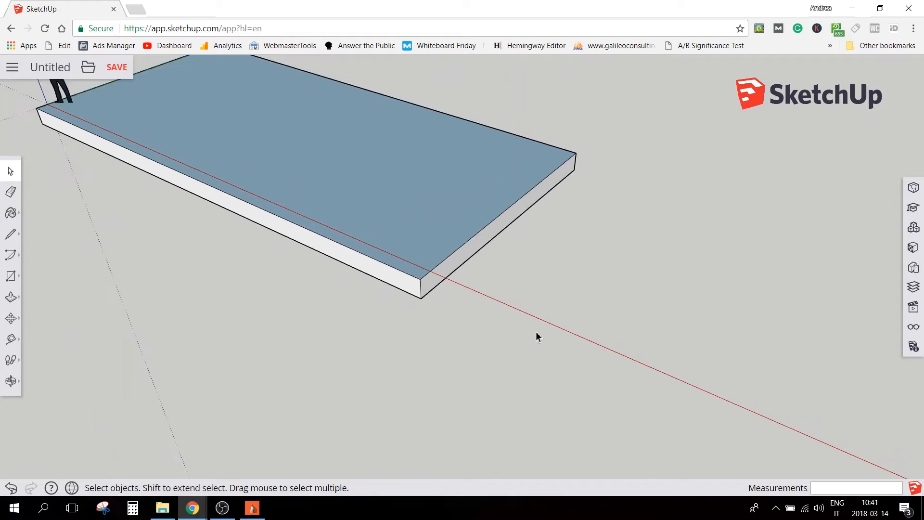
Examine the enlarged slab and compare it with the floor plan in SketchBook
{"action": "scroll", "coordinate": [68, 241], "scroll_direction": "up", "scroll_amount": 1}
{"action": "scroll", "coordinate": [123, 217], "scroll_direction": "up", "scroll_amount": 1}
{"action": "middle_click_drag", "start_coordinate": [124, 216], "coordinate": [215, 299], "text": "shift"}
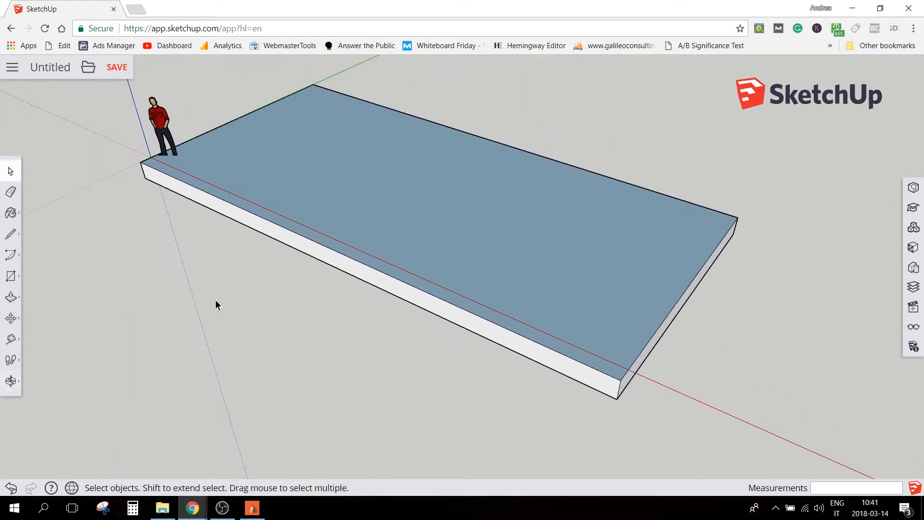
{"action": "mouse_move", "coordinate": [253, 514]}
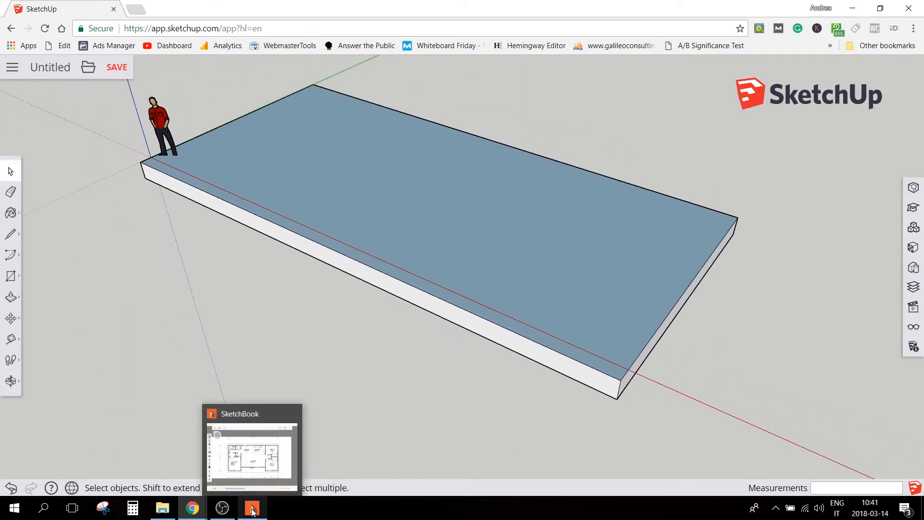
{"action": "left_click", "coordinate": [253, 512]}
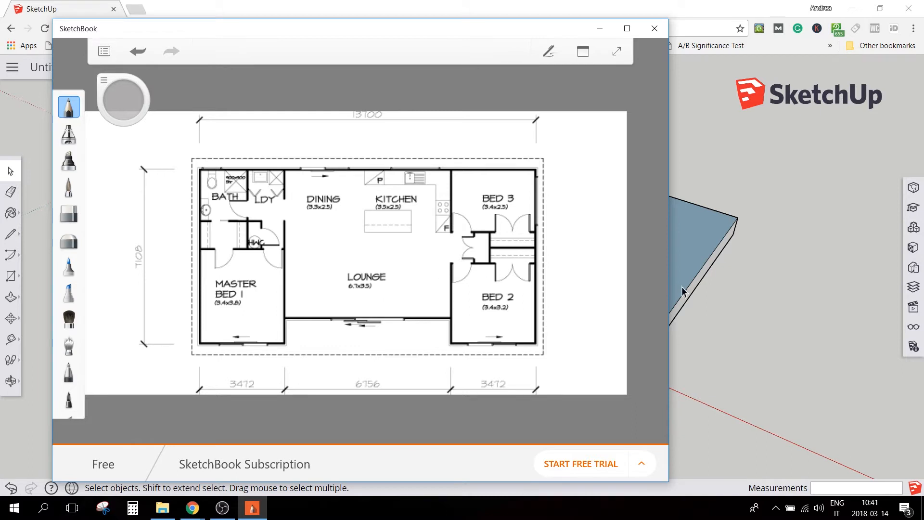
{"action": "left_click", "coordinate": [739, 304]}
{"action": "scroll", "coordinate": [739, 305], "scroll_direction": "down", "scroll_amount": 1}
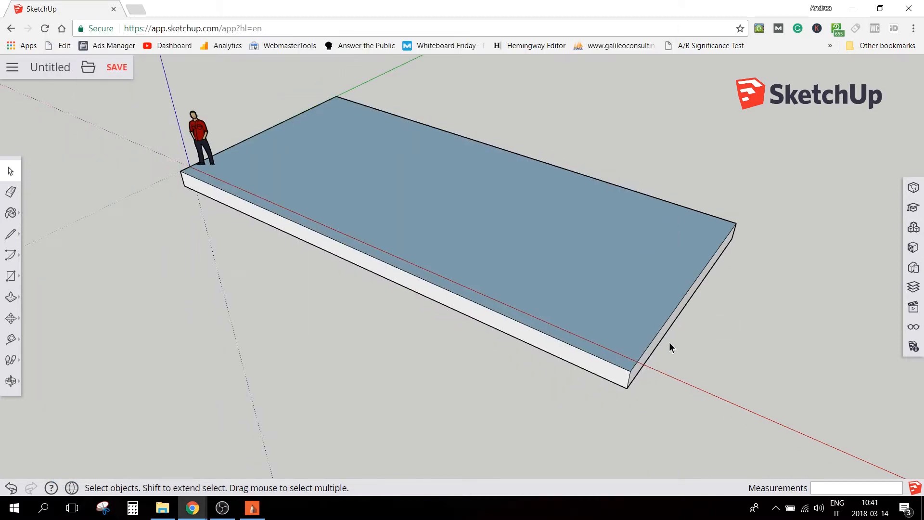
Draw a small rectangle with the Line tool on the slab's top face at the outer corner near the red axis
{"action": "scroll", "coordinate": [666, 347], "scroll_direction": "up", "scroll_amount": 3}
{"action": "scroll", "coordinate": [667, 348], "scroll_direction": "up", "scroll_amount": 1}
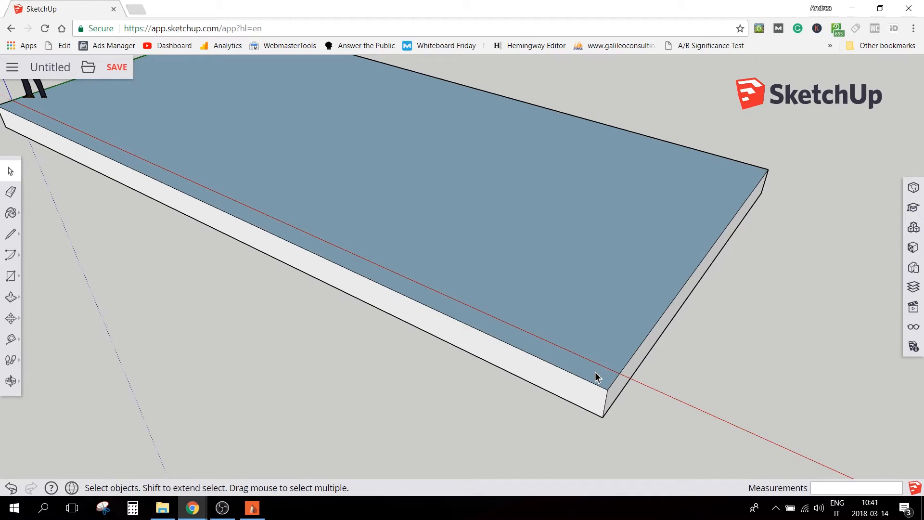
{"action": "key", "text": "l"}
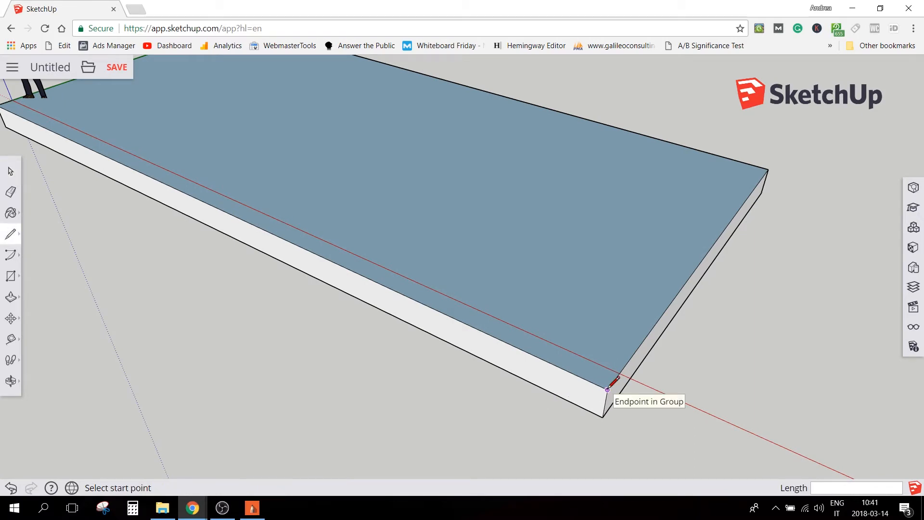
{"action": "mouse_move", "coordinate": [616, 378]}
{"action": "middle_mouse_down"}
{"action": "mouse_move", "coordinate": [594, 368]}
{"action": "mouse_move", "coordinate": [538, 278]}
{"action": "mouse_move", "coordinate": [363, 255]}
{"action": "mouse_move", "coordinate": [629, 334]}
{"action": "mouse_move", "coordinate": [607, 351]}
{"action": "mouse_move", "coordinate": [625, 342]}
{"action": "middle_mouse_up"}
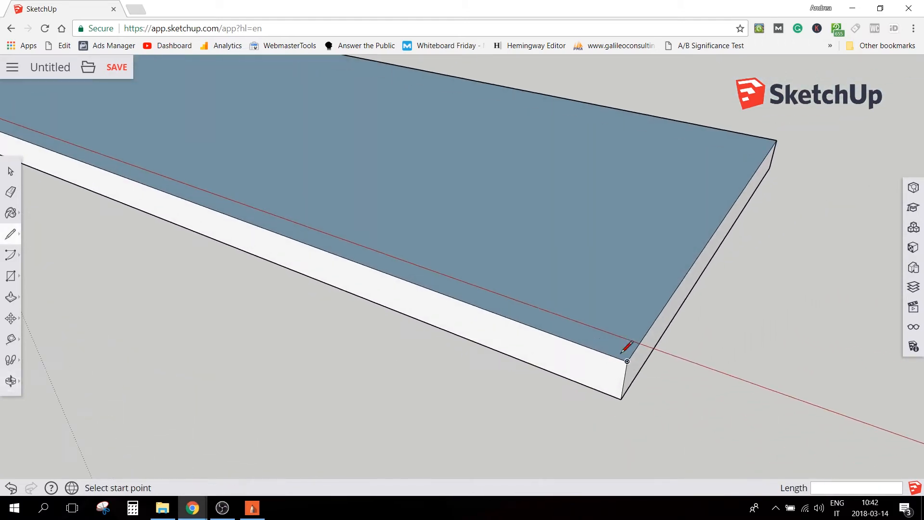
{"action": "left_click", "coordinate": [627, 361]}
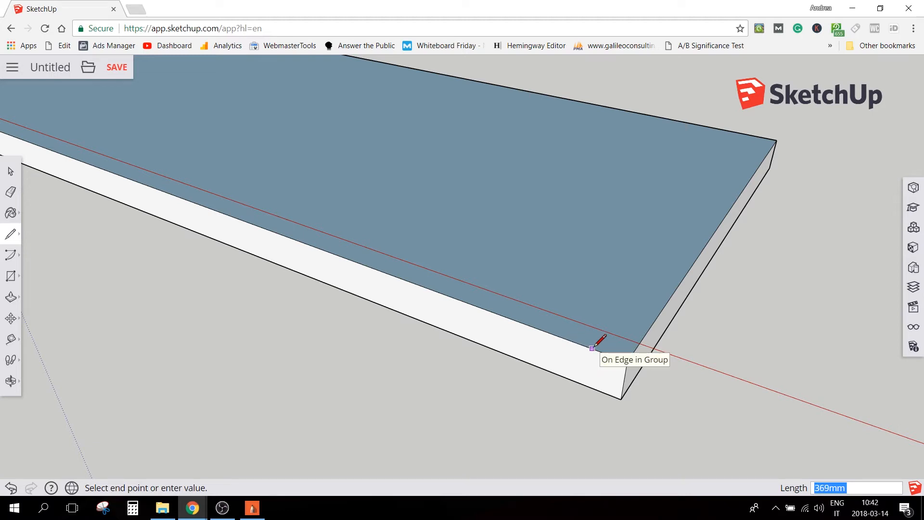
{"action": "type", "text": "3"}
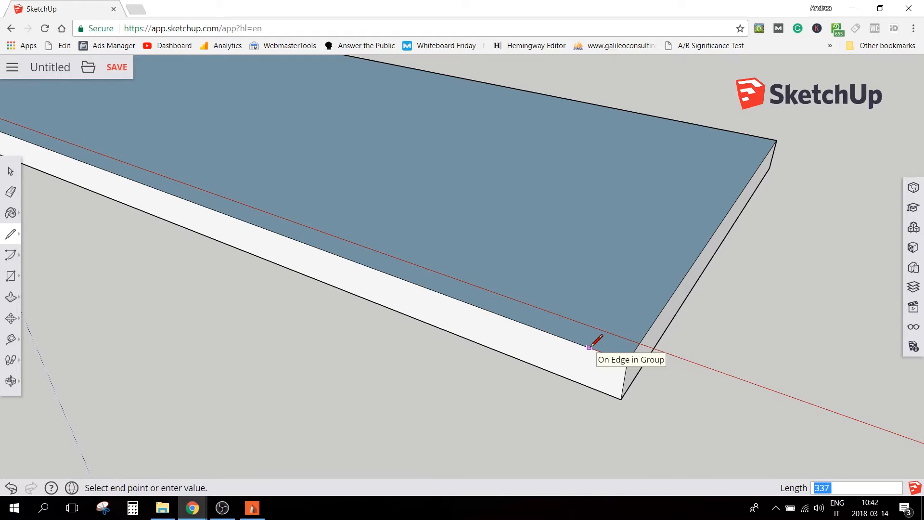
{"action": "left_click", "coordinate": [633, 300]}
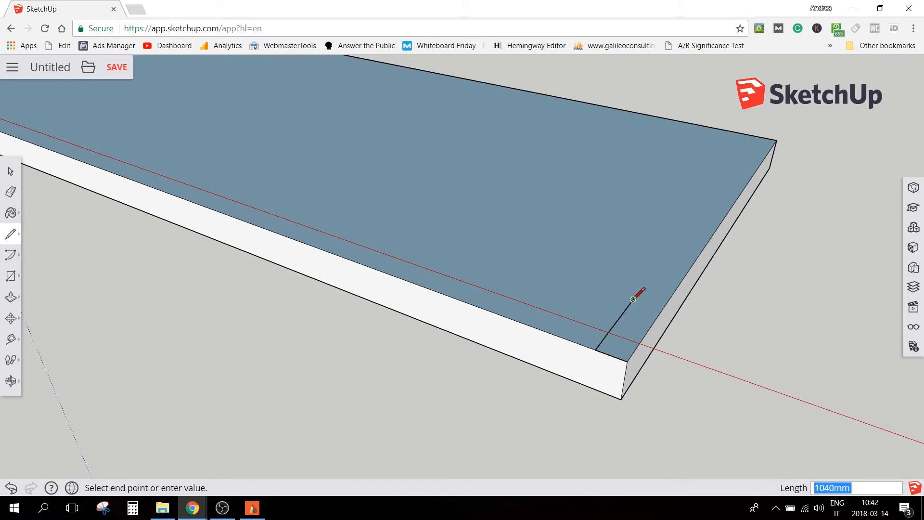
{"action": "left_click", "coordinate": [663, 309]}
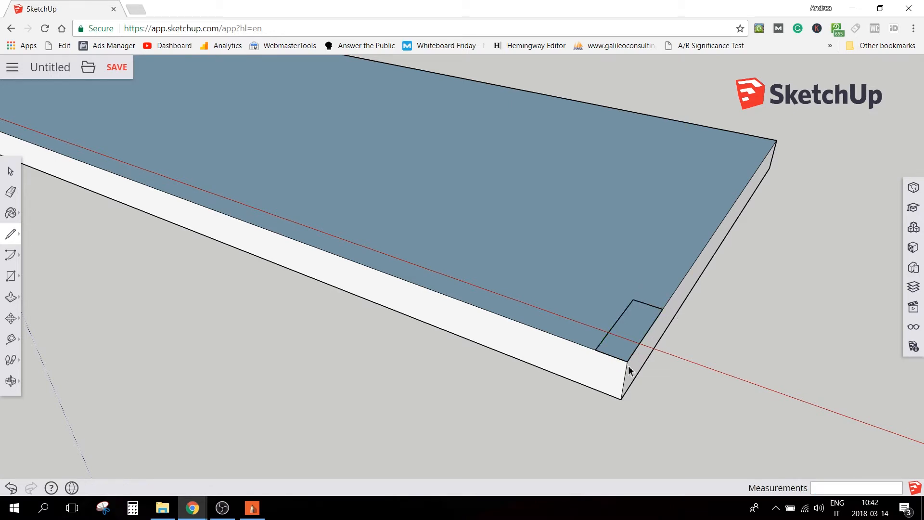
Push/Pull the corner rectangle upward into a solid block standing on the slab
{"action": "key", "text": "space"}
{"action": "left_click_drag", "start_coordinate": [572, 278], "coordinate": [693, 391]}
{"action": "middle_click_drag", "start_coordinate": [641, 397], "coordinate": [588, 412]}
{"action": "key", "text": "p"}
{"action": "left_click", "coordinate": [561, 347]}
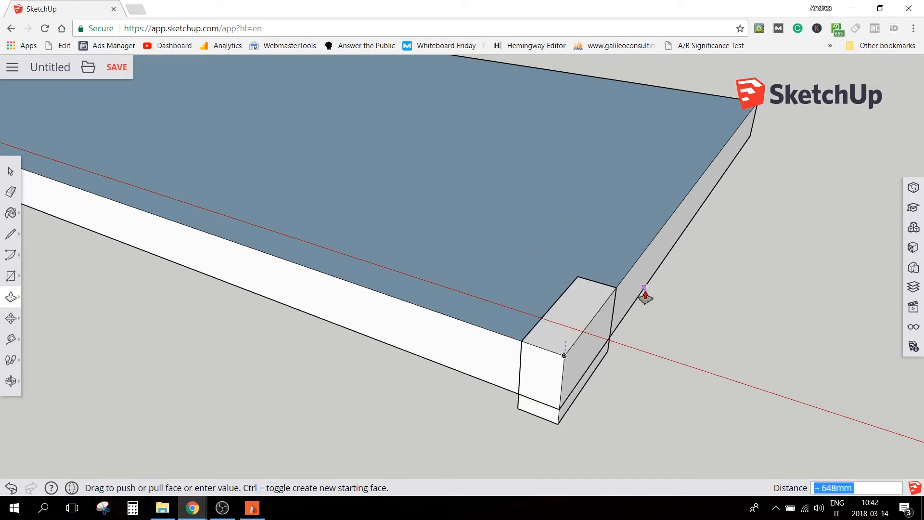
{"action": "left_click", "coordinate": [673, 278]}
{"action": "key", "text": "space"}
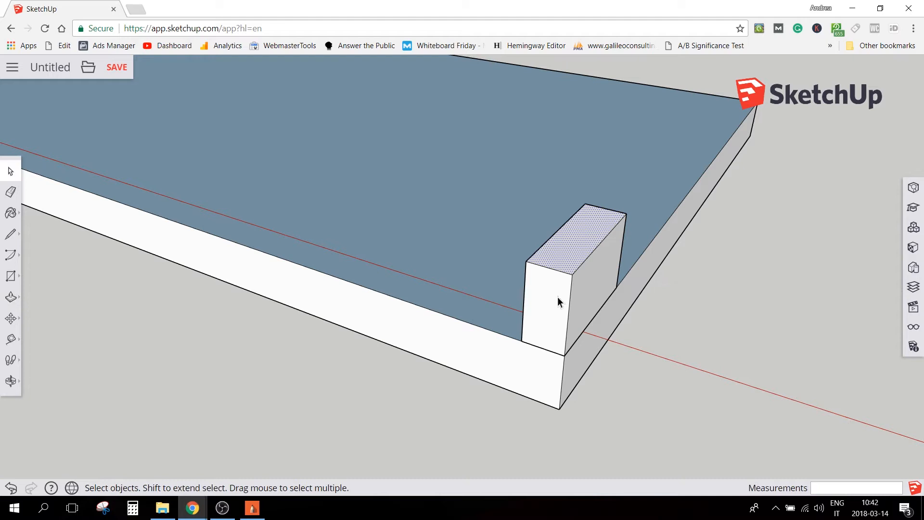
Select the whole corner block with all its faces and edges and make it a group
{"action": "middle_click_drag", "start_coordinate": [575, 260], "coordinate": [505, 180]}
{"action": "left_click_drag", "start_coordinate": [497, 163], "coordinate": [708, 400]}
{"action": "right_click", "coordinate": [629, 341]}
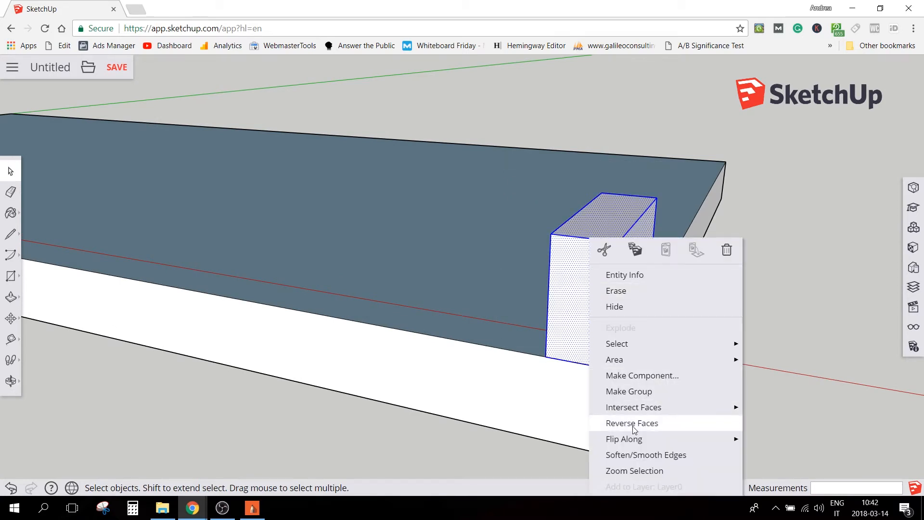
{"action": "left_click", "coordinate": [632, 392]}
{"action": "left_click", "coordinate": [685, 295]}
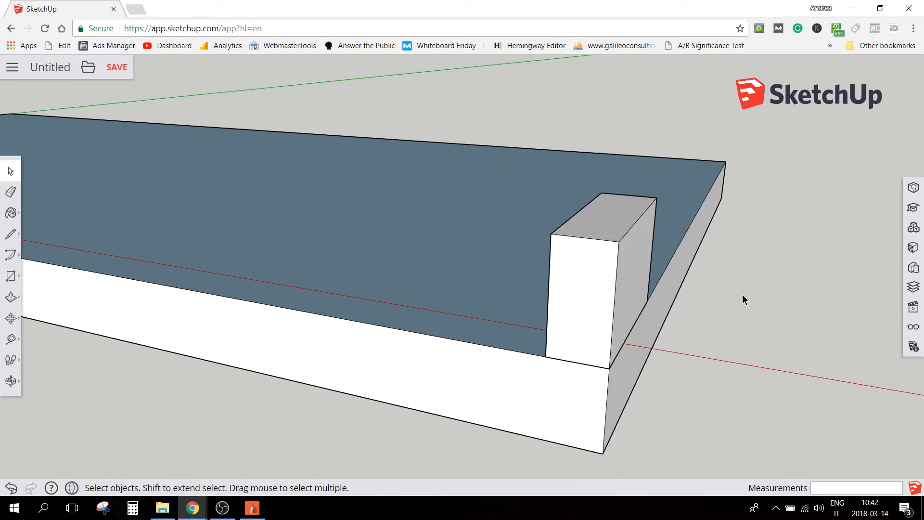
Draw a vertical guide line along the blue axis from the corner block's bottom outer corner to above the block
{"action": "middle_click_drag", "start_coordinate": [667, 294], "coordinate": [366, 216]}
{"action": "left_click", "coordinate": [366, 217]}
{"action": "left_click", "coordinate": [443, 216]}
{"action": "middle_click_drag", "start_coordinate": [572, 215], "coordinate": [247, 202]}
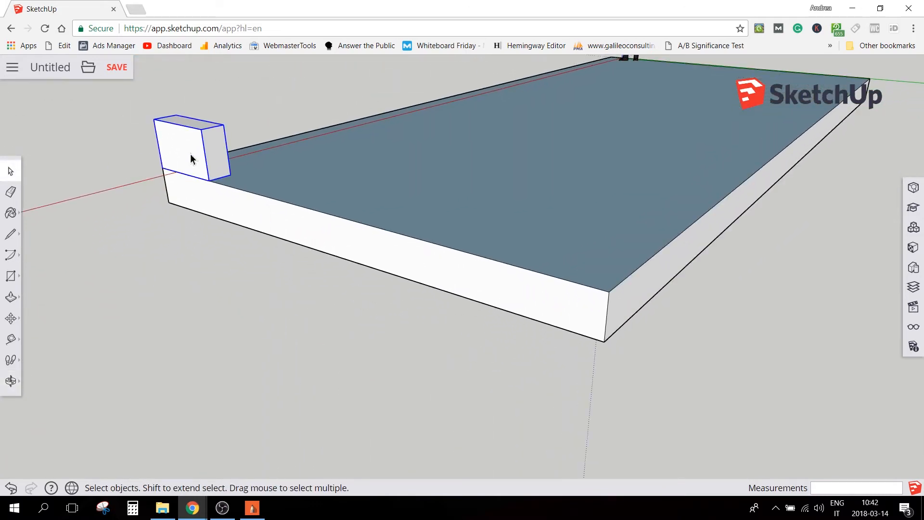
{"action": "middle_click_drag", "start_coordinate": [180, 145], "coordinate": [404, 208]}
{"action": "key", "text": "l"}
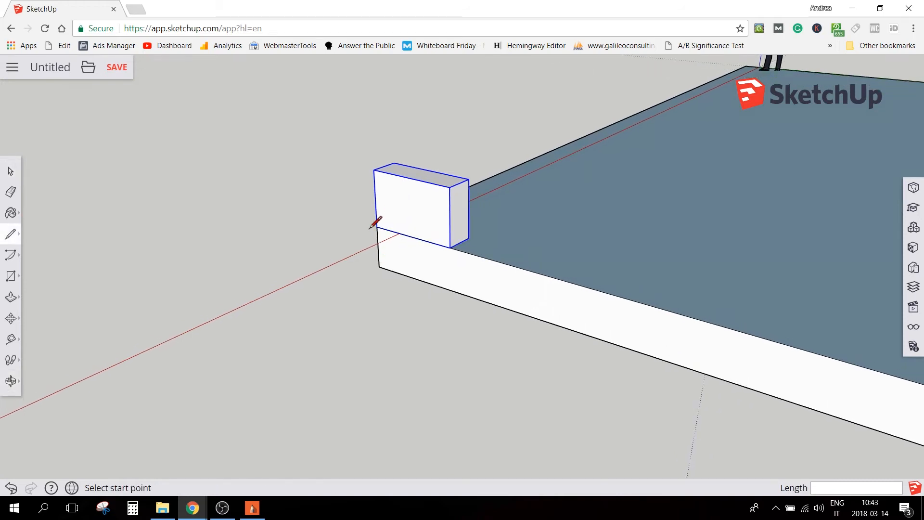
{"action": "scroll", "coordinate": [378, 225], "scroll_direction": "down", "scroll_amount": 2}
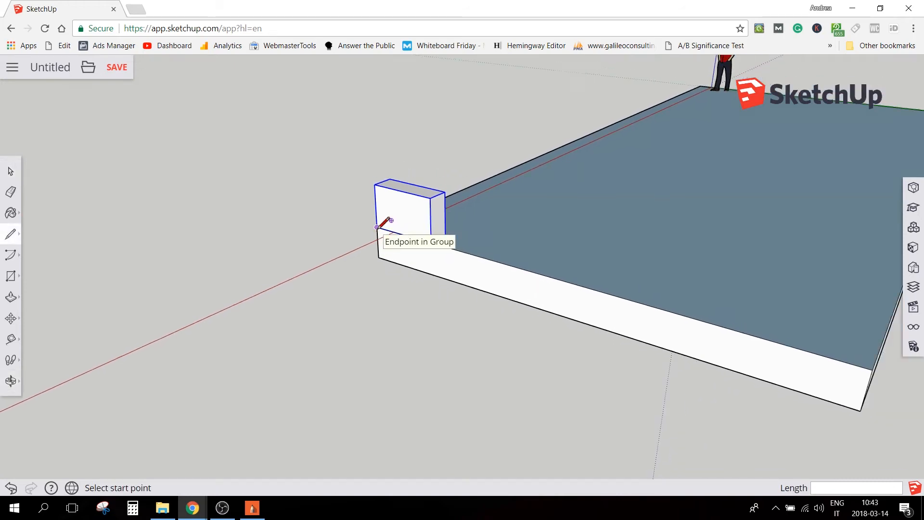
{"action": "left_click", "coordinate": [377, 227]}
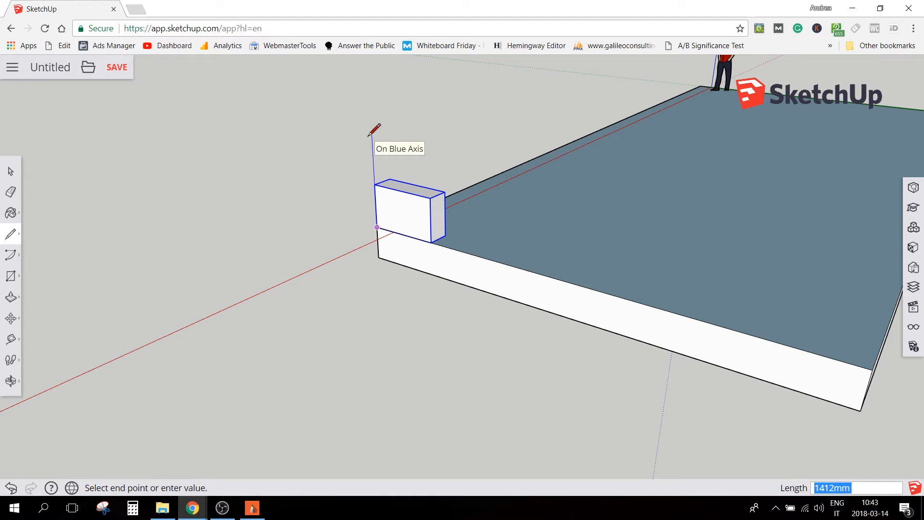
{"action": "type", "text": "2"}
{"action": "key", "text": "Return"}
{"action": "scroll", "coordinate": [449, 362], "scroll_direction": "down", "scroll_amount": 3}
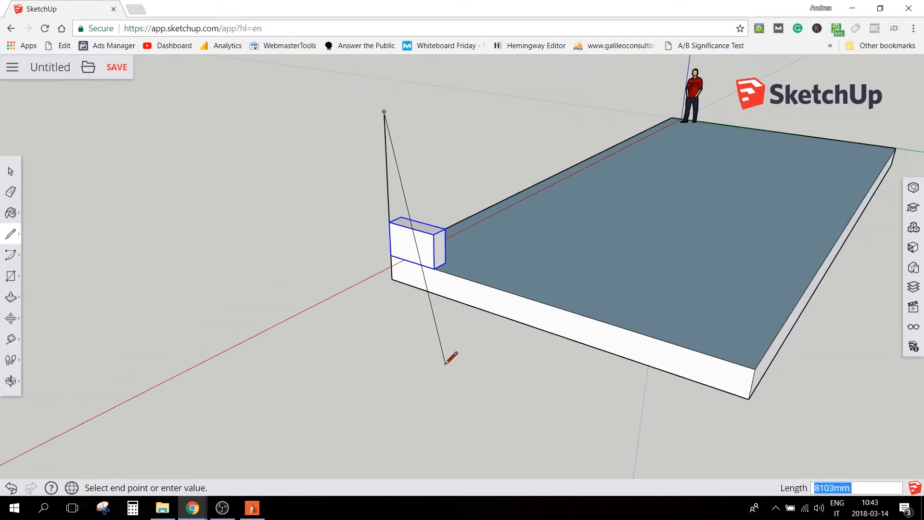
{"action": "key", "text": "Escape"}
{"action": "key", "text": "space"}
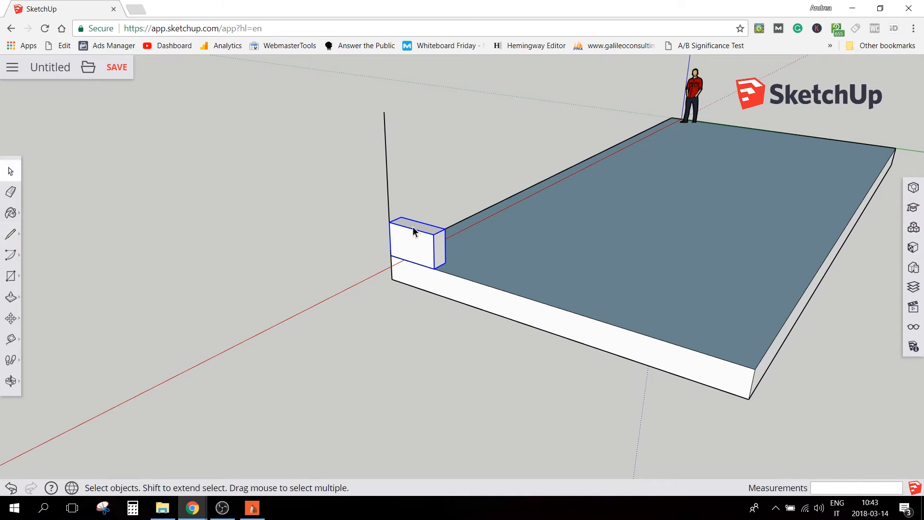
Open the block group and Push/Pull its top face up about 2031 mm, level with the guide line's upper end
{"action": "double_click", "coordinate": [414, 228]}
{"action": "key", "text": "p"}
{"action": "left_click", "coordinate": [413, 228]}
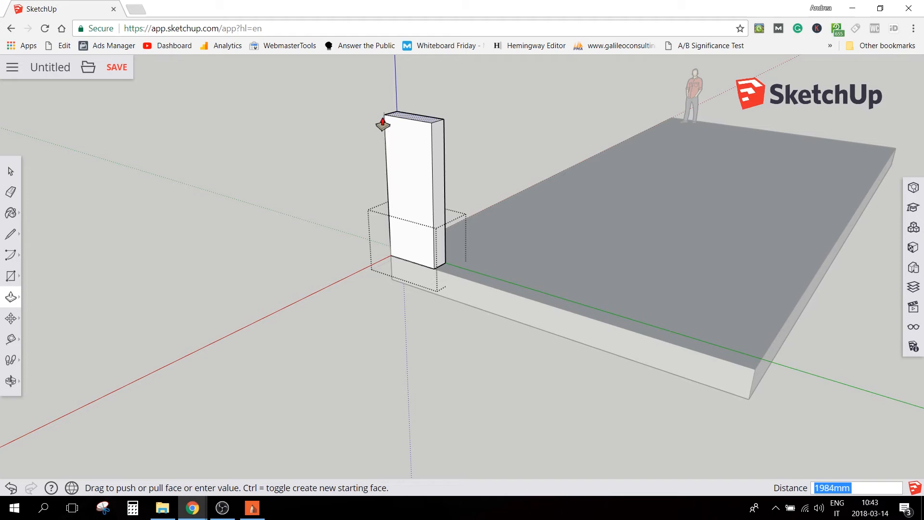
{"action": "left_click", "coordinate": [383, 121]}
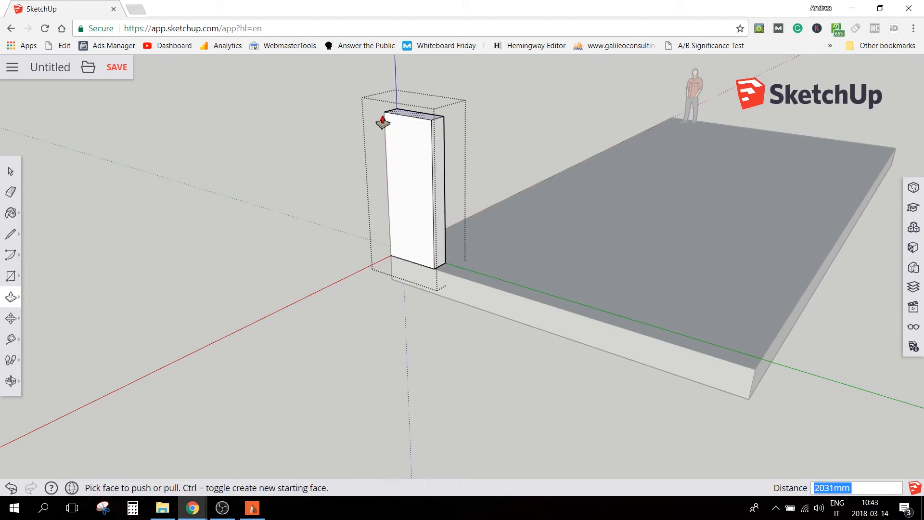
{"action": "key", "text": "space"}
{"action": "left_click", "coordinate": [359, 160]}
{"action": "left_click", "coordinate": [387, 172]}
{"action": "left_click", "coordinate": [379, 187]}
Push/Pull the tall block's inner side face to the slab's far corner, forming a full end wall, and close the group
{"action": "middle_click_drag", "start_coordinate": [467, 204], "coordinate": [193, 161]}
{"action": "double_click", "coordinate": [193, 160]}
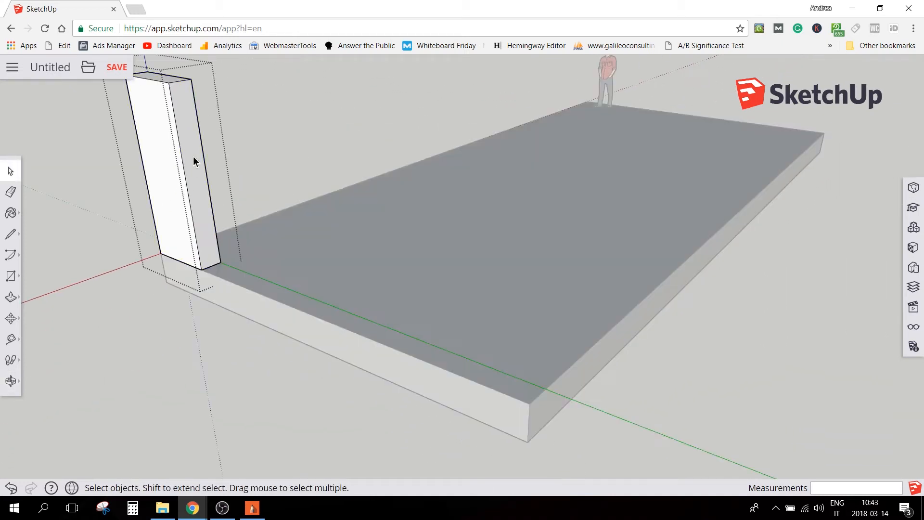
{"action": "key", "text": "p"}
{"action": "left_click_drag", "start_coordinate": [192, 160], "coordinate": [530, 405]}
{"action": "key", "text": "space"}
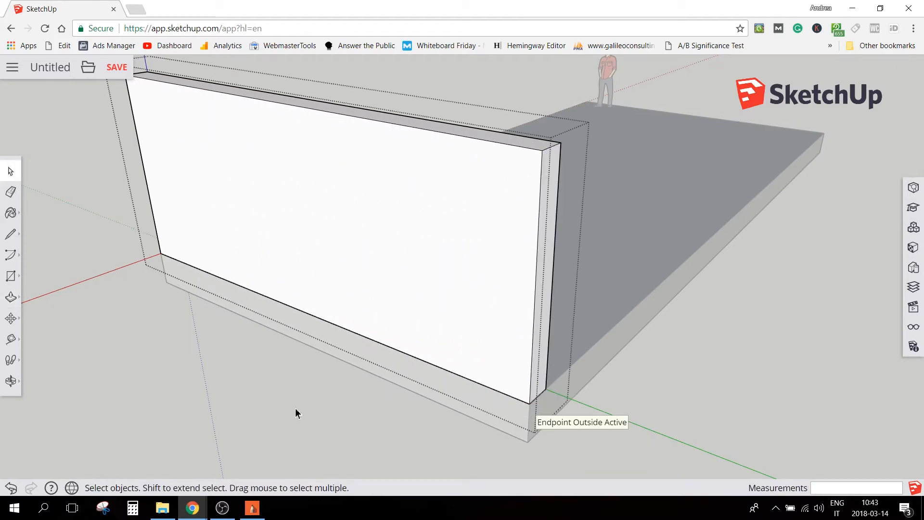
{"action": "left_click", "coordinate": [294, 407]}
Copy the end wall and move the copy onto the slab's opposite short end, snapped to the slab corner
{"action": "scroll", "coordinate": [294, 408], "scroll_direction": "down", "scroll_amount": 5}
{"action": "left_click", "coordinate": [244, 301]}
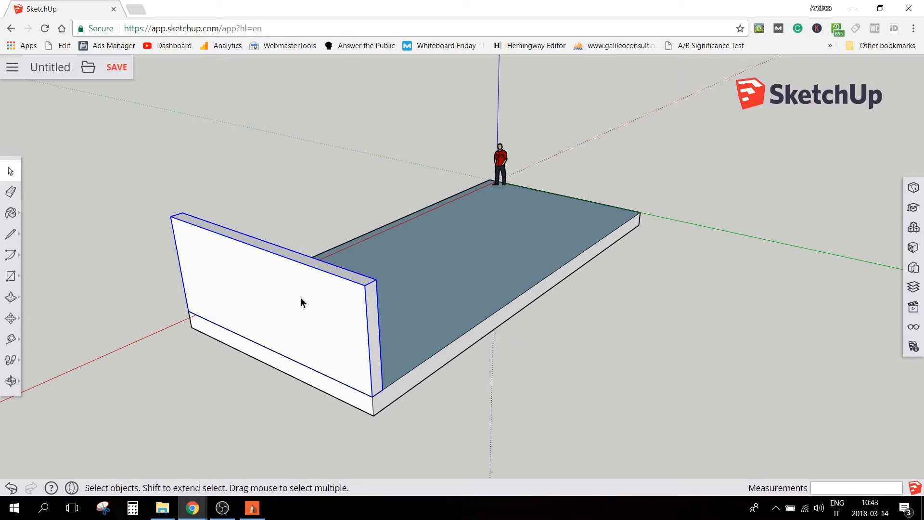
{"action": "key", "text": "ctrl+c"}
{"action": "key", "text": "ctrl+v"}
{"action": "left_click", "coordinate": [327, 175]}
{"action": "key", "text": "m"}
{"action": "middle_click_drag", "start_coordinate": [556, 232], "coordinate": [774, 357]}
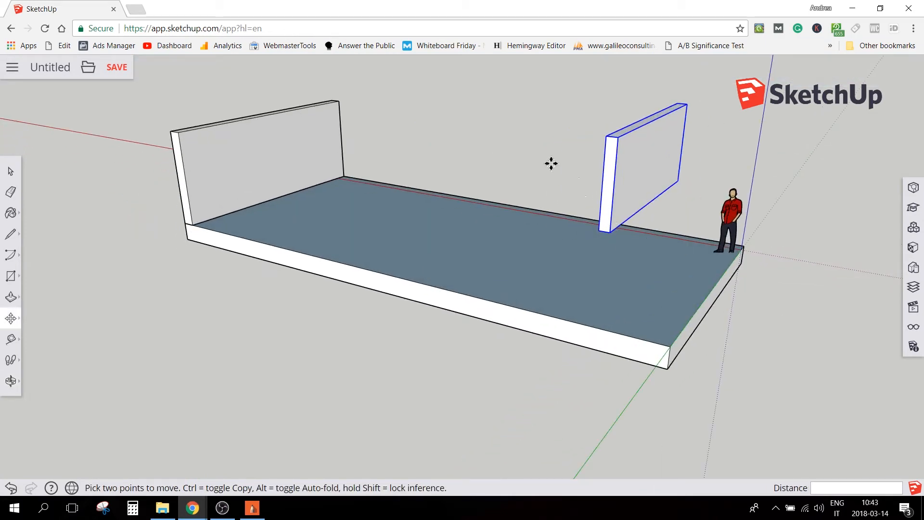
{"action": "left_click", "coordinate": [610, 232]}
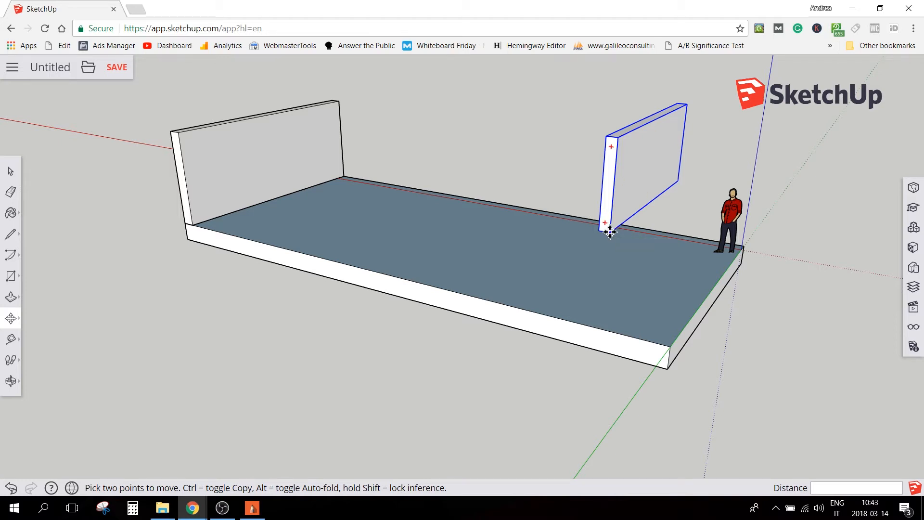
{"action": "left_click", "coordinate": [670, 347]}
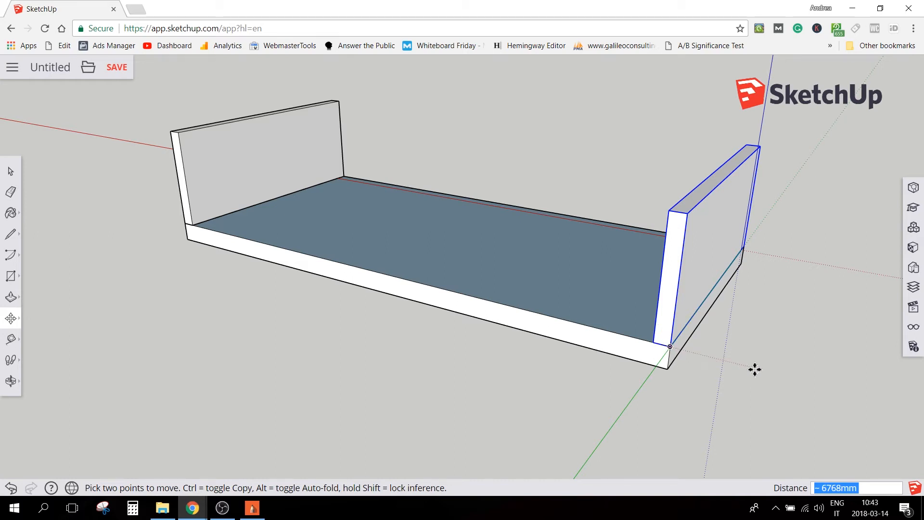
{"action": "key", "text": "space"}
Move the scale figure from beside the copied end wall to stand on the open floor between the two walls
{"action": "middle_click_drag", "start_coordinate": [770, 363], "coordinate": [216, 251]}
{"action": "left_click", "coordinate": [203, 232]}
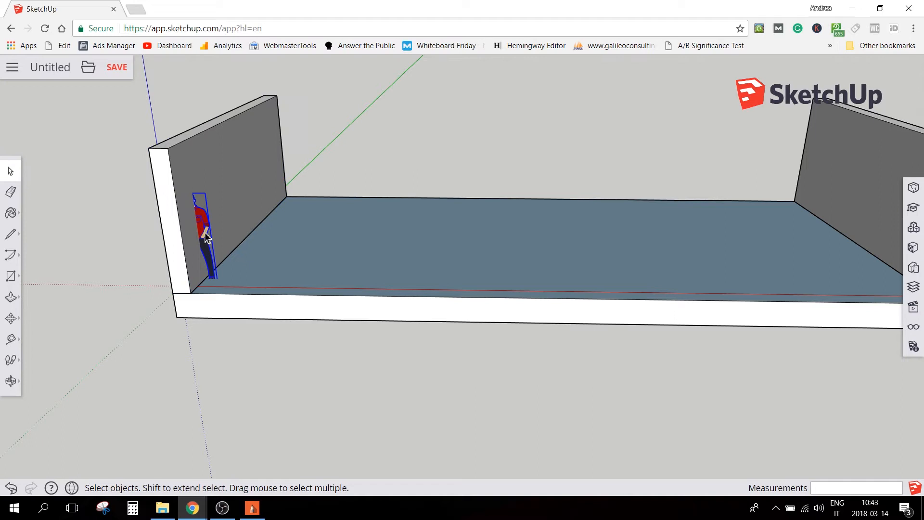
{"action": "key", "text": "m"}
{"action": "left_click", "coordinate": [212, 264]}
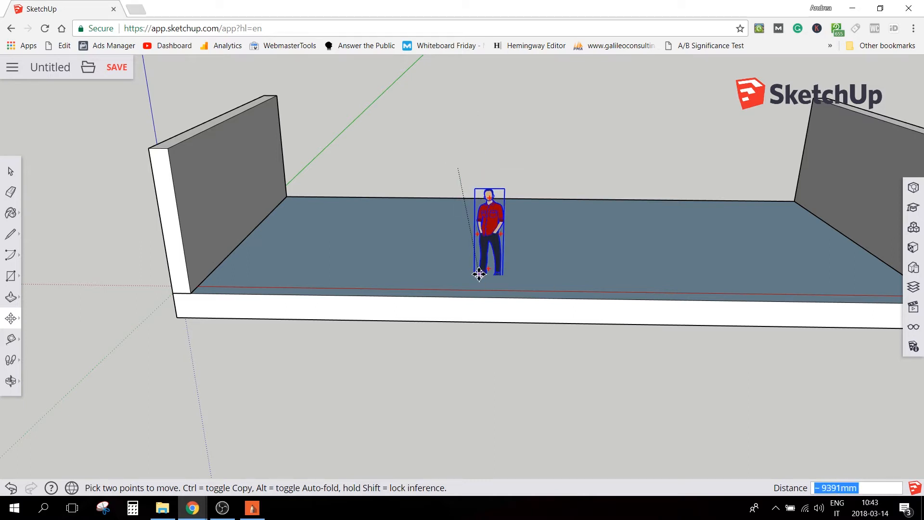
{"action": "scroll", "coordinate": [481, 265], "scroll_direction": "up", "scroll_amount": 5}
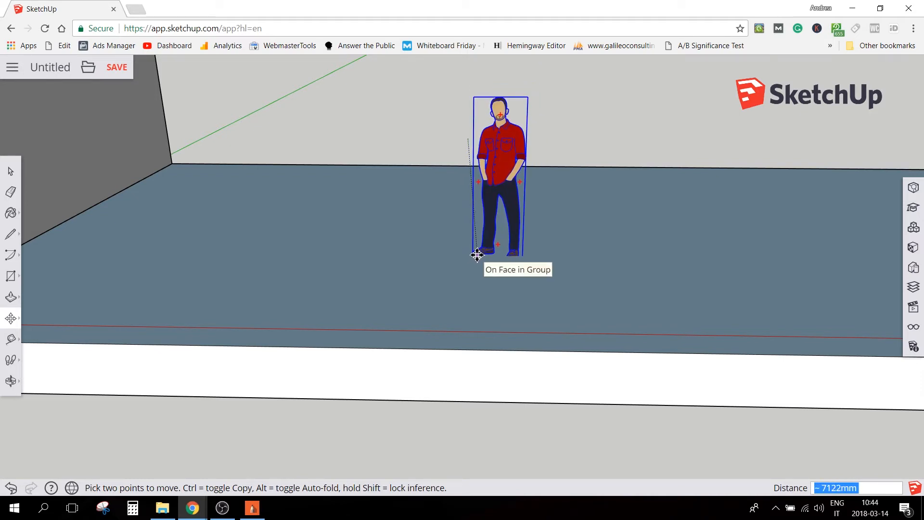
{"action": "left_click", "coordinate": [476, 254]}
{"action": "key", "text": "space"}
{"action": "left_click", "coordinate": [417, 129]}
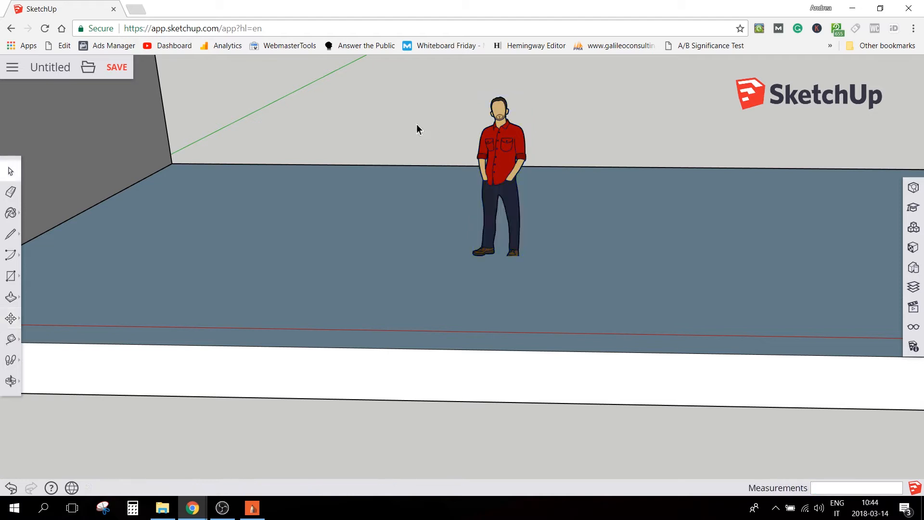
Paste another copy of the end wall onto the slab, in front of the wall nearest the origin
{"action": "scroll", "coordinate": [442, 131], "scroll_direction": "down", "scroll_amount": 5}
{"action": "middle_click_drag", "start_coordinate": [531, 147], "coordinate": [467, 355]}
{"action": "left_click", "coordinate": [269, 274]}
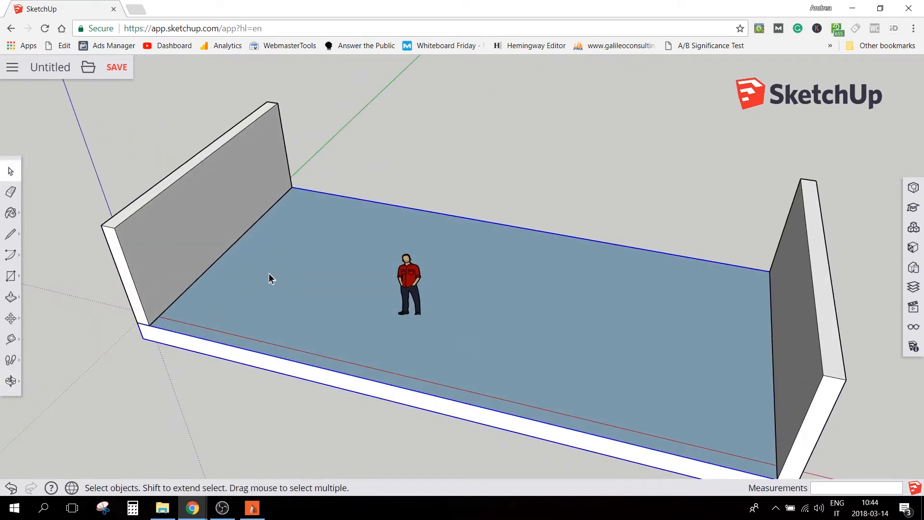
{"action": "left_click", "coordinate": [209, 195]}
{"action": "left_click", "coordinate": [784, 311]}
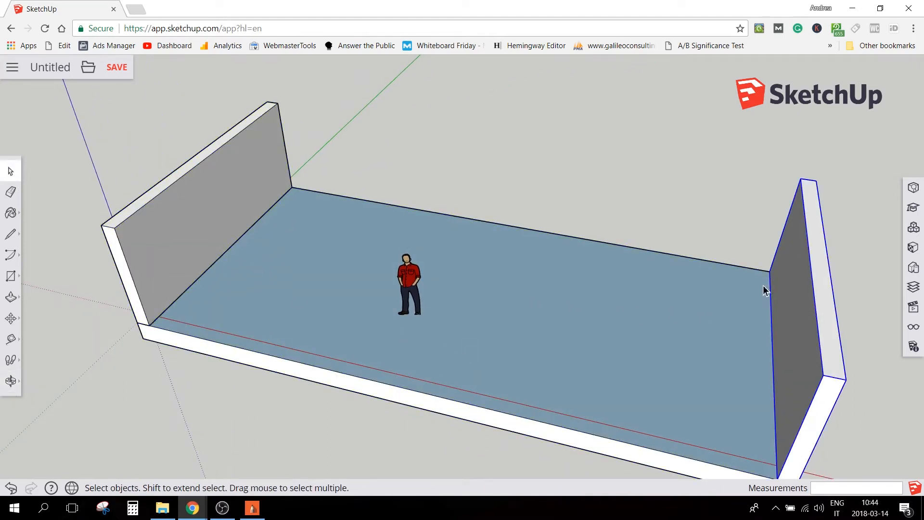
{"action": "middle_click_drag", "start_coordinate": [480, 240], "coordinate": [418, 267]}
{"action": "left_click", "coordinate": [276, 196]}
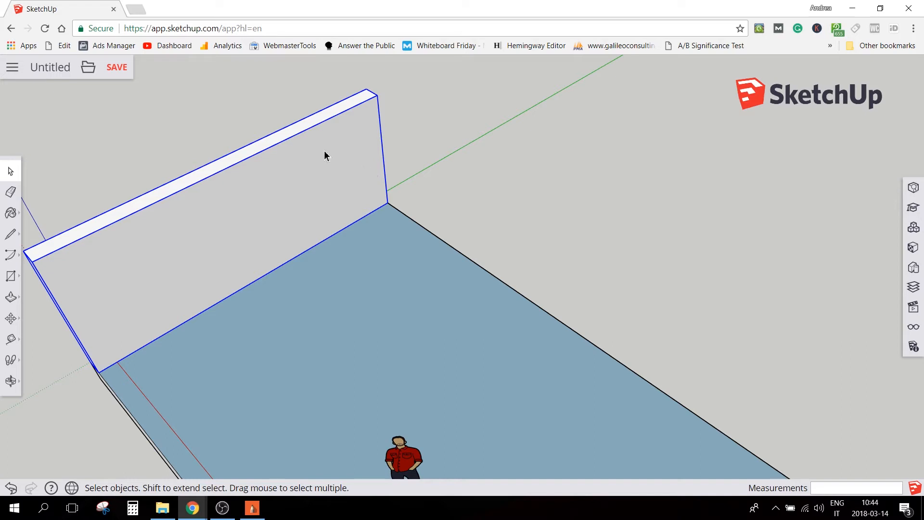
{"action": "key", "text": "ctrl+v"}
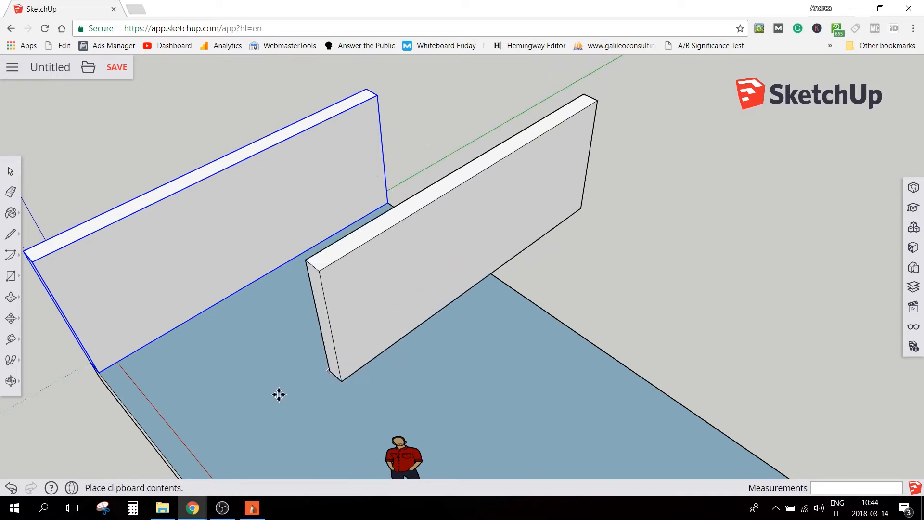
{"action": "left_click", "coordinate": [282, 414]}
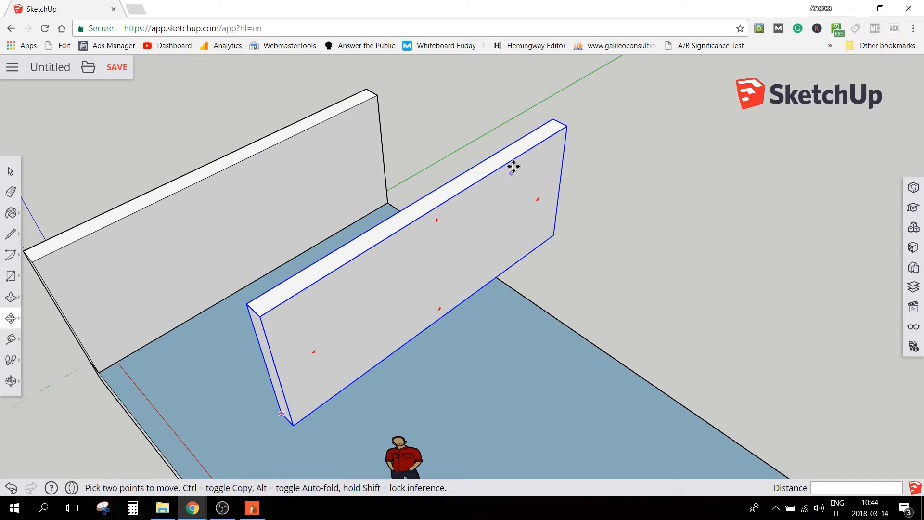
Rotate the pasted wall about its vertical centre until it runs perpendicular to the end walls
{"action": "key", "text": "q"}
{"action": "key", "text": "m"}
{"action": "key", "text": "q"}
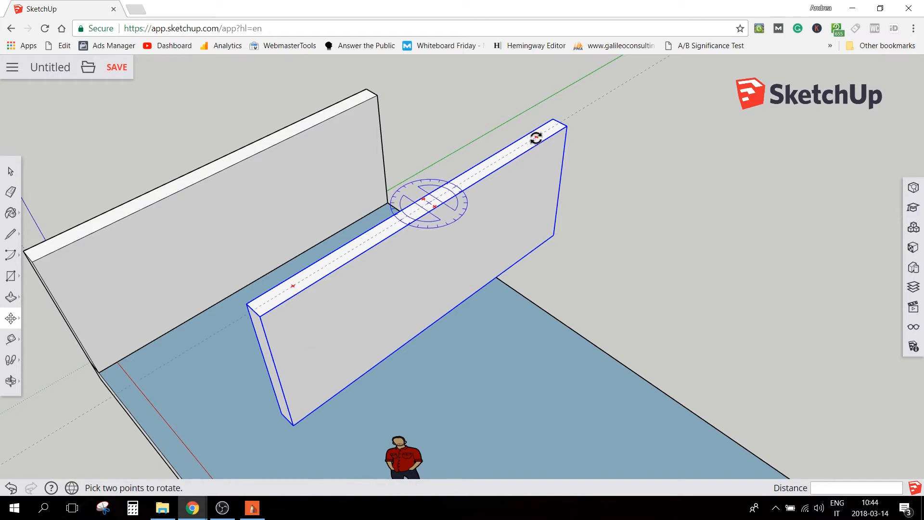
{"action": "left_click", "coordinate": [536, 138]}
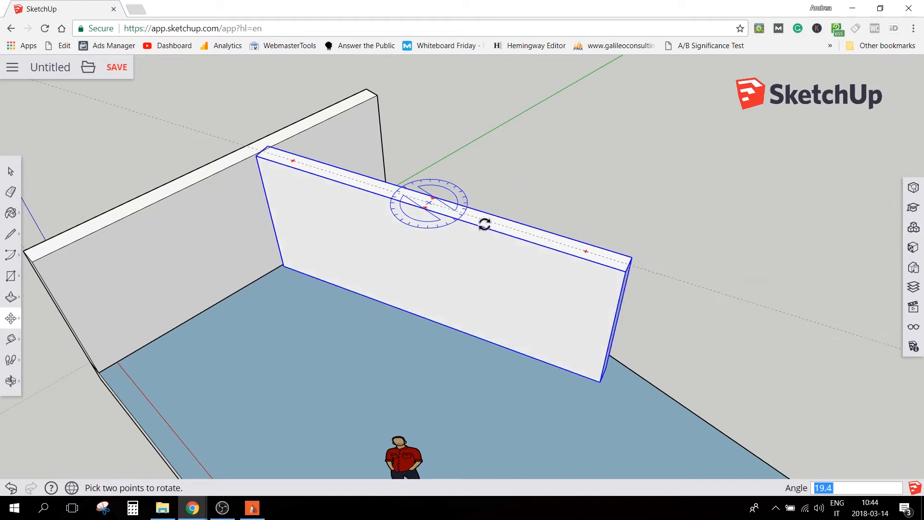
{"action": "key", "text": "Escape"}
{"action": "key", "text": "m"}
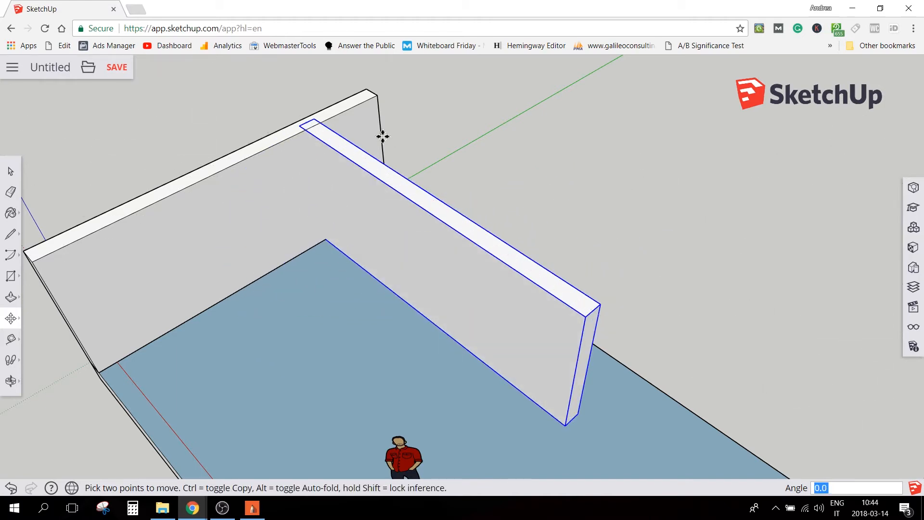
Move the rotated wall by its top endpoint to the end wall's top corner, placing it along the slab's long edge
{"action": "left_click", "coordinate": [316, 124]}
{"action": "left_click", "coordinate": [375, 97]}
{"action": "key", "text": "space"}
Open the long wall's group and Push/Pull its free end face to the opposite end wall, then close the group
{"action": "scroll", "coordinate": [357, 206], "scroll_direction": "down", "scroll_amount": 3}
{"action": "middle_click_drag", "start_coordinate": [633, 389], "coordinate": [417, 183]}
{"action": "key", "text": "Escape"}
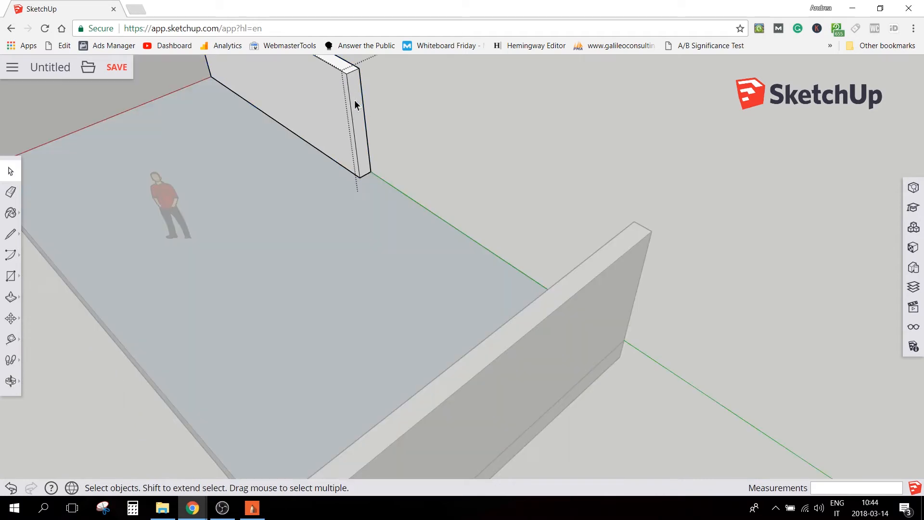
{"action": "key", "text": "p"}
{"action": "left_click", "coordinate": [355, 101]}
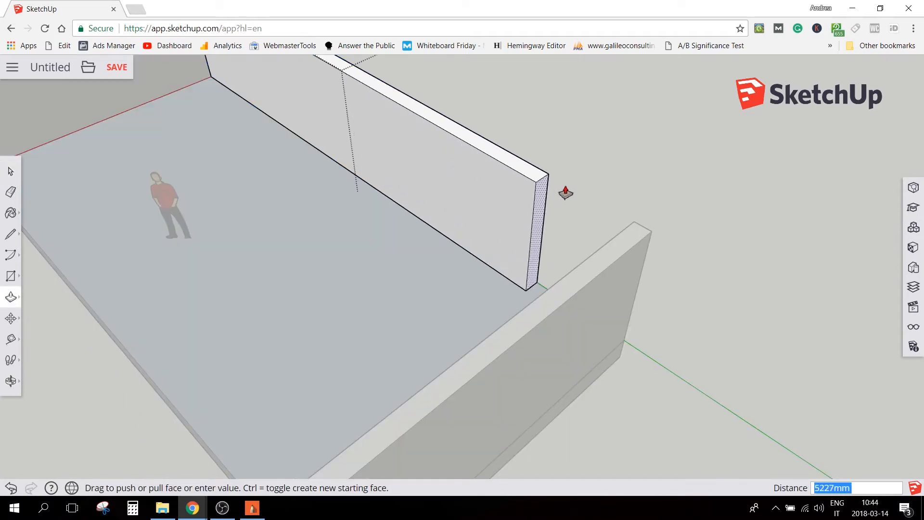
{"action": "left_click", "coordinate": [631, 222]}
{"action": "key", "text": "space"}
{"action": "left_click", "coordinate": [791, 186]}
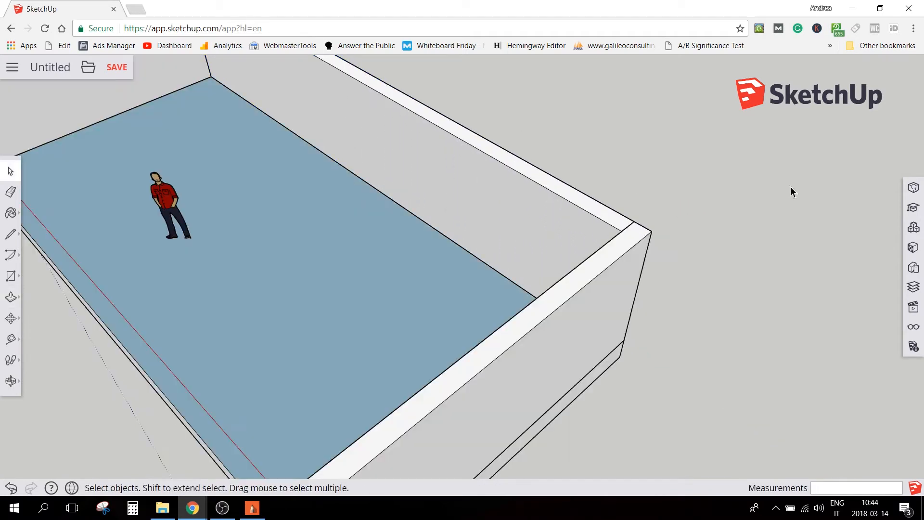
Examine the three walls and compare them with the floor plan in SketchBook
{"action": "scroll", "coordinate": [738, 244], "scroll_direction": "down", "scroll_amount": 2}
{"action": "scroll", "coordinate": [307, 259], "scroll_direction": "up", "scroll_amount": 1}
{"action": "middle_click_drag", "start_coordinate": [306, 261], "coordinate": [487, 225], "text": "shift"}
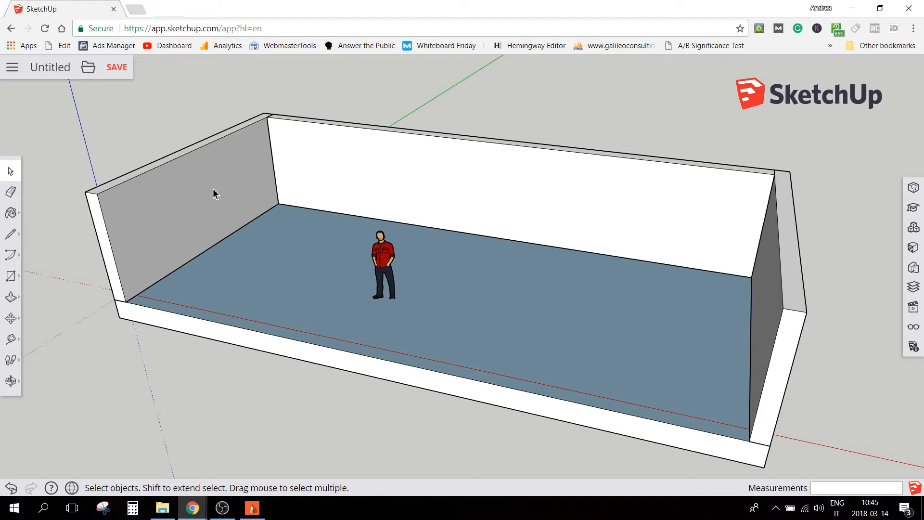
{"action": "scroll", "coordinate": [304, 298], "scroll_direction": "down", "scroll_amount": 2}
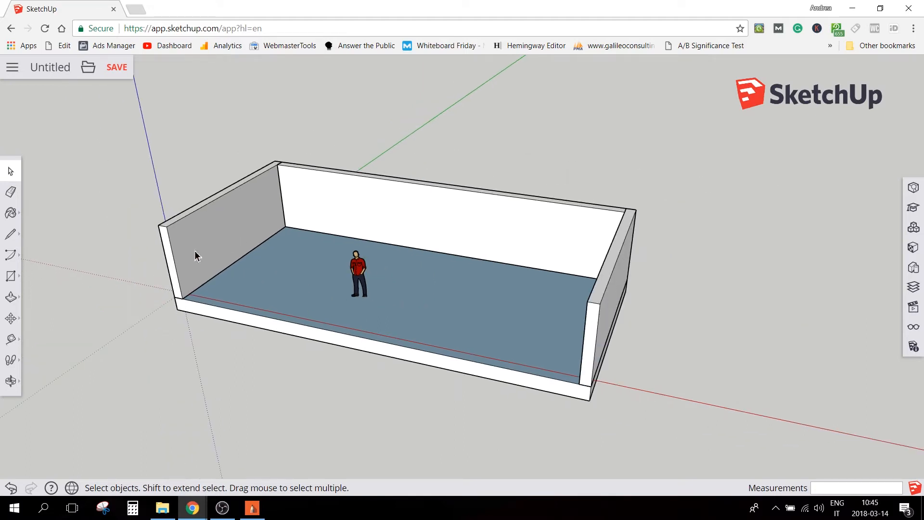
{"action": "scroll", "coordinate": [176, 264], "scroll_direction": "up", "scroll_amount": 2}
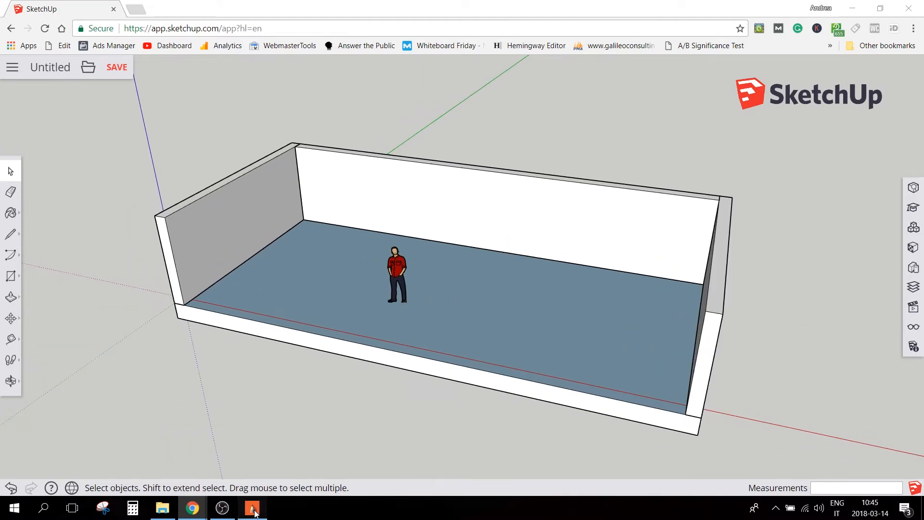
{"action": "left_click", "coordinate": [255, 513]}
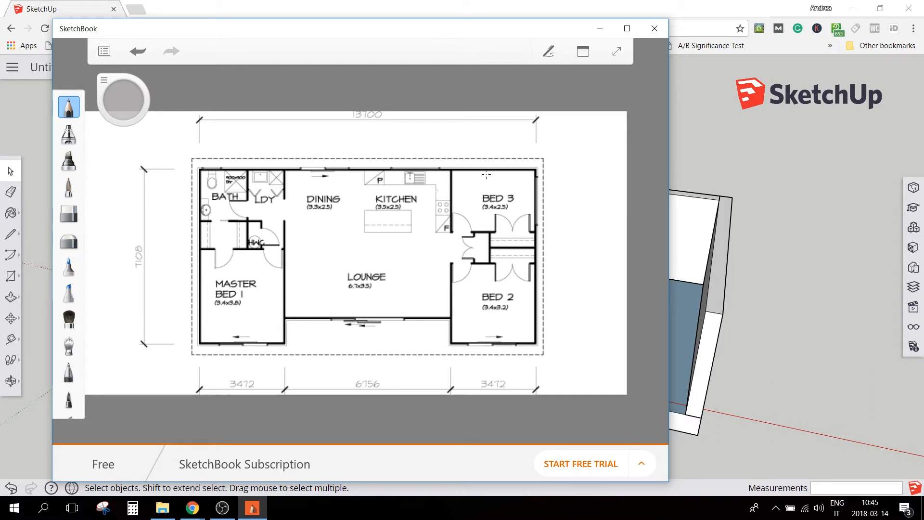
{"action": "left_click", "coordinate": [691, 162]}
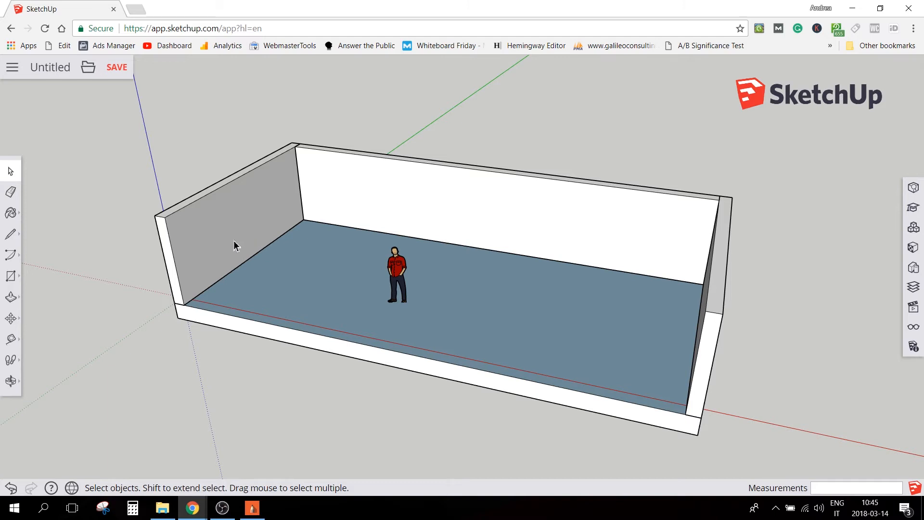
Draw a narrow, full-height vertical rectangle with lines on the end wall's inner face, starting at the slab's open front corner
{"action": "scroll", "coordinate": [192, 309], "scroll_direction": "up", "scroll_amount": 4}
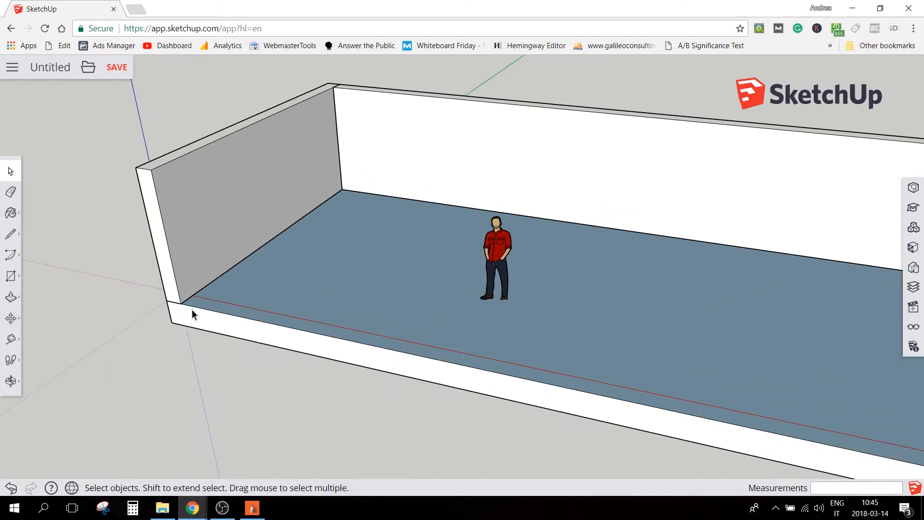
{"action": "key", "text": "l"}
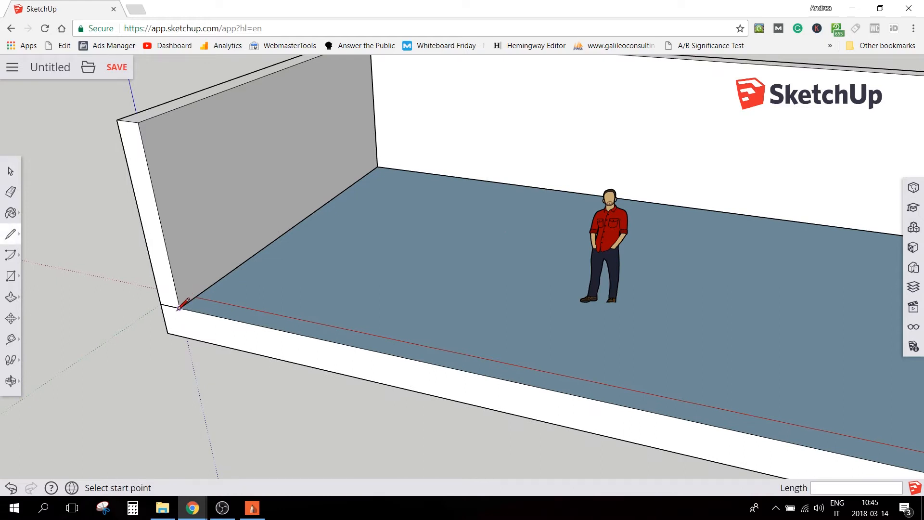
{"action": "left_click", "coordinate": [180, 308]}
{"action": "type", "text": "337"}
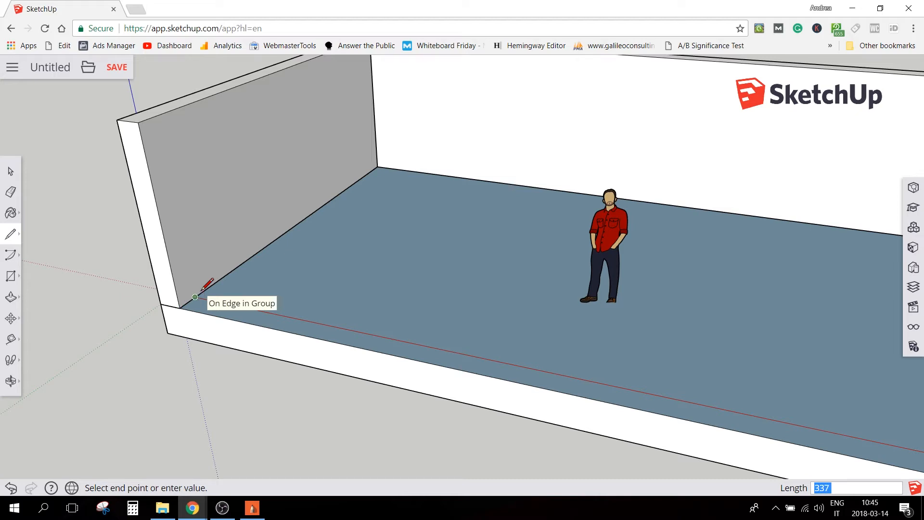
{"action": "key", "text": "Return"}
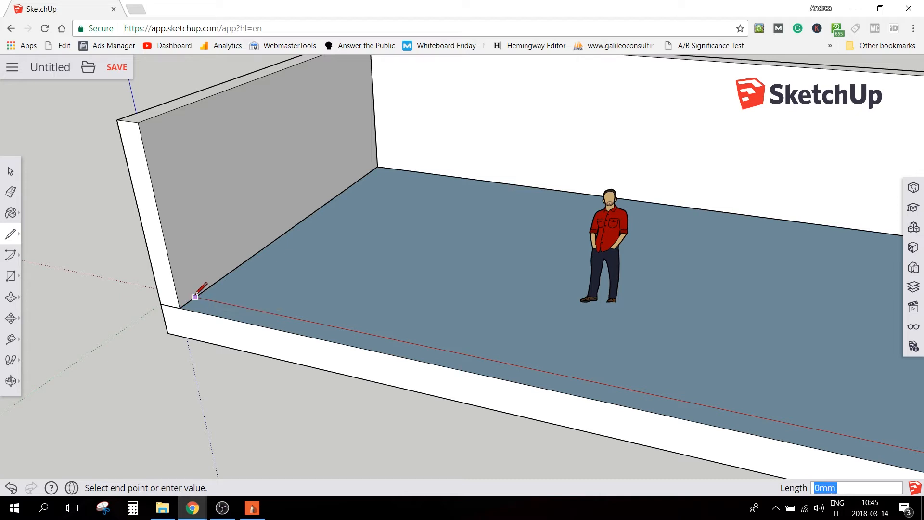
{"action": "left_click", "coordinate": [158, 118]}
{"action": "left_click", "coordinate": [138, 123]}
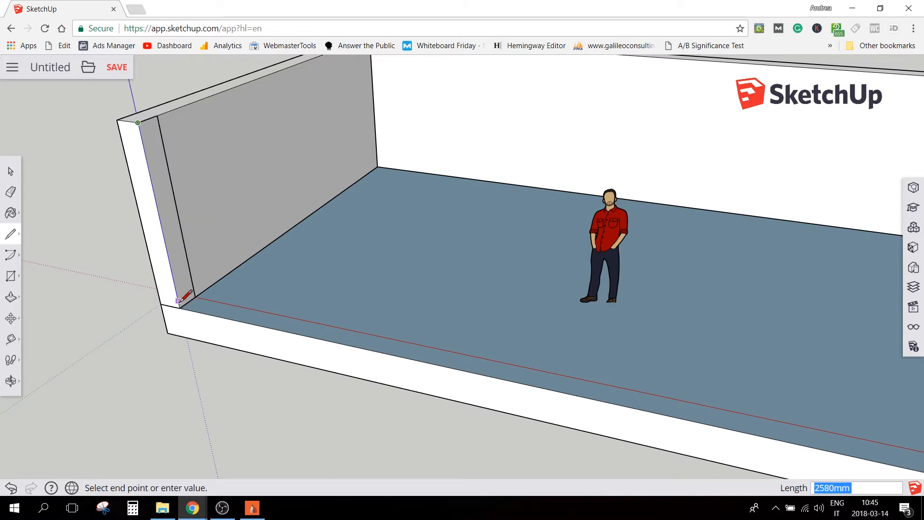
{"action": "left_click", "coordinate": [179, 308]}
{"action": "key", "text": "space"}
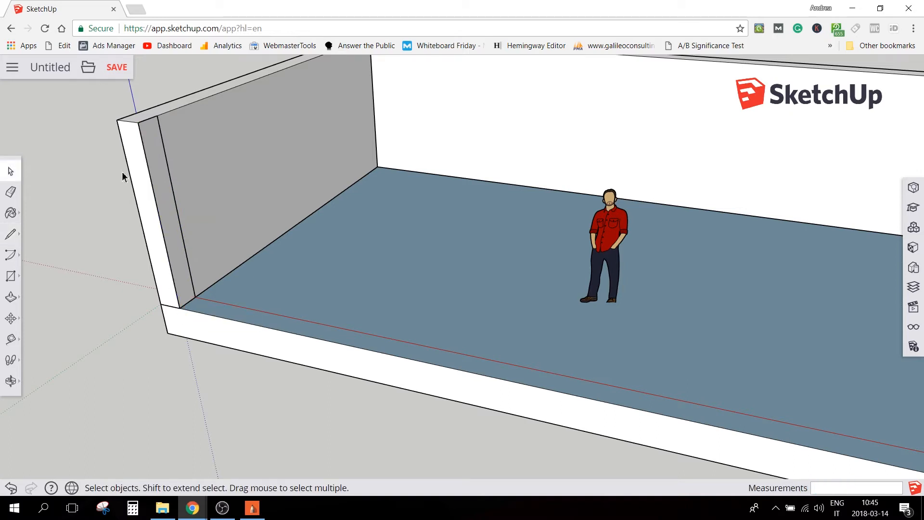
Select the narrow rectangle's face and edges and make them a group
{"action": "scroll", "coordinate": [122, 177], "scroll_direction": "down", "scroll_amount": 1}
{"action": "left_click_drag", "start_coordinate": [109, 109], "coordinate": [211, 314]}
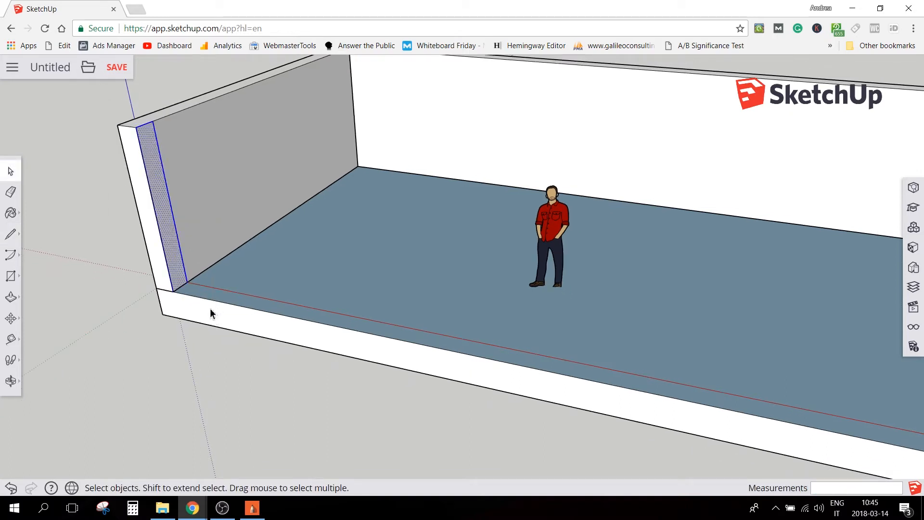
{"action": "right_click", "coordinate": [171, 235]}
{"action": "left_click", "coordinate": [216, 388]}
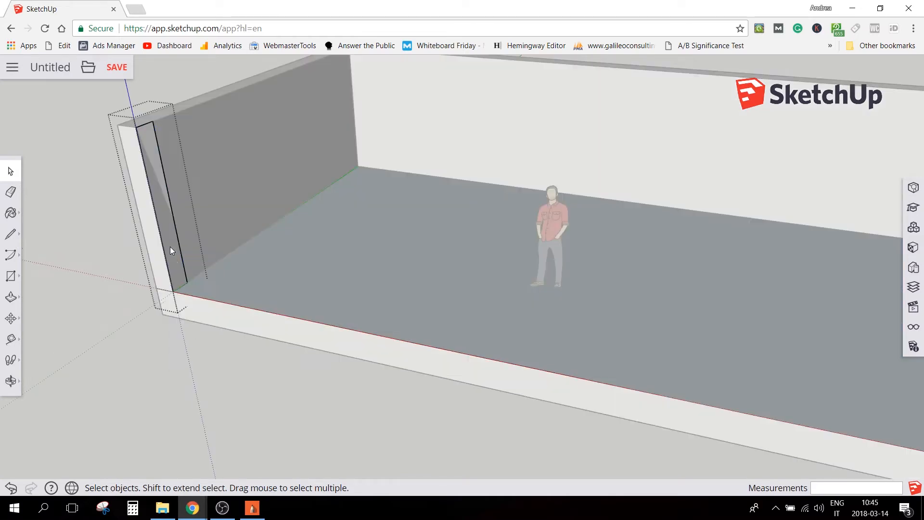
{"action": "left_click", "coordinate": [85, 183]}
Open the narrow rectangle's group and Push/Pull its face 3400 mm along the slab's open long edge
{"action": "double_click", "coordinate": [154, 182]}
{"action": "key", "text": "p"}
{"action": "left_click", "coordinate": [156, 184]}
{"action": "left_click_drag", "start_coordinate": [156, 184], "coordinate": [255, 202]}
{"action": "type", "text": "34"}
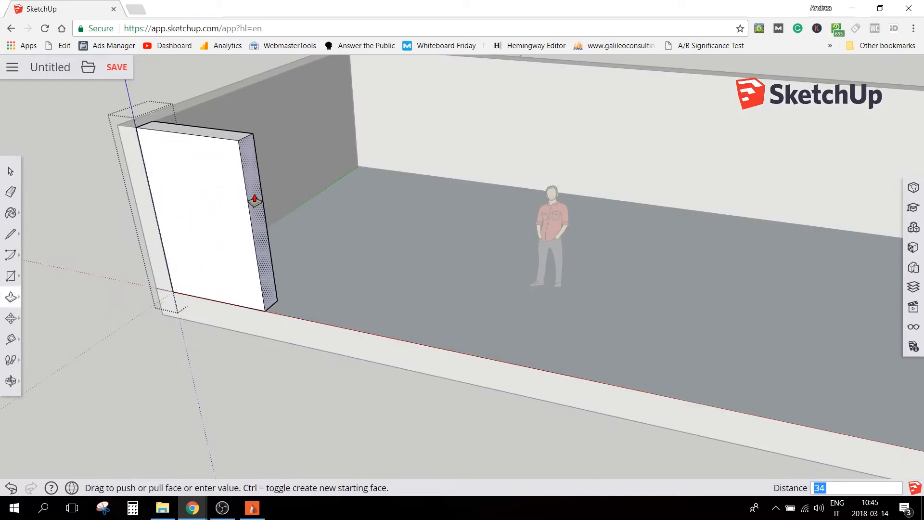
{"action": "type", "text": "00"}
{"action": "key", "text": "Return"}
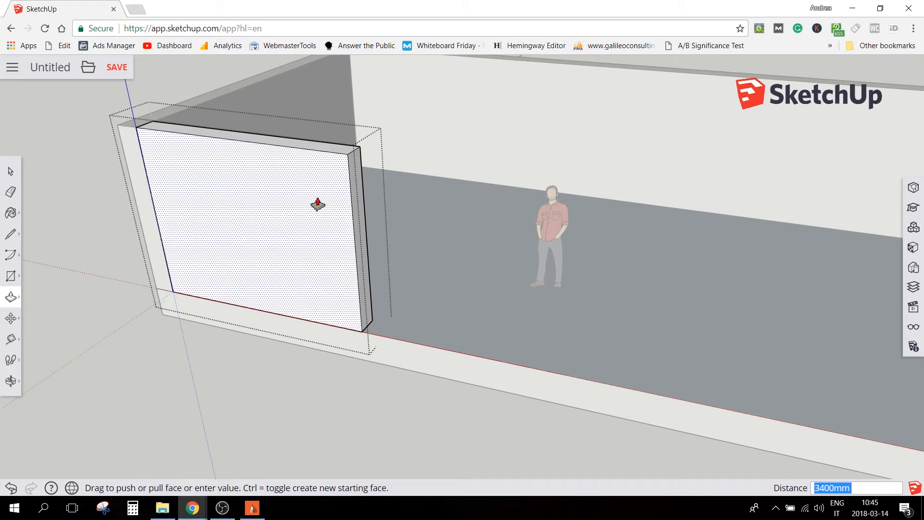
{"action": "key", "text": "space"}
Copy the short front wall's group and paste it onto the floor slab
{"action": "middle_click_drag", "start_coordinate": [367, 257], "coordinate": [263, 241]}
{"action": "left_click", "coordinate": [264, 211]}
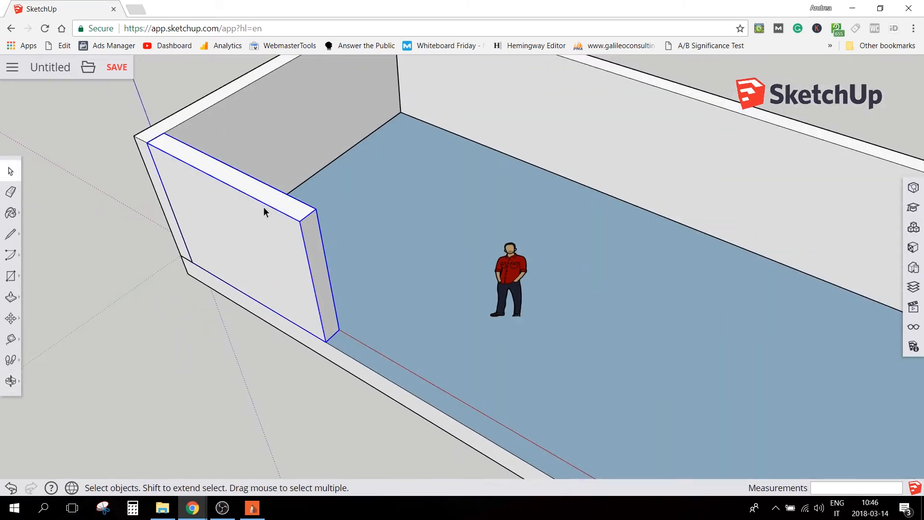
{"action": "key", "text": "ctrl+c"}
{"action": "key", "text": "ctrl+v"}
{"action": "left_click", "coordinate": [371, 250]}
Rotate the pasted wall about its vertical centre until it stands perpendicular to the short front wall
{"action": "key", "text": "m"}
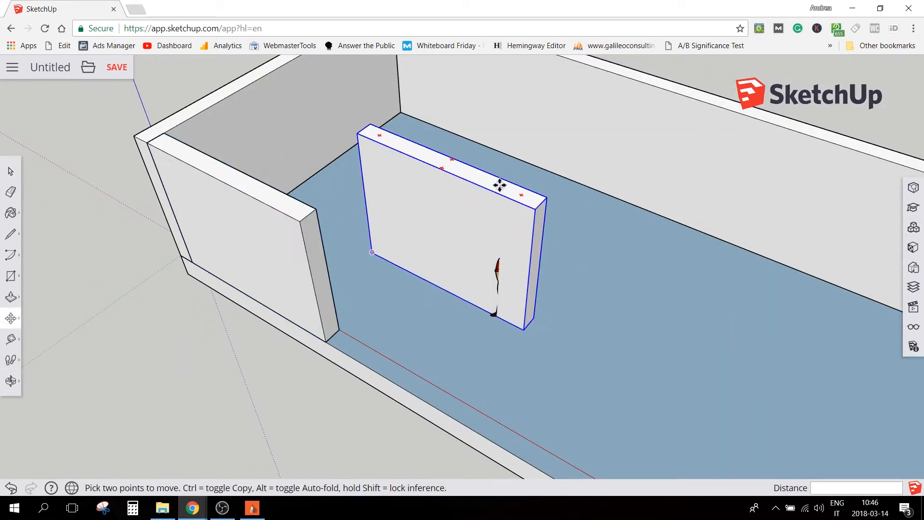
{"action": "key", "text": "q"}
{"action": "left_click", "coordinate": [520, 197]}
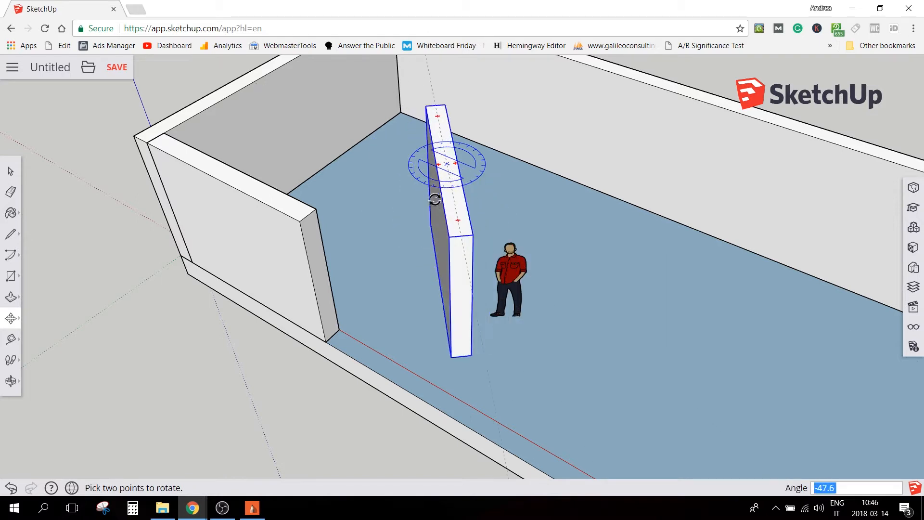
{"action": "left_click", "coordinate": [424, 183]}
Move the rotated wall by its top endpoint to the outer top corner at the front wall's free end
{"action": "key", "text": "m"}
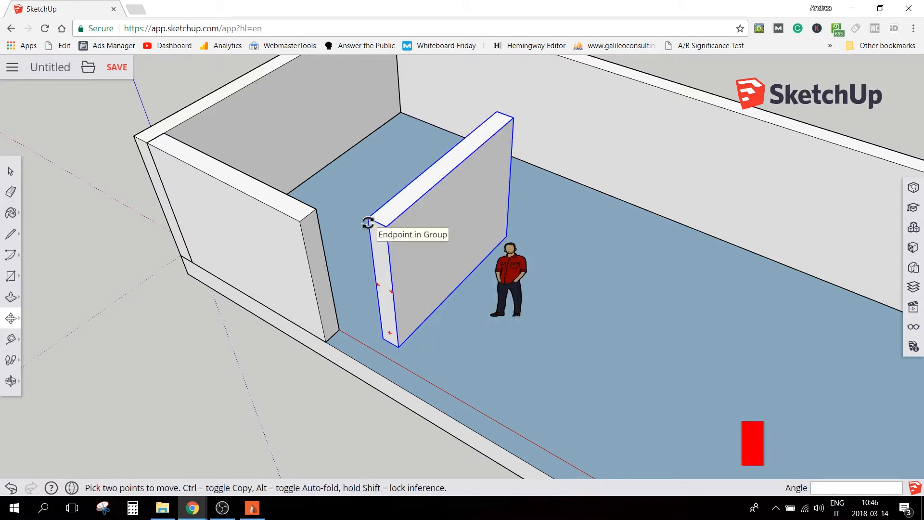
{"action": "left_click", "coordinate": [368, 220]}
{"action": "left_click", "coordinate": [368, 218]}
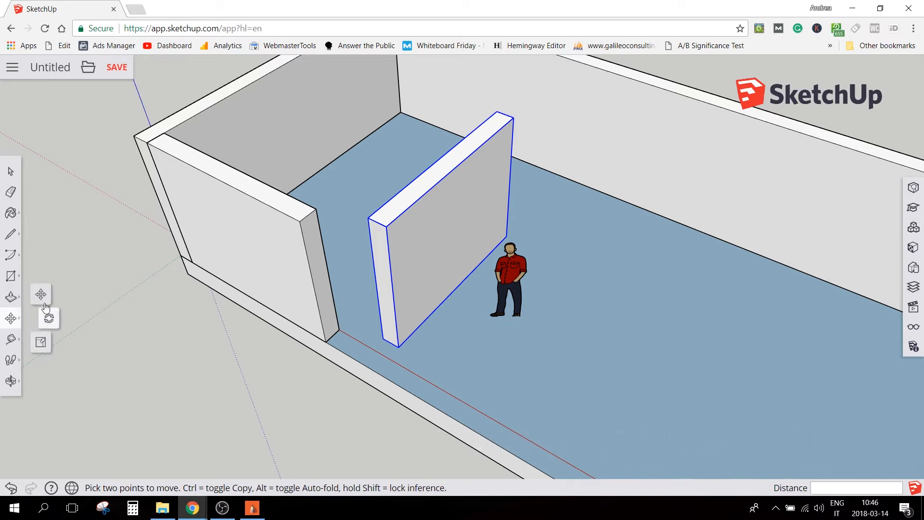
{"action": "left_click", "coordinate": [368, 217]}
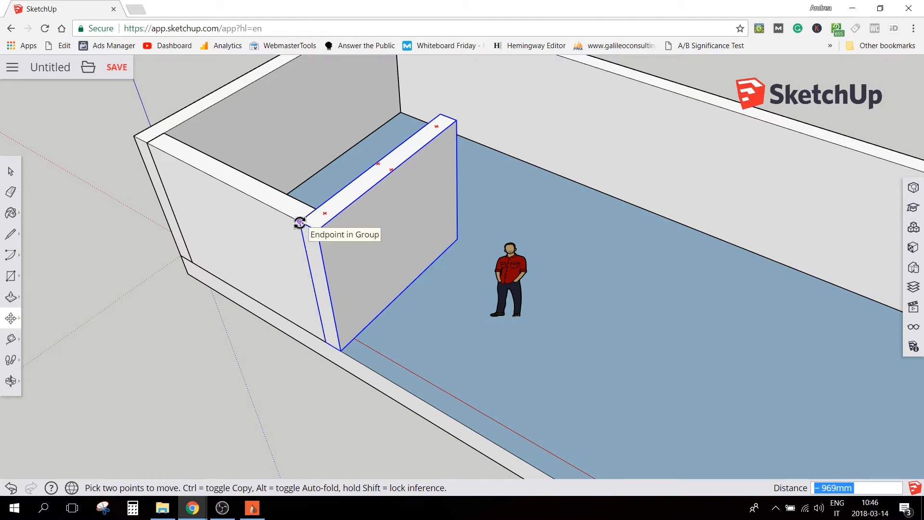
{"action": "left_click", "coordinate": [301, 221]}
{"action": "key", "text": "space"}
Draw a line 1000 mm along the perpendicular wall's top edge from its outer corner, then across the wall's thickness
{"action": "middle_click_drag", "start_coordinate": [550, 276], "coordinate": [299, 403]}
{"action": "key", "text": "l"}
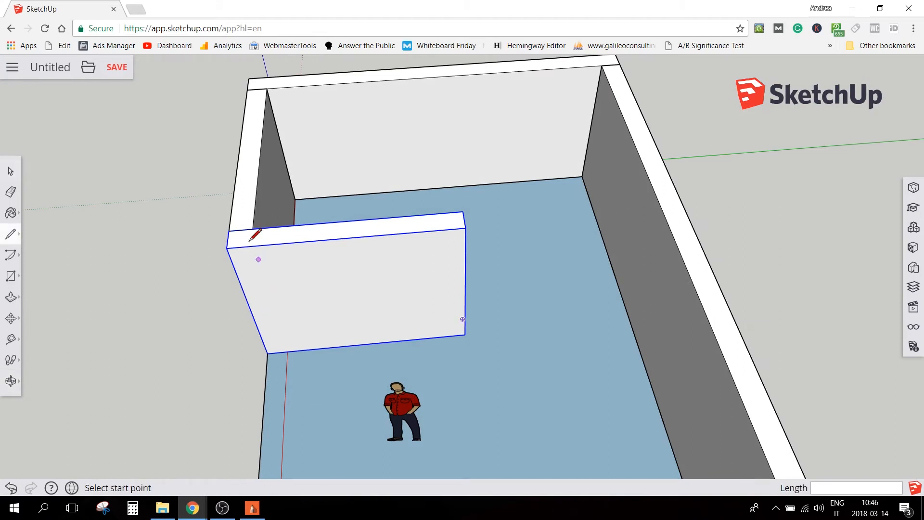
{"action": "left_click", "coordinate": [227, 248]}
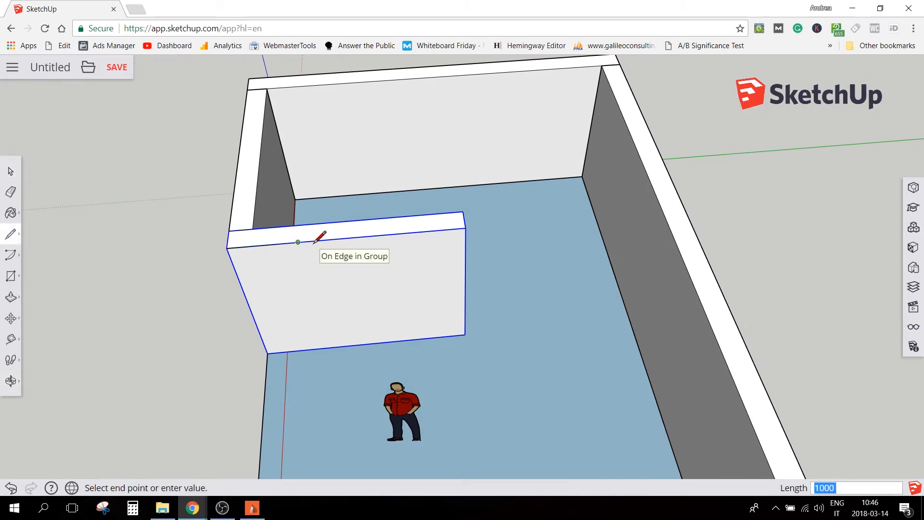
{"action": "left_click", "coordinate": [299, 235]}
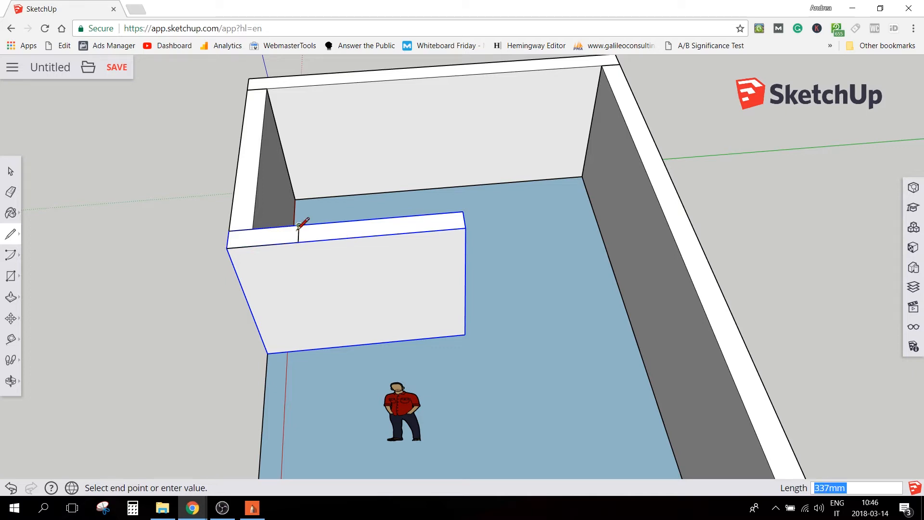
{"action": "key", "text": "space"}
Open the perpendicular wall's group and Push/Pull its free end face back to the 1000 mm mark, then close the group
{"action": "middle_click_drag", "start_coordinate": [411, 301], "coordinate": [226, 241]}
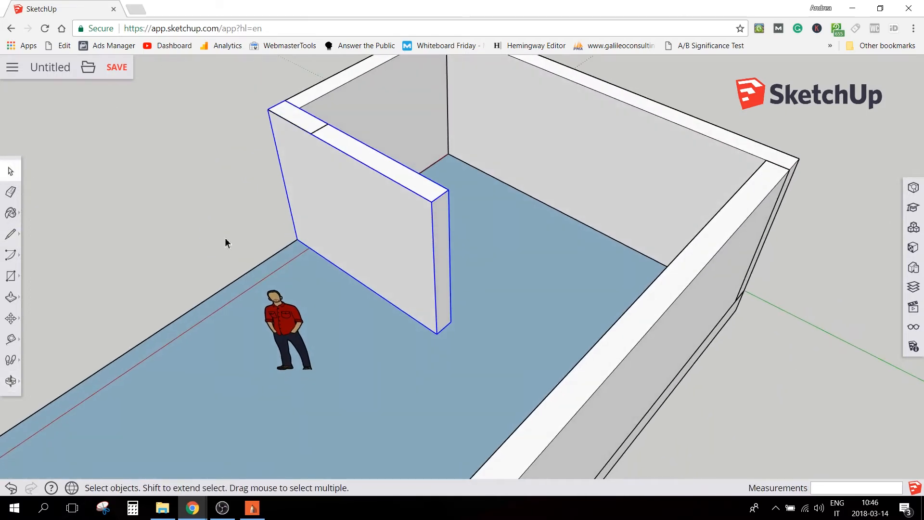
{"action": "key", "text": "p"}
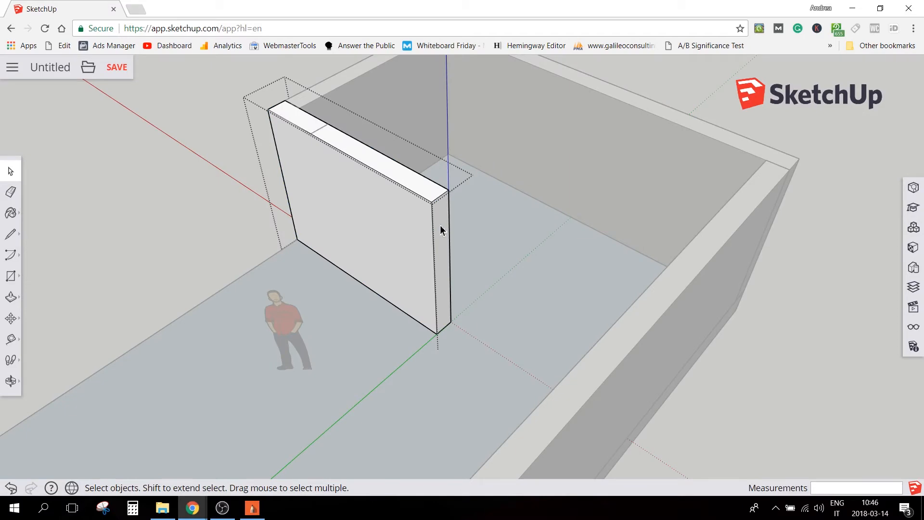
{"action": "mouse_move", "coordinate": [447, 222]}
{"action": "left_mouse_down"}
{"action": "mouse_move", "coordinate": [388, 159]}
{"action": "mouse_move", "coordinate": [332, 144]}
{"action": "mouse_move", "coordinate": [320, 131]}
{"action": "left_mouse_up"}
{"action": "key", "text": "space"}
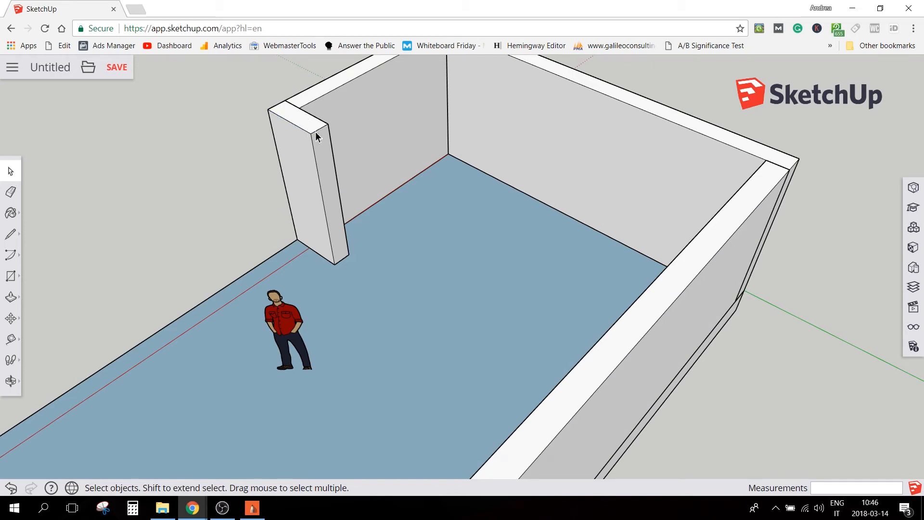
Paste a copy of the short front wall and move it by its top endpoint to the opposite end wall's inner corner
{"action": "scroll", "coordinate": [416, 278], "scroll_direction": "down", "scroll_amount": 8}
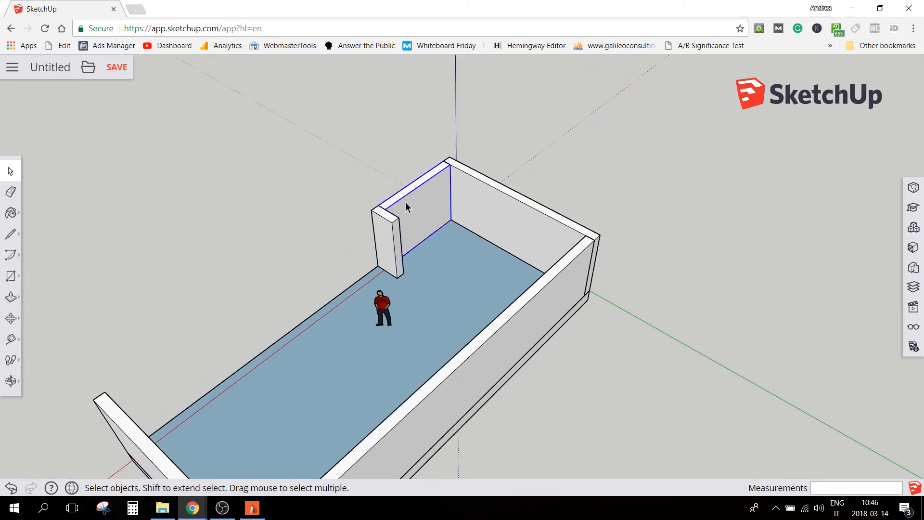
{"action": "key", "text": "ctrl+v"}
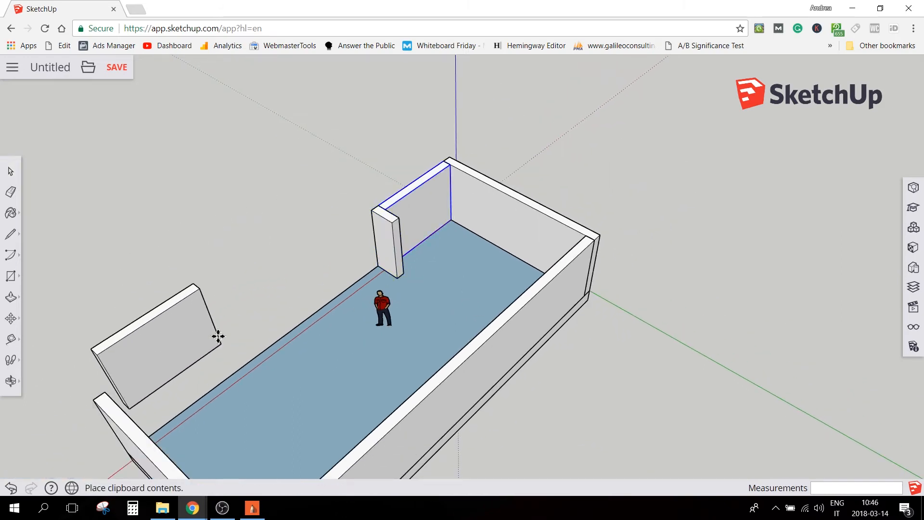
{"action": "left_click", "coordinate": [234, 334]}
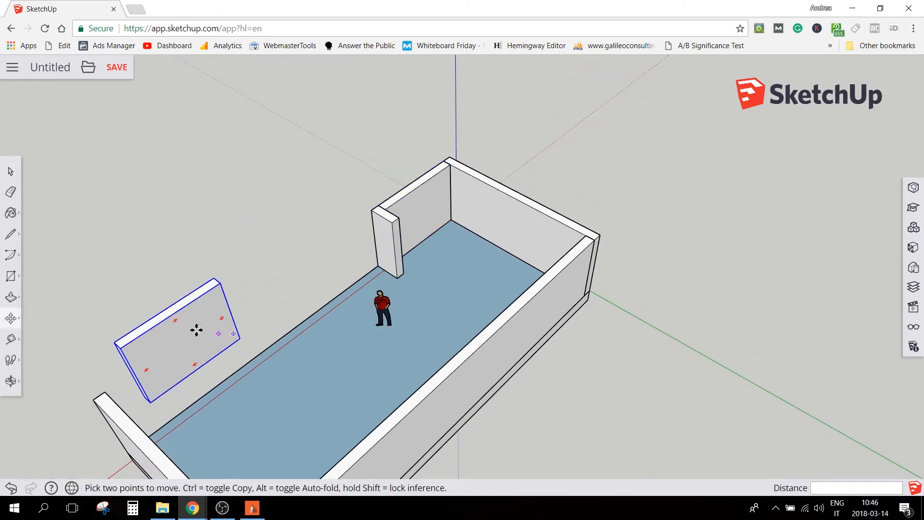
{"action": "left_click", "coordinate": [113, 340]}
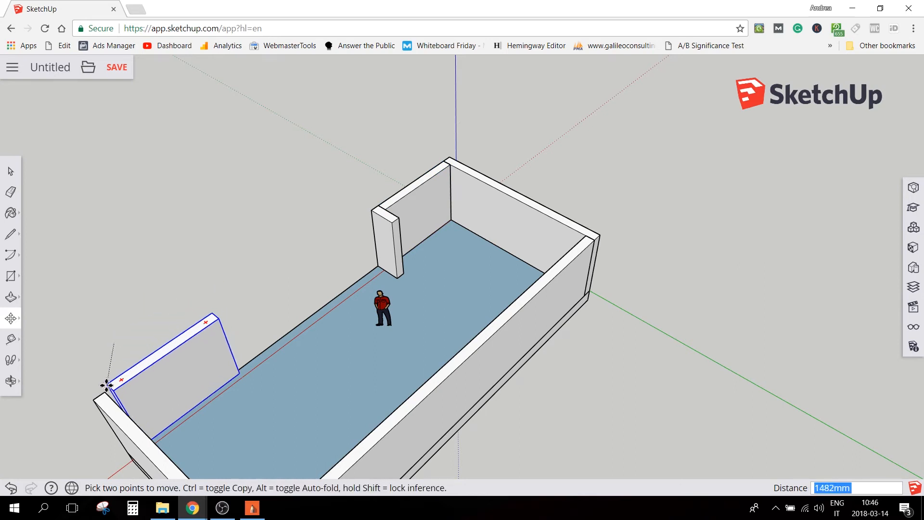
{"action": "left_click", "coordinate": [378, 226]}
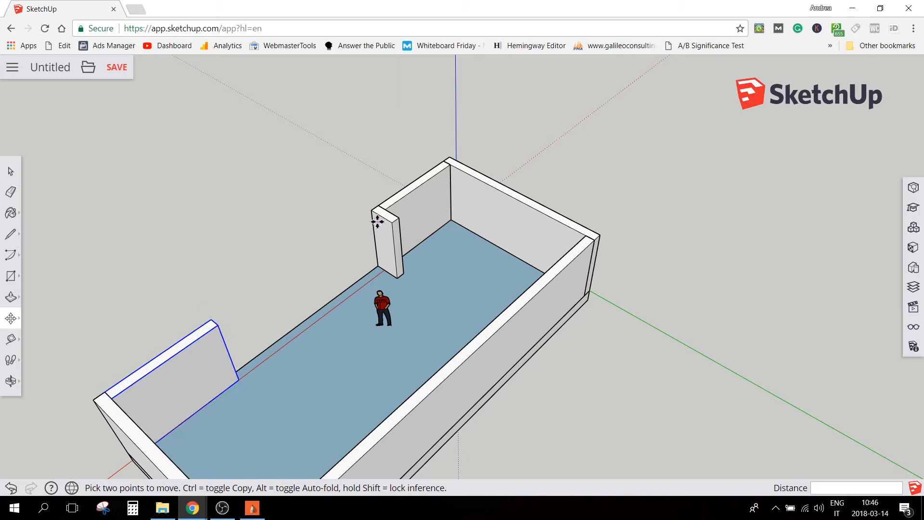
{"action": "key", "text": "space"}
Paste a copy of the 1000 mm return wall and move it by its top endpoint to the second front wall's free end
{"action": "left_click", "coordinate": [381, 227]}
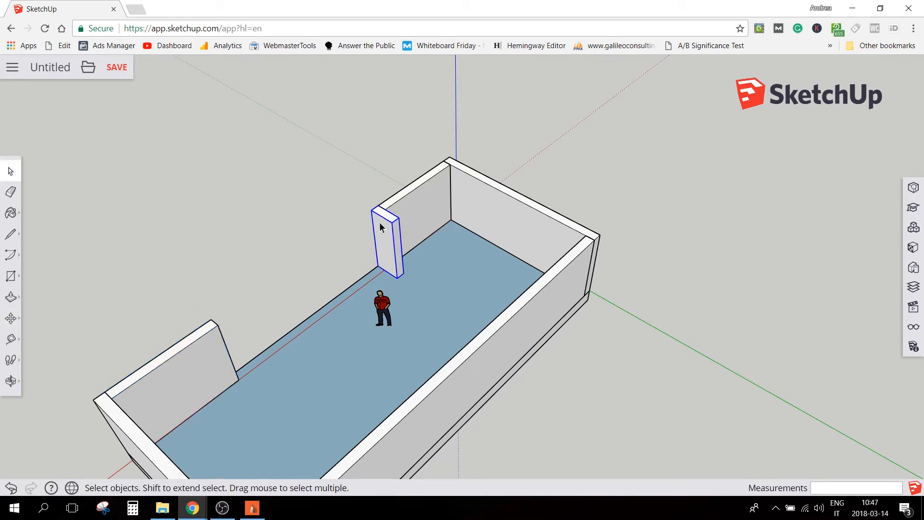
{"action": "key", "text": "ctrl+v"}
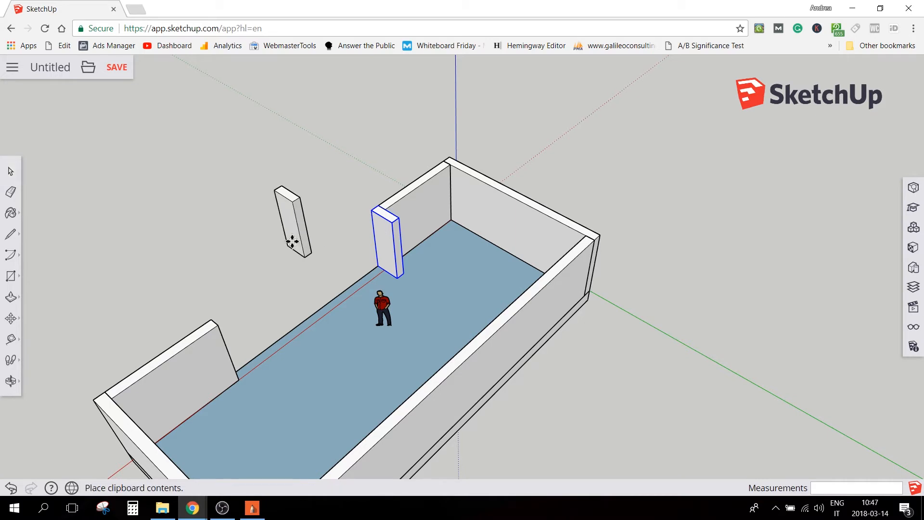
{"action": "left_click", "coordinate": [284, 254]}
{"action": "left_click", "coordinate": [271, 201]}
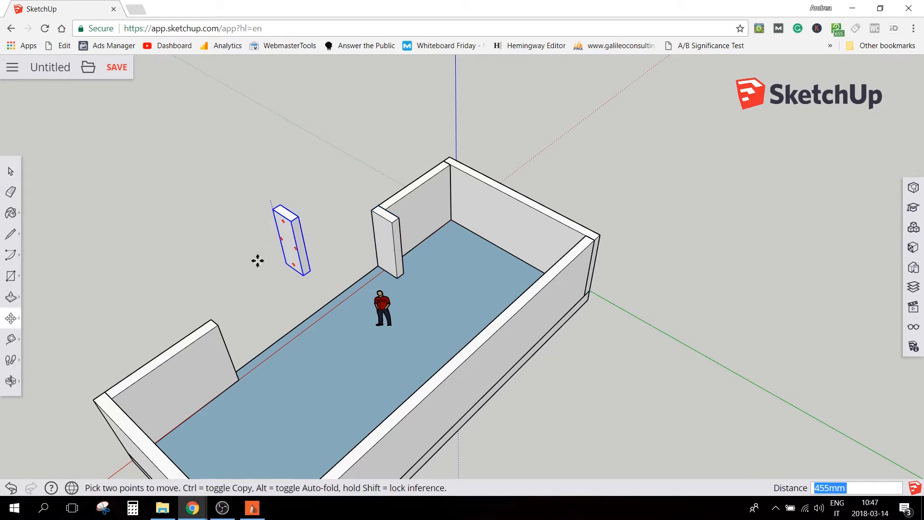
{"action": "left_click", "coordinate": [219, 315]}
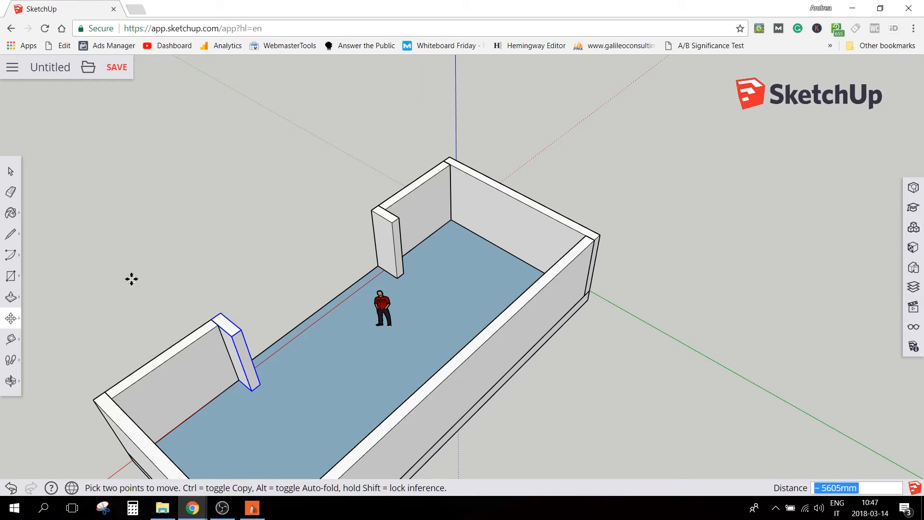
{"action": "middle_click_drag", "start_coordinate": [268, 258], "coordinate": [671, 196]}
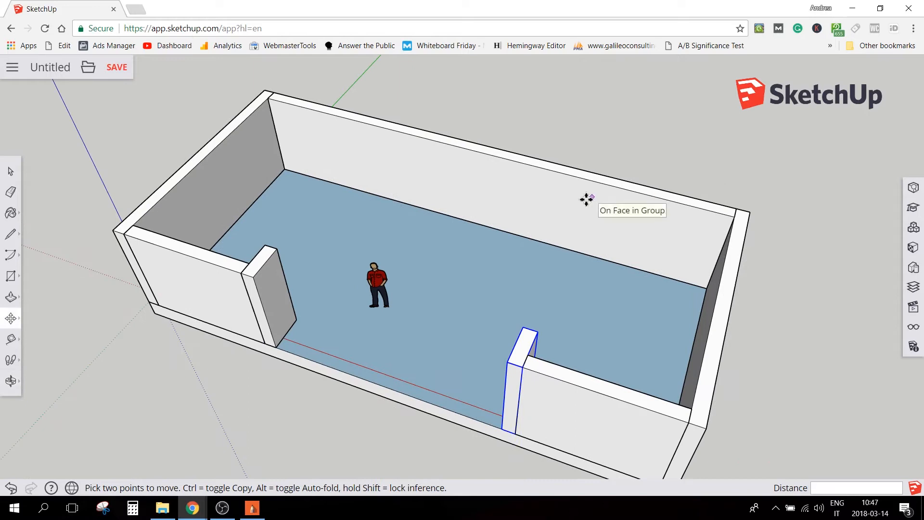
{"action": "scroll", "coordinate": [587, 198], "scroll_direction": "down", "scroll_amount": 3}
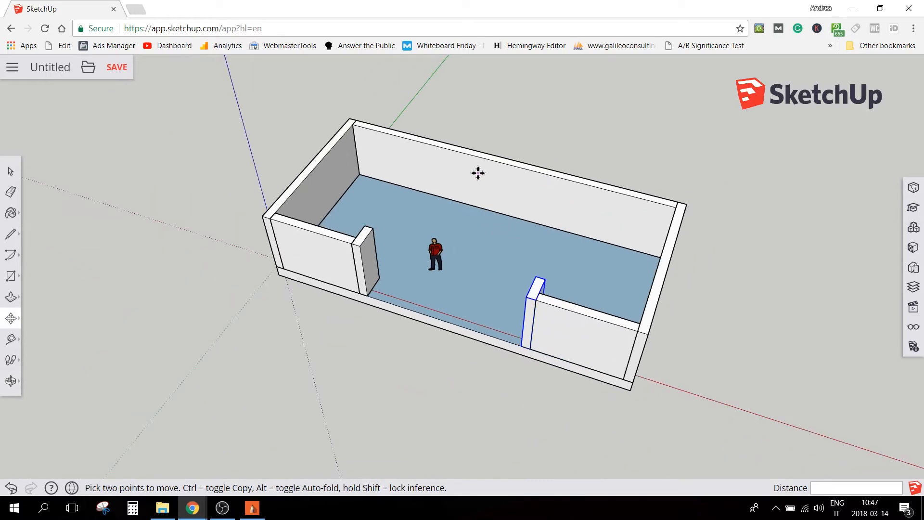
{"action": "left_click", "coordinate": [312, 254]}
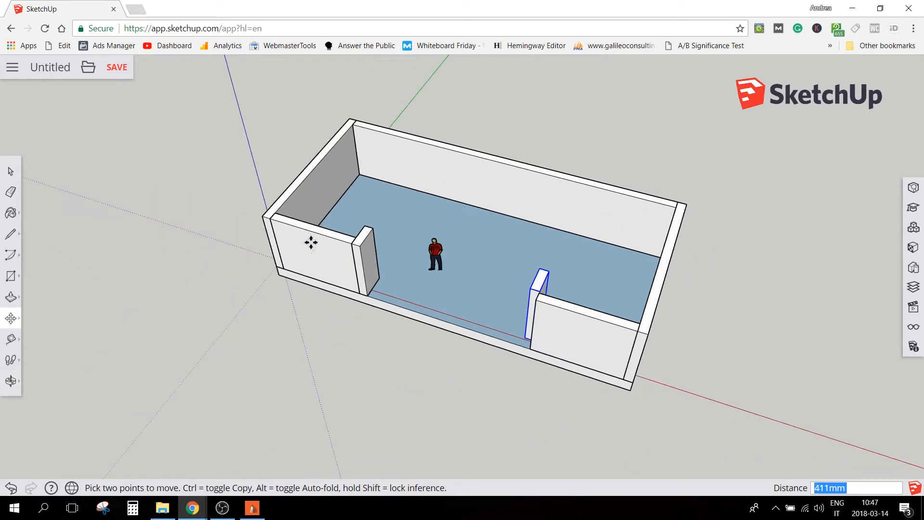
{"action": "left_click", "coordinate": [310, 243]}
{"action": "key", "text": "space"}
Paste a copy of the short front wall and move it by its top endpoint to the first return wall's inner end corner
{"action": "left_click", "coordinate": [311, 244]}
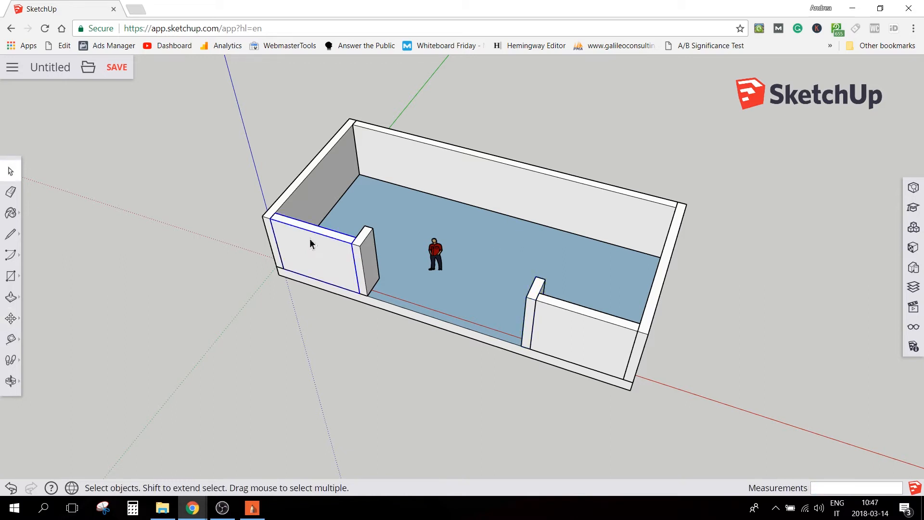
{"action": "key", "text": "ctrl+c"}
{"action": "key", "text": "ctrl+v"}
{"action": "left_click", "coordinate": [417, 223]}
{"action": "key", "text": "m"}
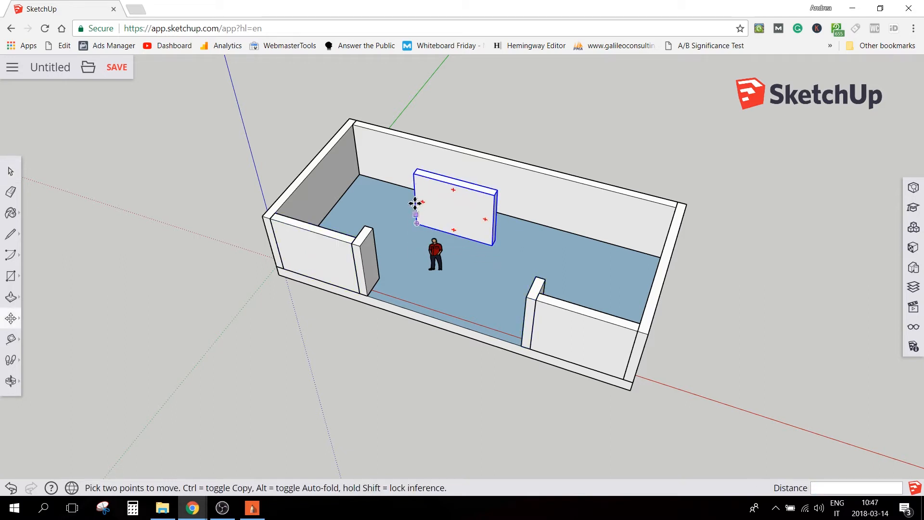
{"action": "left_click", "coordinate": [416, 175]}
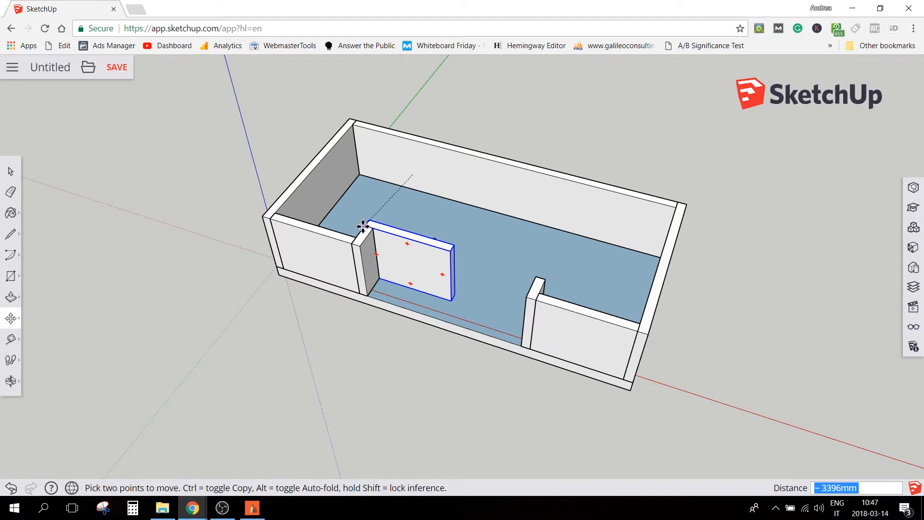
{"action": "left_click", "coordinate": [483, 269]}
Open the pasted wall's group, Push/Pull its end face to the opposite return wall's outer corner, then close the group
{"action": "key", "text": "space"}
{"action": "middle_click_drag", "start_coordinate": [484, 273], "coordinate": [455, 253]}
{"action": "key", "text": "p"}
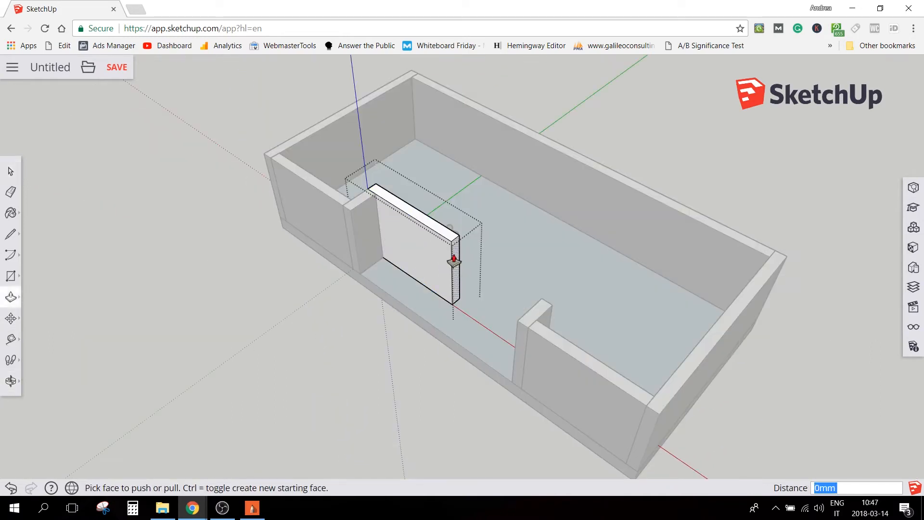
{"action": "left_click", "coordinate": [453, 257]}
{"action": "left_click", "coordinate": [551, 313]}
{"action": "key", "text": "space"}
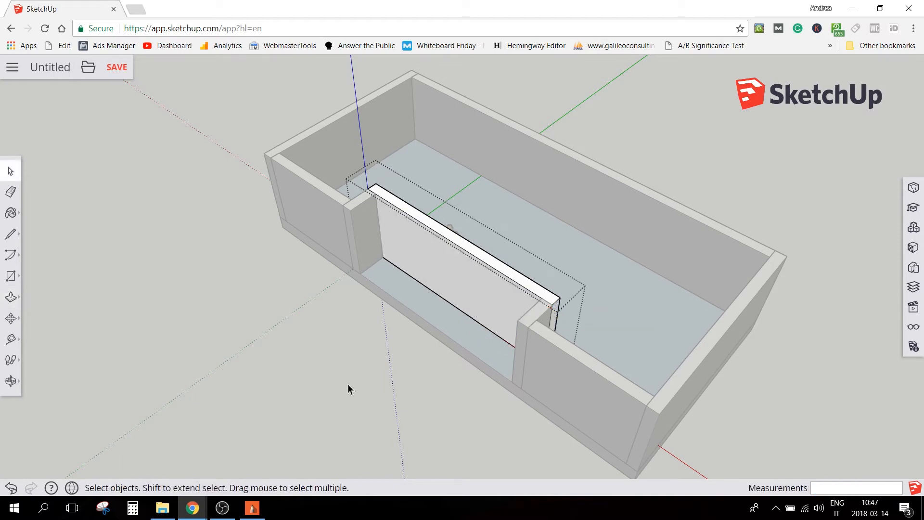
{"action": "left_click", "coordinate": [347, 384]}
Open the floor slab's group and draw two vertical lines down its front face, each in line with a return wall's edge facing the recess
{"action": "middle_click_drag", "start_coordinate": [419, 355], "coordinate": [586, 278]}
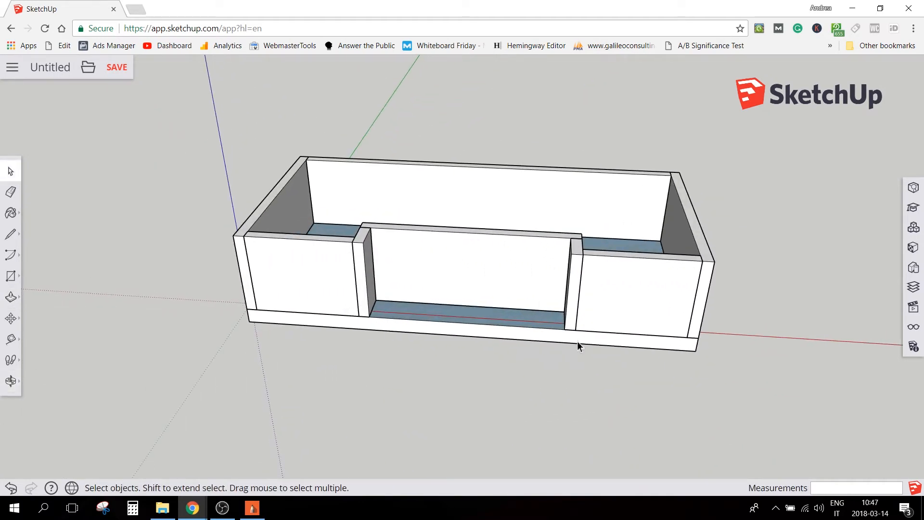
{"action": "double_click", "coordinate": [507, 333]}
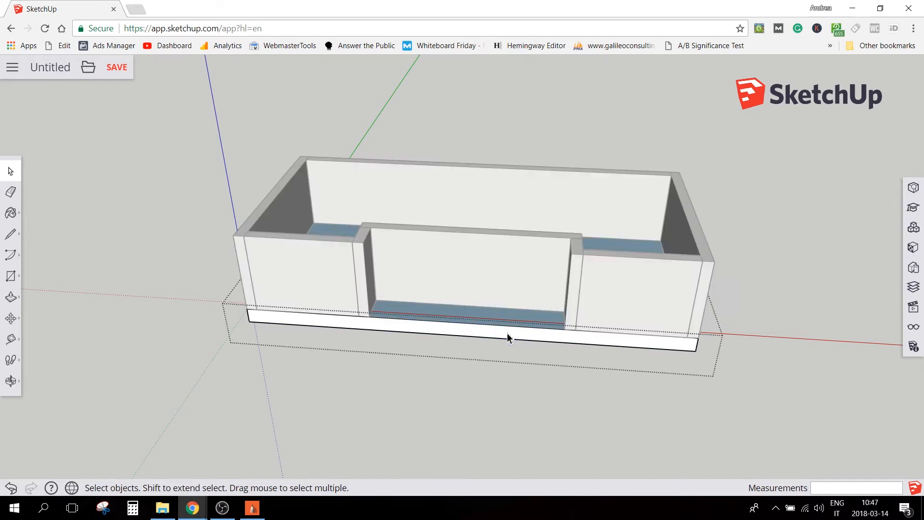
{"action": "key", "text": "l"}
{"action": "left_click", "coordinate": [565, 329]}
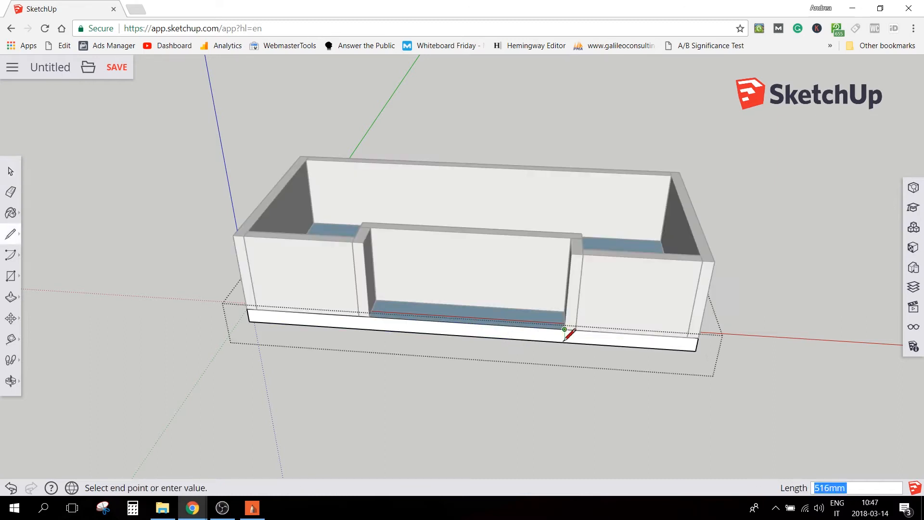
{"action": "left_click", "coordinate": [563, 342]}
{"action": "left_click", "coordinate": [369, 317]}
{"action": "left_click", "coordinate": [370, 330]}
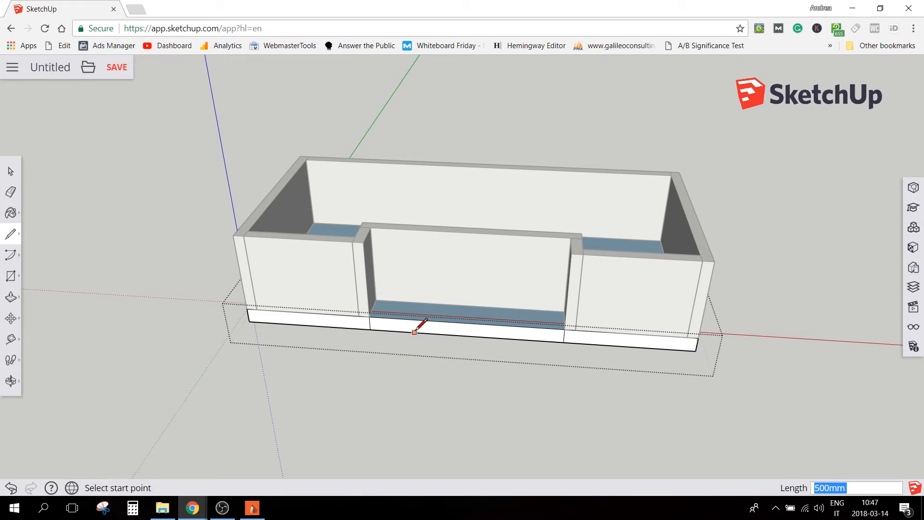
Push/Pull the slab face between the two lines back 1000 mm to the recessed wall, then close the slab's group
{"action": "scroll", "coordinate": [416, 330], "scroll_direction": "up", "scroll_amount": 3}
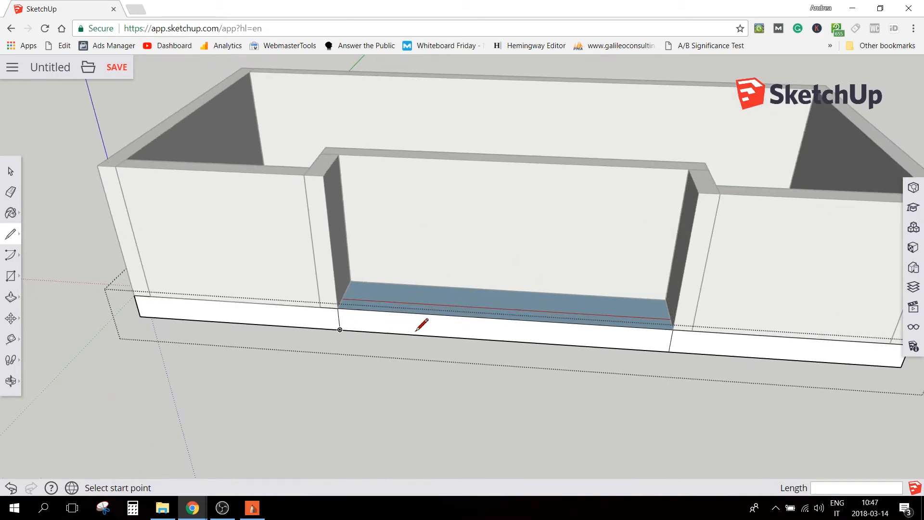
{"action": "key", "text": "p"}
{"action": "left_click", "coordinate": [465, 334]}
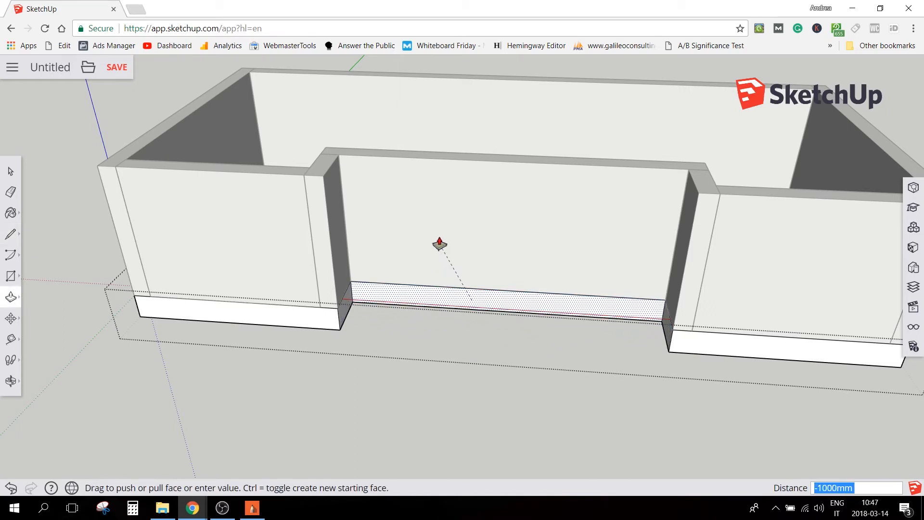
{"action": "left_click", "coordinate": [433, 236]}
{"action": "key", "text": "space"}
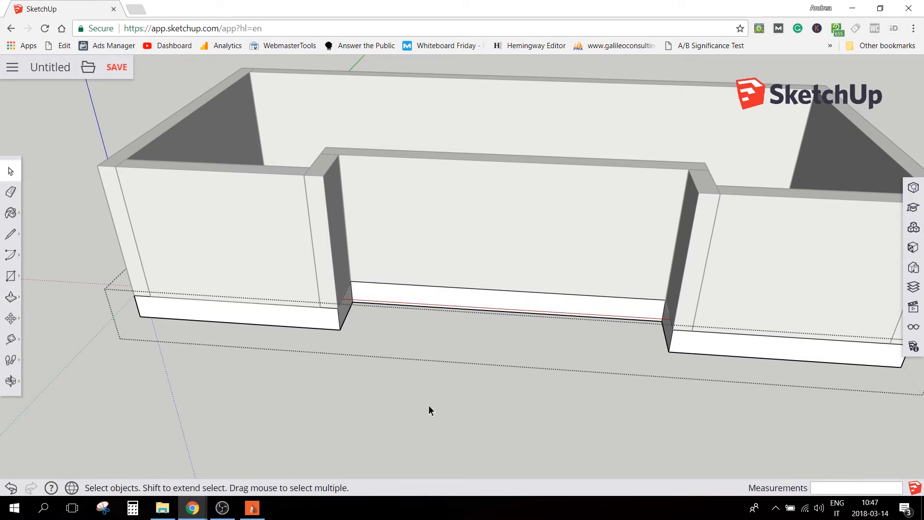
{"action": "scroll", "coordinate": [428, 404], "scroll_direction": "down", "scroll_amount": 2}
{"action": "middle_click_drag", "start_coordinate": [409, 284], "coordinate": [473, 209]}
{"action": "scroll", "coordinate": [479, 208], "scroll_direction": "down", "scroll_amount": 2}
{"action": "scroll", "coordinate": [473, 209], "scroll_direction": "down", "scroll_amount": 2}
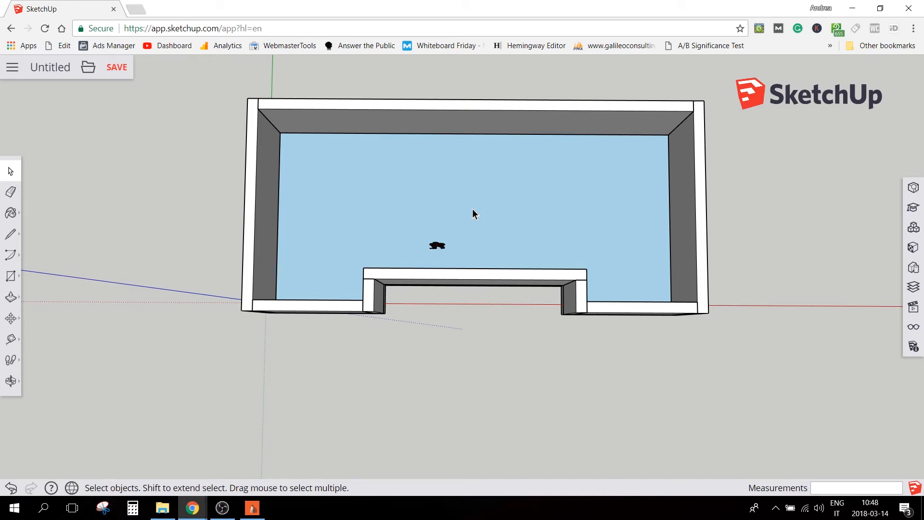
Draw a line along the long back wall's outer top edge, inspect its length in Entity Info and compare it with the floor plan in SketchBook
{"action": "left_click", "coordinate": [253, 508]}
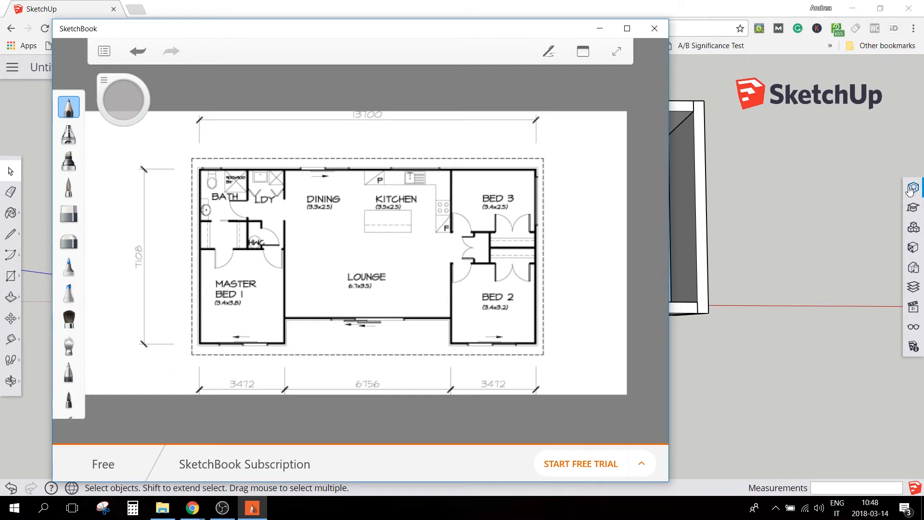
{"action": "left_click", "coordinate": [912, 189]}
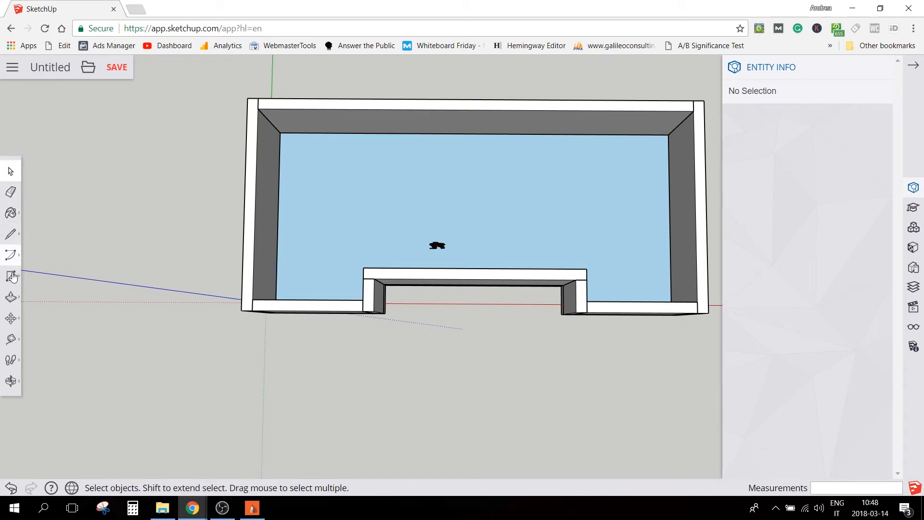
{"action": "left_click", "coordinate": [10, 234]}
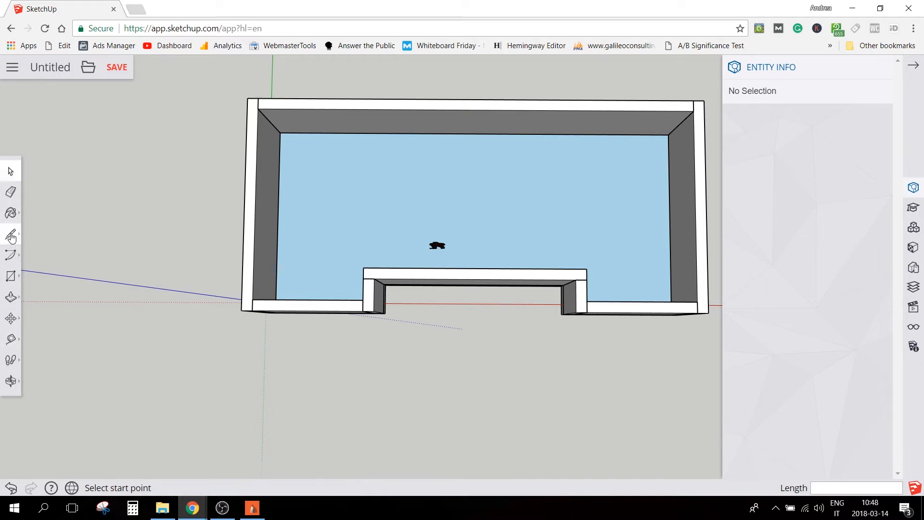
{"action": "left_click", "coordinate": [248, 97]}
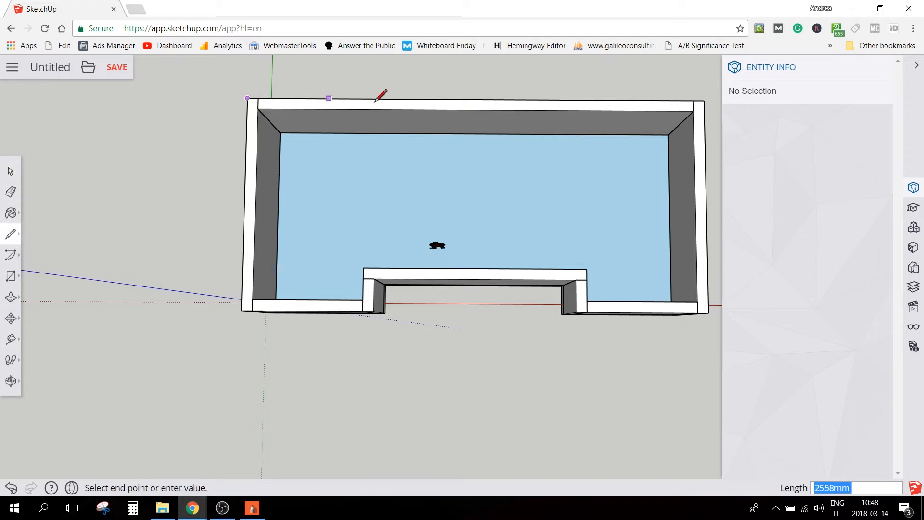
{"action": "left_click", "coordinate": [705, 100]}
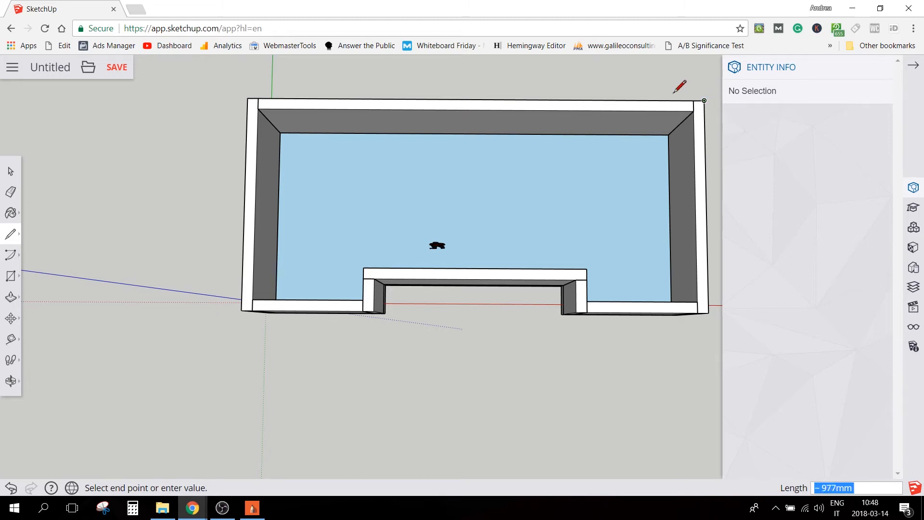
{"action": "key", "text": "space"}
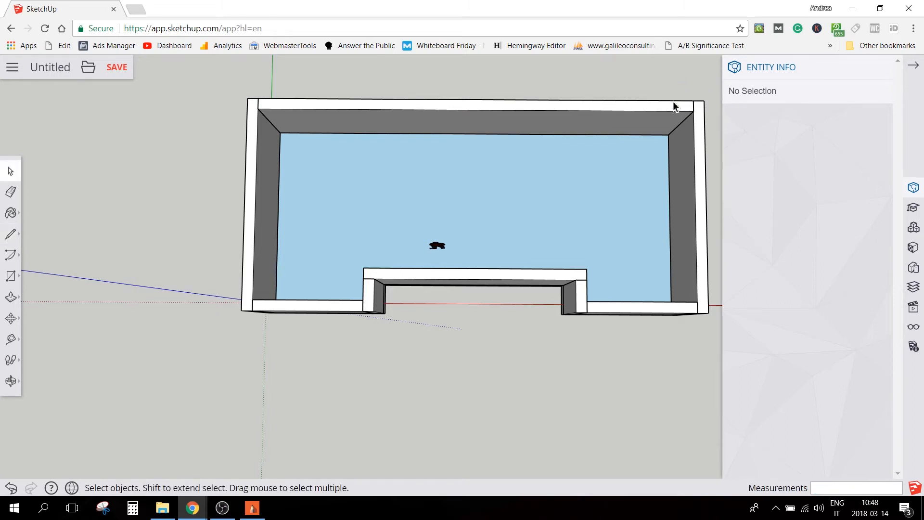
{"action": "left_click", "coordinate": [674, 103]}
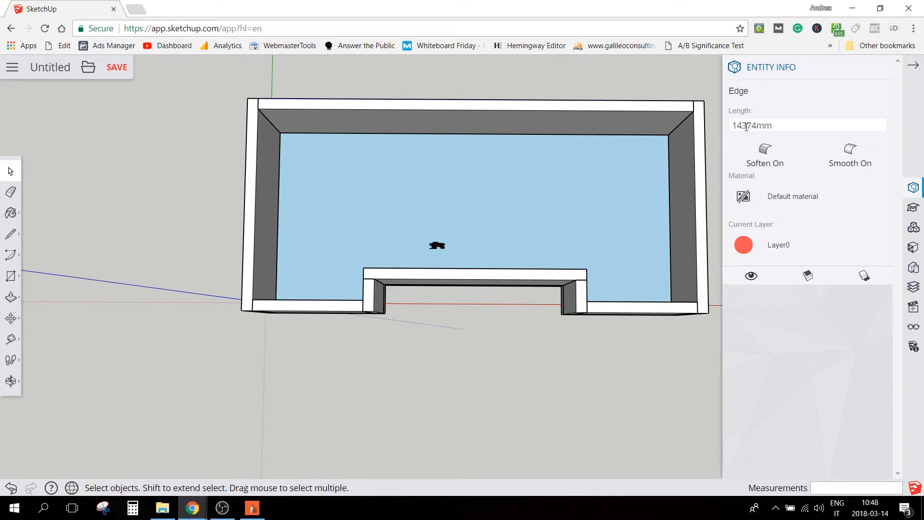
{"action": "left_click", "coordinate": [253, 508]}
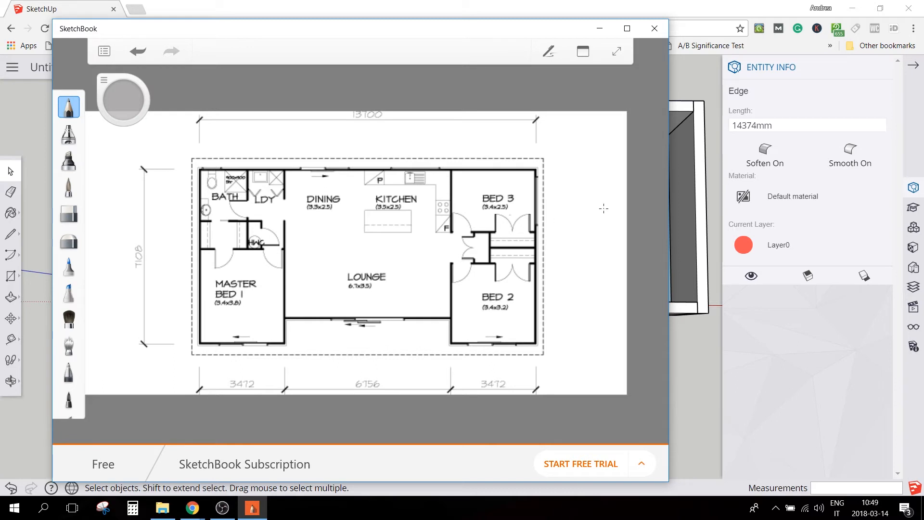
{"action": "left_click", "coordinate": [705, 13]}
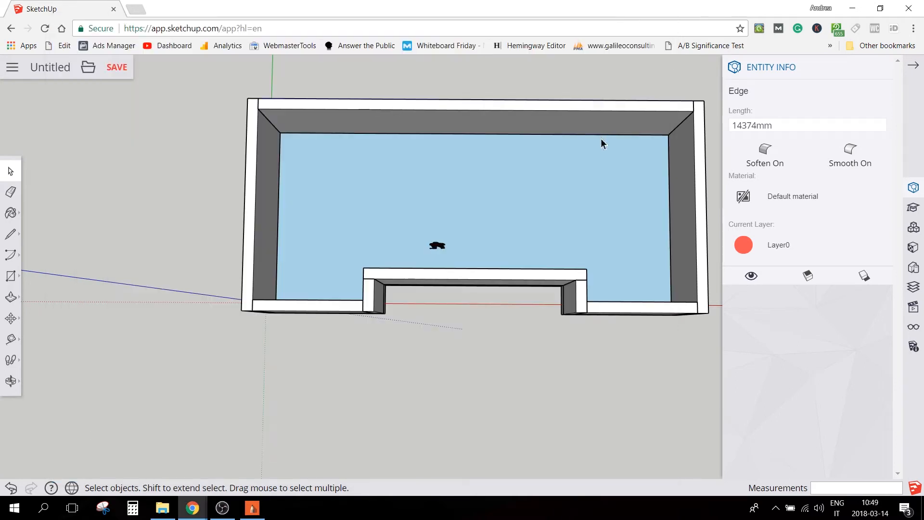
Paste a copy of the return wall and move it by its top endpoint to the recessed wall's inner corner in SketchUp
{"action": "middle_click_drag", "start_coordinate": [608, 261], "coordinate": [51, 114]}
{"action": "scroll", "coordinate": [496, 415], "scroll_direction": "up", "scroll_amount": 5}
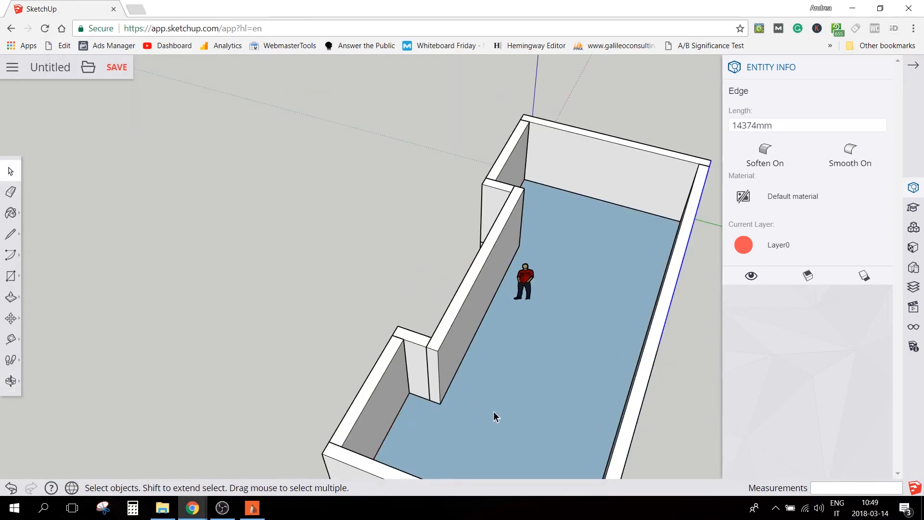
{"action": "scroll", "coordinate": [445, 384], "scroll_direction": "up", "scroll_amount": 1}
{"action": "left_click", "coordinate": [392, 332]}
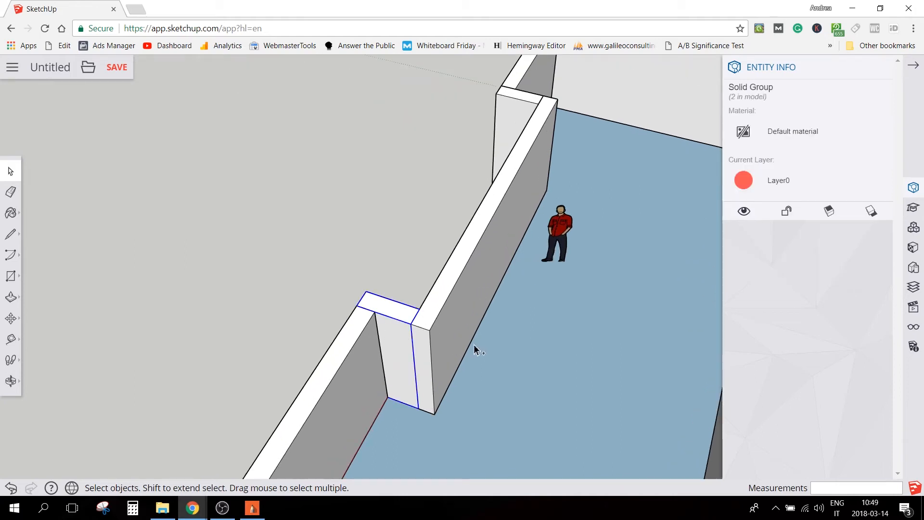
{"action": "key", "text": "ctrl+v"}
{"action": "left_click", "coordinate": [475, 315]}
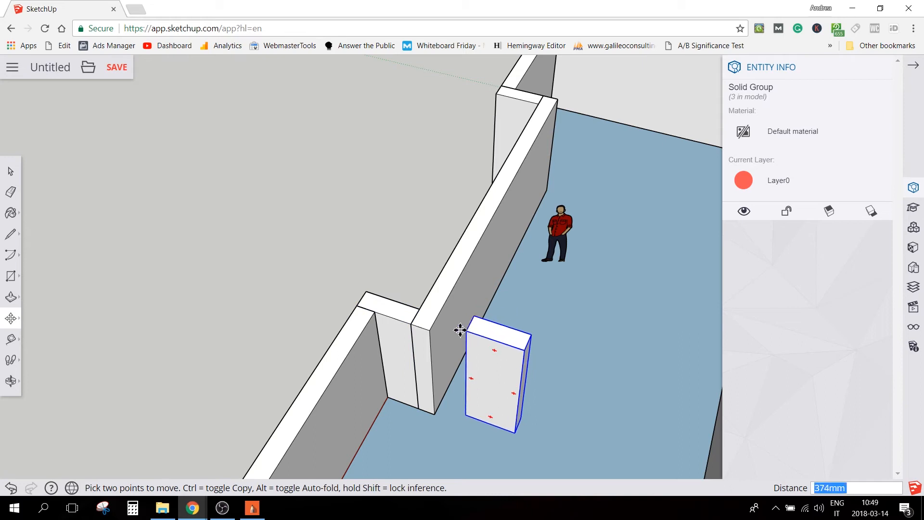
{"action": "left_click", "coordinate": [430, 331]}
Draw a 100 mm line along the red axis across the pasted wall's top face from its side edge
{"action": "middle_click_drag", "start_coordinate": [544, 339], "coordinate": [302, 360]}
{"action": "left_click_drag", "start_coordinate": [301, 360], "coordinate": [617, 294]}
{"action": "key", "text": "m"}
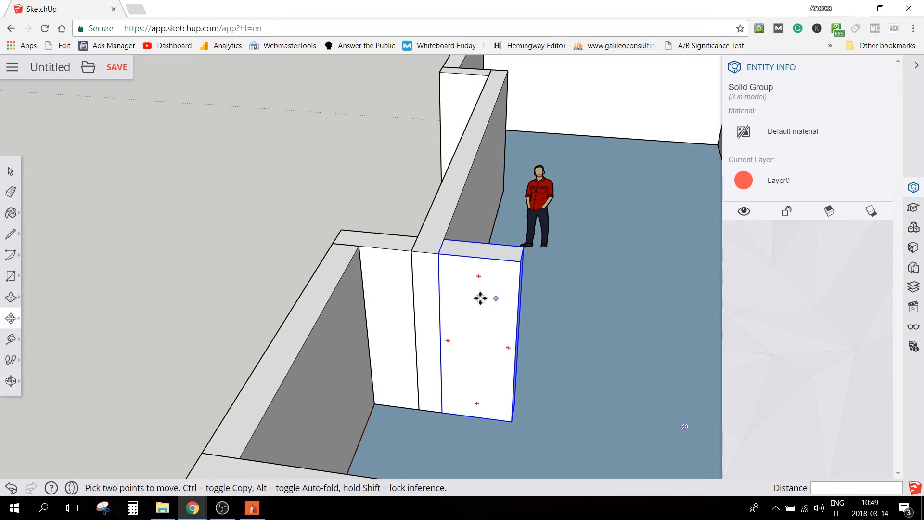
{"action": "middle_click_drag", "start_coordinate": [493, 304], "coordinate": [194, 449]}
{"action": "scroll", "coordinate": [311, 258], "scroll_direction": "up", "scroll_amount": 3}
{"action": "key", "text": "l"}
{"action": "left_click", "coordinate": [312, 247]}
{"action": "type", "text": "149mm"}
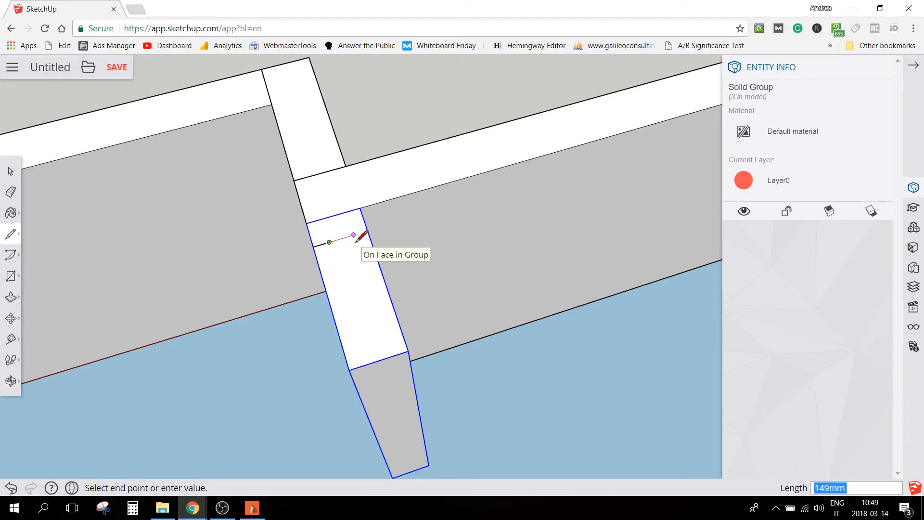
{"action": "key", "text": "Return"}
{"action": "key", "text": "space"}
Open the pasted wall's group, Push/Pull its side face in to the 100 mm line's endpoint, then close the group and delete the line
{"action": "middle_click_drag", "start_coordinate": [444, 281], "coordinate": [339, 206]}
{"action": "double_click", "coordinate": [313, 185]}
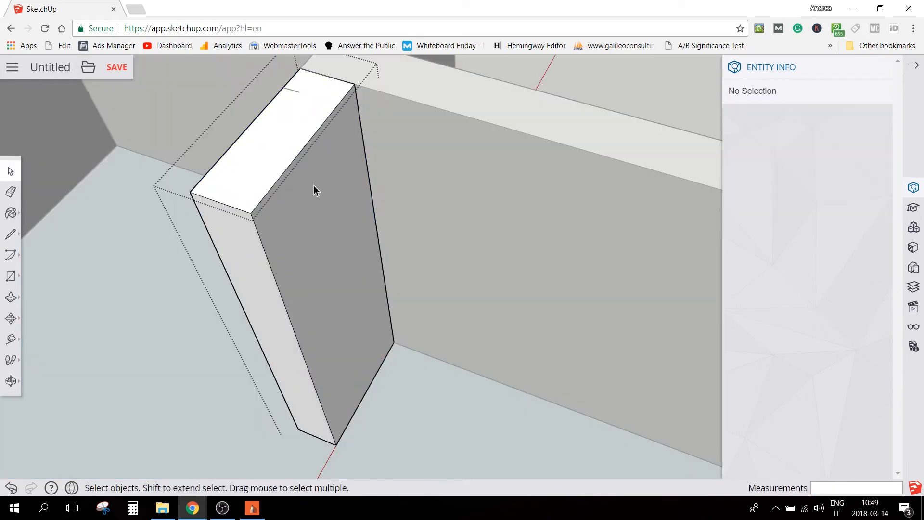
{"action": "key", "text": "p"}
{"action": "left_click", "coordinate": [313, 188]}
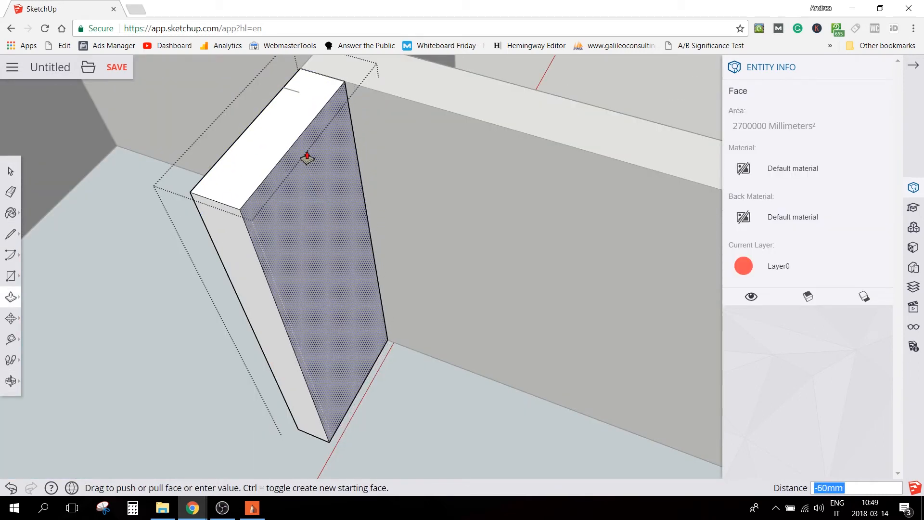
{"action": "left_click", "coordinate": [302, 93]}
{"action": "key", "text": "space"}
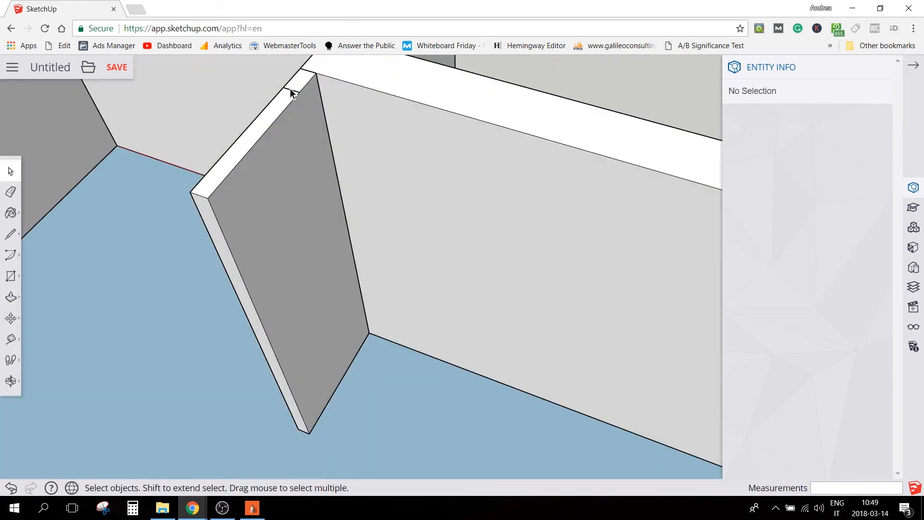
{"action": "left_click", "coordinate": [291, 90]}
Open the thin partition's group, Push/Pull its free end face to the long back wall, then close the group
{"action": "middle_click_drag", "start_coordinate": [297, 100], "coordinate": [443, 241]}
{"action": "scroll", "coordinate": [443, 241], "scroll_direction": "down", "scroll_amount": 3}
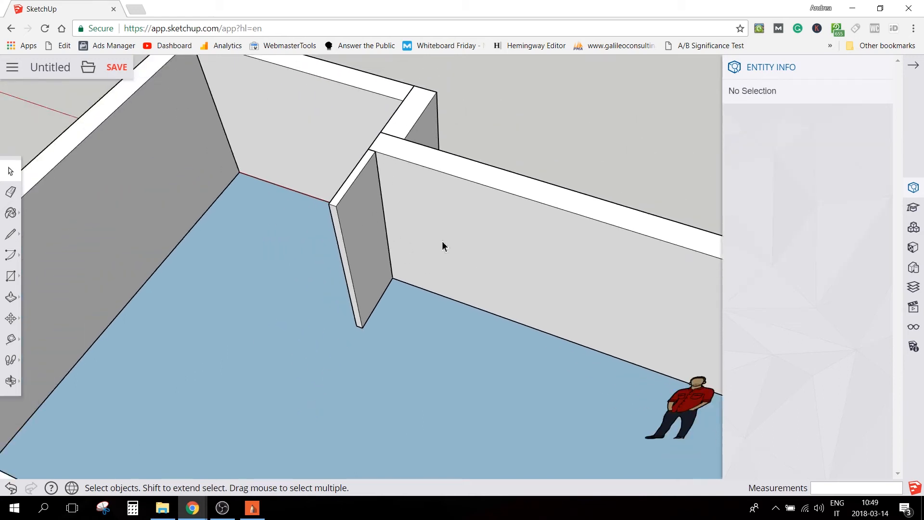
{"action": "double_click", "coordinate": [389, 245]}
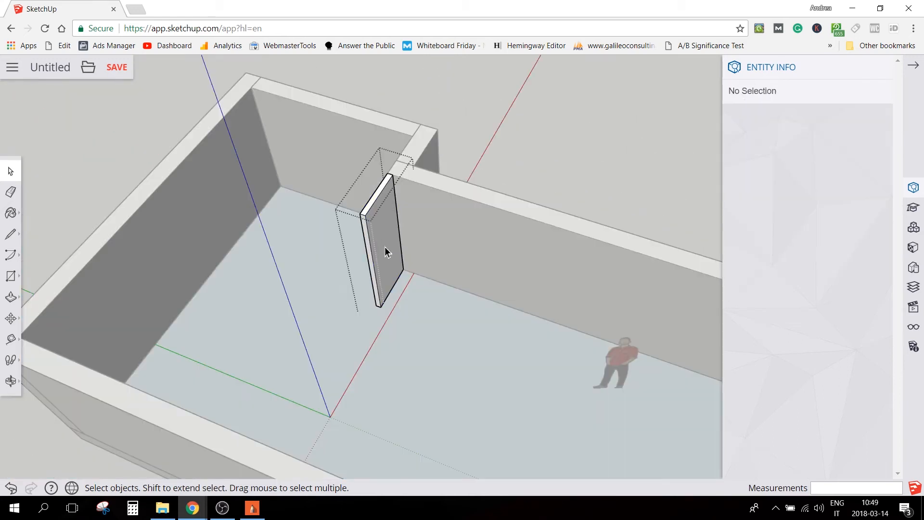
{"action": "key", "text": "p"}
{"action": "left_click", "coordinate": [365, 243]}
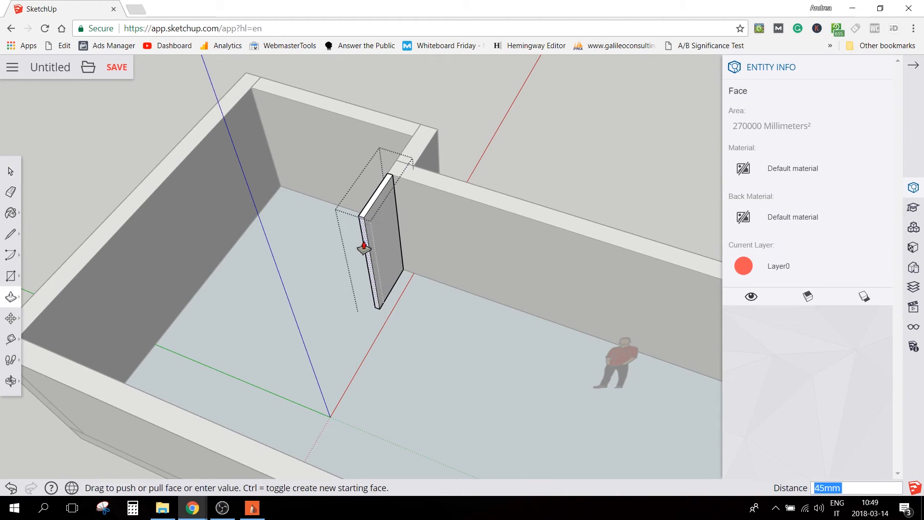
{"action": "left_click", "coordinate": [180, 422]}
{"action": "key", "text": "space"}
{"action": "left_click", "coordinate": [509, 176]}
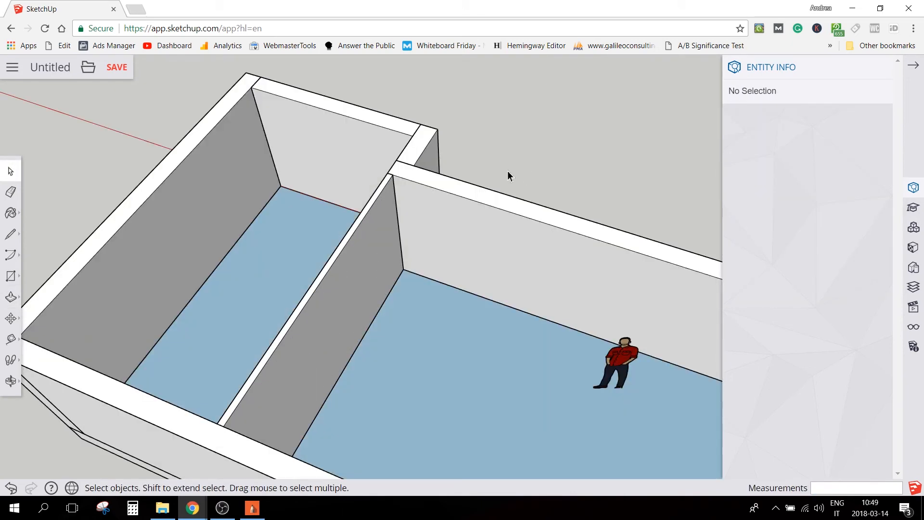
Copy the thin partition group and paste it at the opposite top inner corner of the recessed front wall
{"action": "left_click", "coordinate": [363, 244]}
{"action": "scroll", "coordinate": [274, 161], "scroll_direction": "down", "scroll_amount": 5}
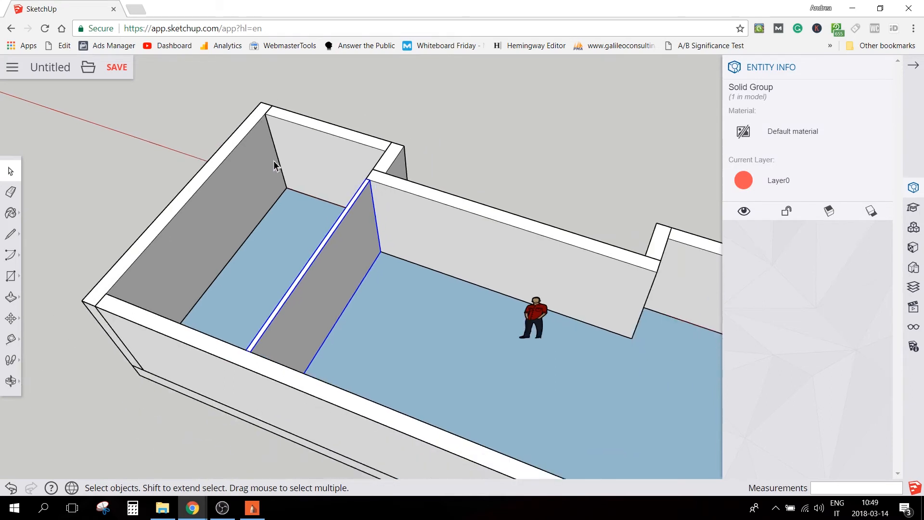
{"action": "key", "text": "ctrl+c"}
{"action": "key", "text": "ctrl+v"}
{"action": "left_click", "coordinate": [467, 155]}
{"action": "left_click", "coordinate": [467, 155]}
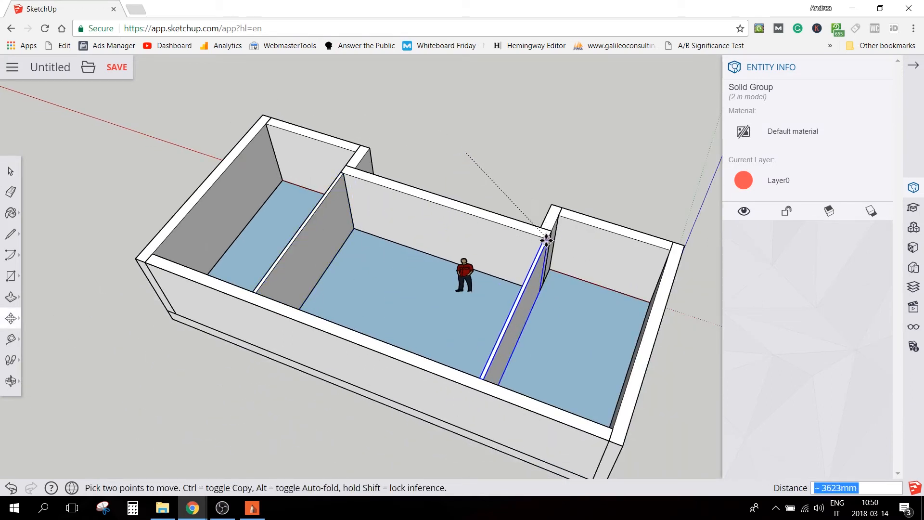
{"action": "scroll", "coordinate": [563, 255], "scroll_direction": "up", "scroll_amount": 2}
{"action": "middle_click_drag", "start_coordinate": [583, 281], "coordinate": [60, 212]}
{"action": "scroll", "coordinate": [332, 265], "scroll_direction": "down", "scroll_amount": 5}
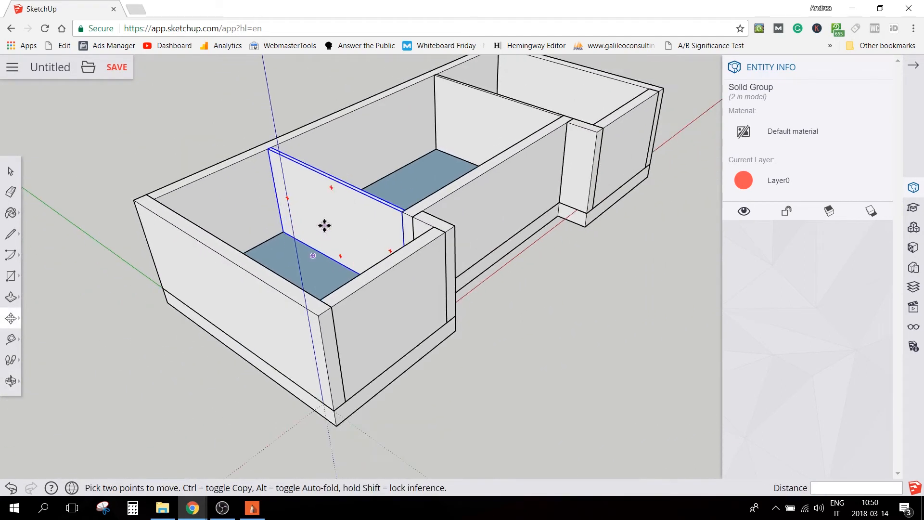
{"action": "key", "text": "space"}
{"action": "middle_click_drag", "start_coordinate": [658, 320], "coordinate": [313, 380]}
{"action": "left_click", "coordinate": [369, 401]}
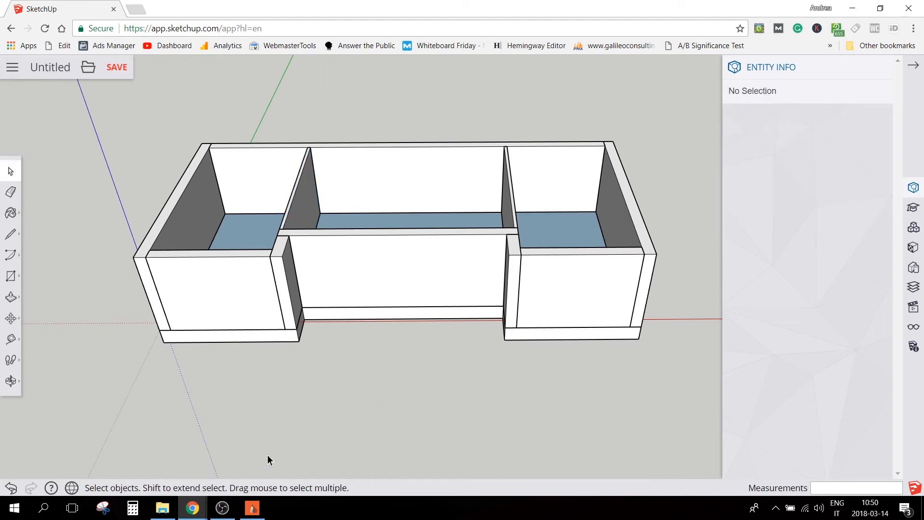
Check the front opening on the floor plan in SketchBook, return to SketchUp and open the recessed front wall's group
{"action": "left_click", "coordinate": [251, 509]}
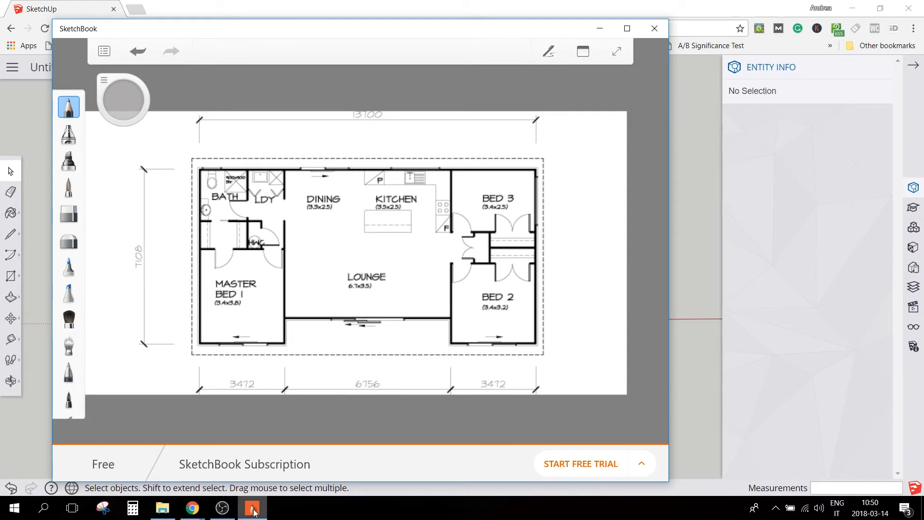
{"action": "left_click", "coordinate": [698, 340]}
{"action": "scroll", "coordinate": [389, 301], "scroll_direction": "up", "scroll_amount": 5}
{"action": "key", "text": "l"}
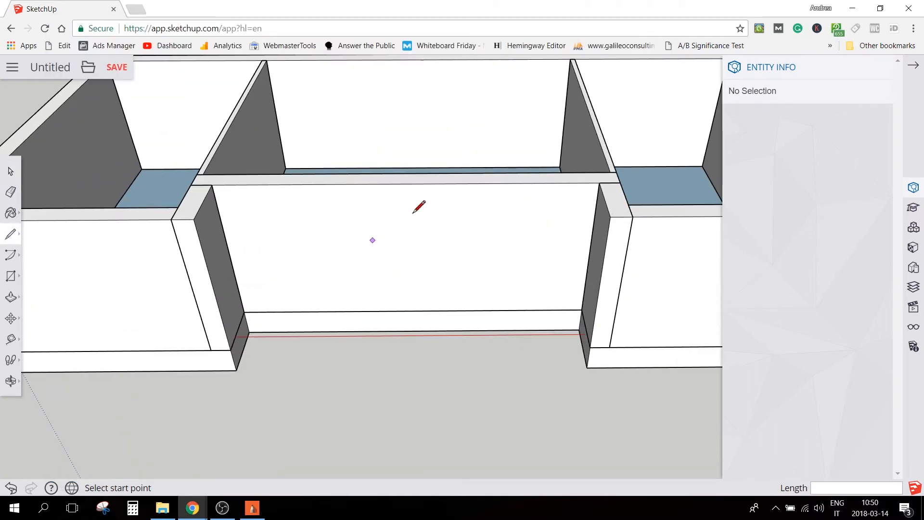
{"action": "key", "text": "space"}
{"action": "left_click", "coordinate": [412, 259]}
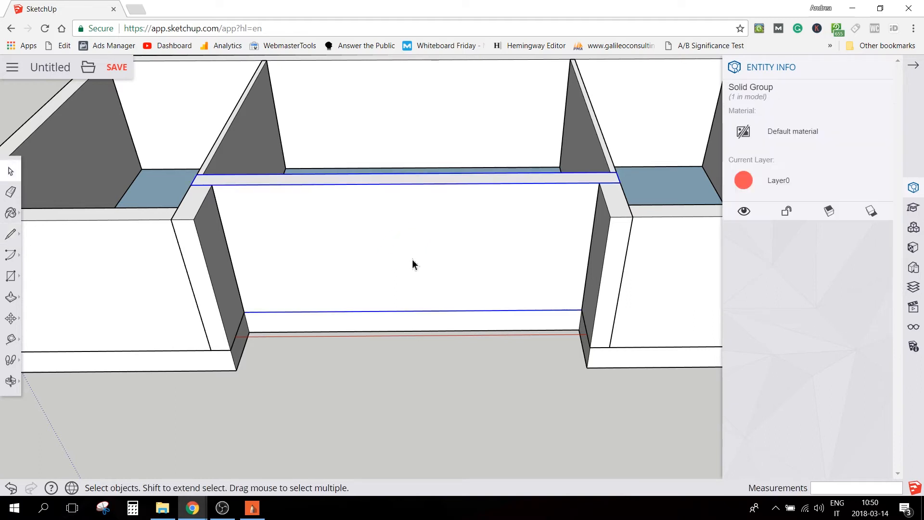
{"action": "double_click", "coordinate": [410, 260]}
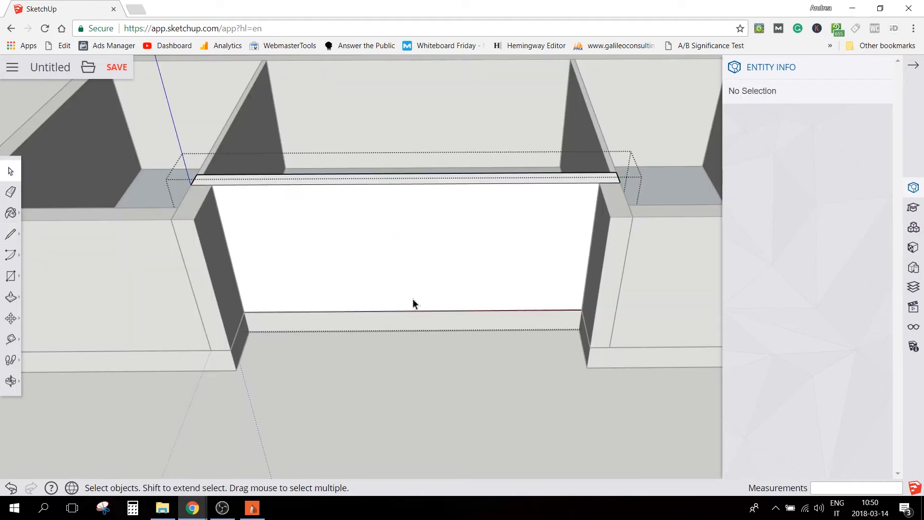
Outline a 3000 mm wide, 2100 mm high opening on the wall's outer face, starting 1500 mm from its bottom edge's midpoint
{"action": "key", "text": "l"}
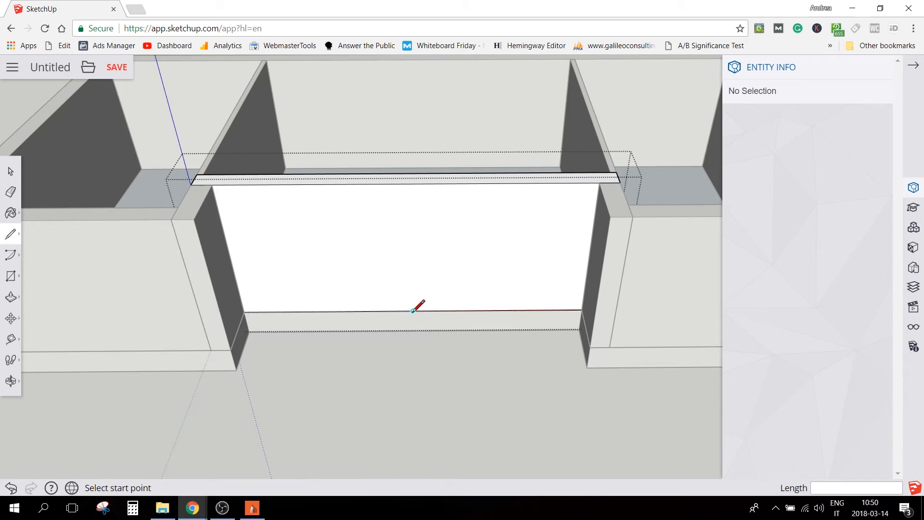
{"action": "left_click", "coordinate": [413, 311]}
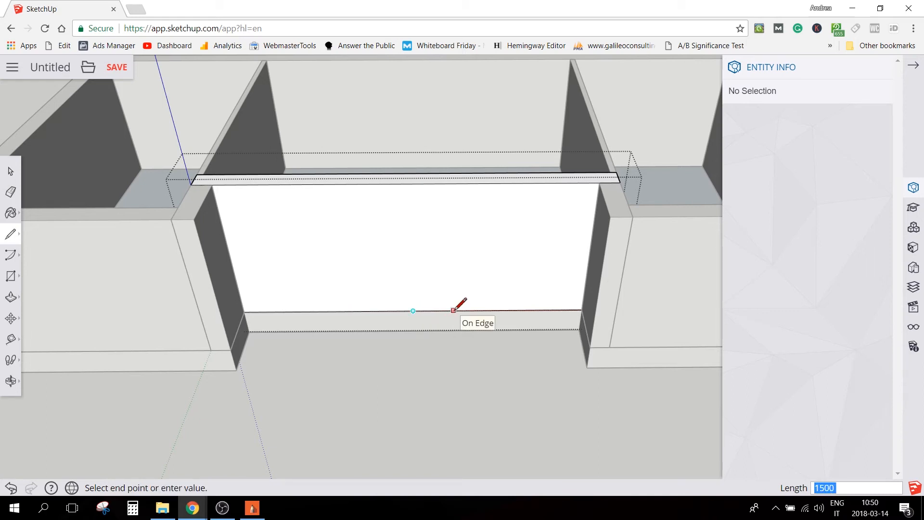
{"action": "left_click", "coordinate": [495, 311]}
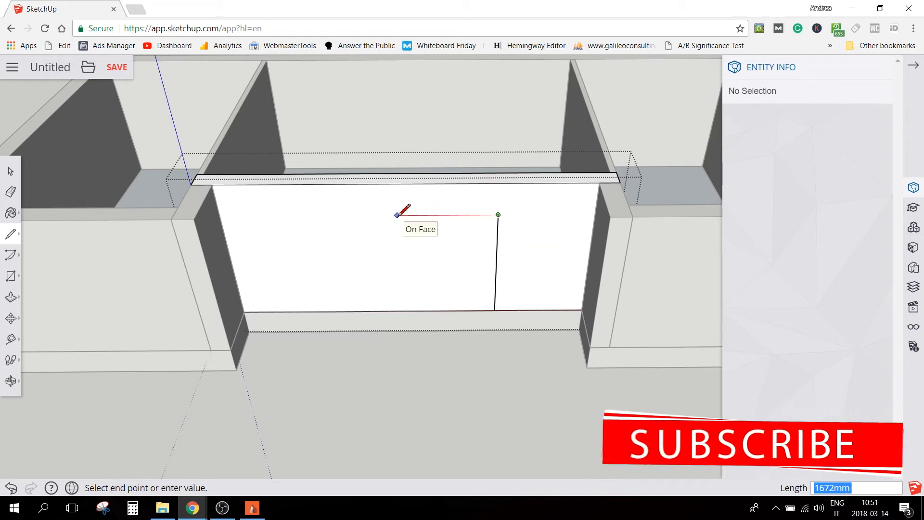
{"action": "type", "text": "3000"}
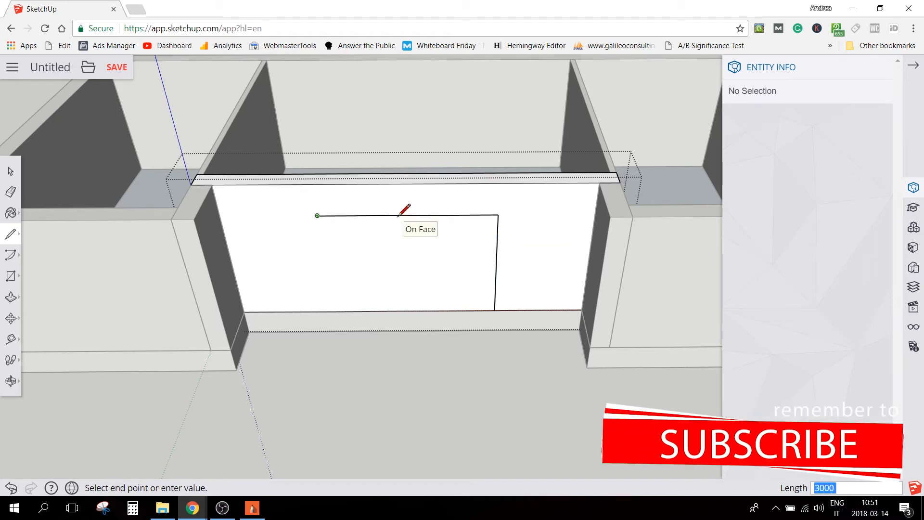
{"action": "left_click", "coordinate": [328, 312]}
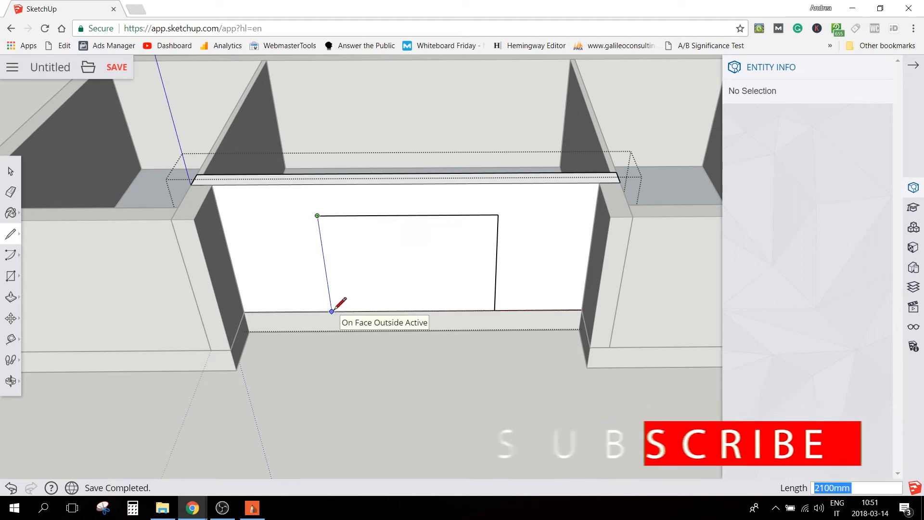
{"action": "left_click", "coordinate": [332, 311]}
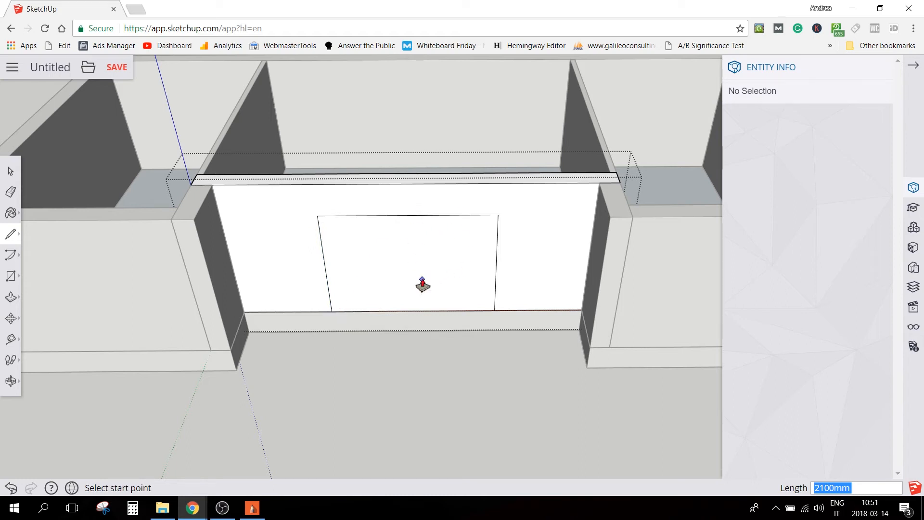
Push/Pull the outlined face through the wall's thickness to cut the door opening, and close the group
{"action": "key", "text": "p"}
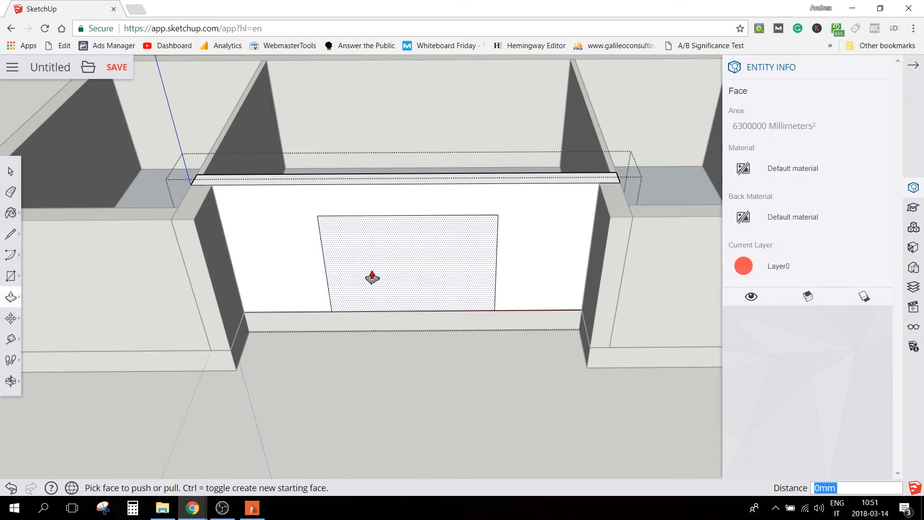
{"action": "left_click", "coordinate": [370, 284]}
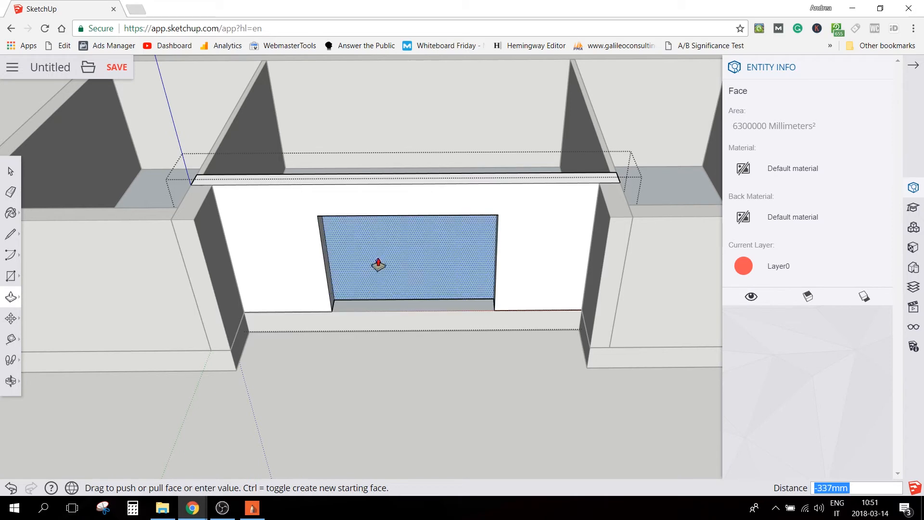
{"action": "left_click", "coordinate": [402, 240]}
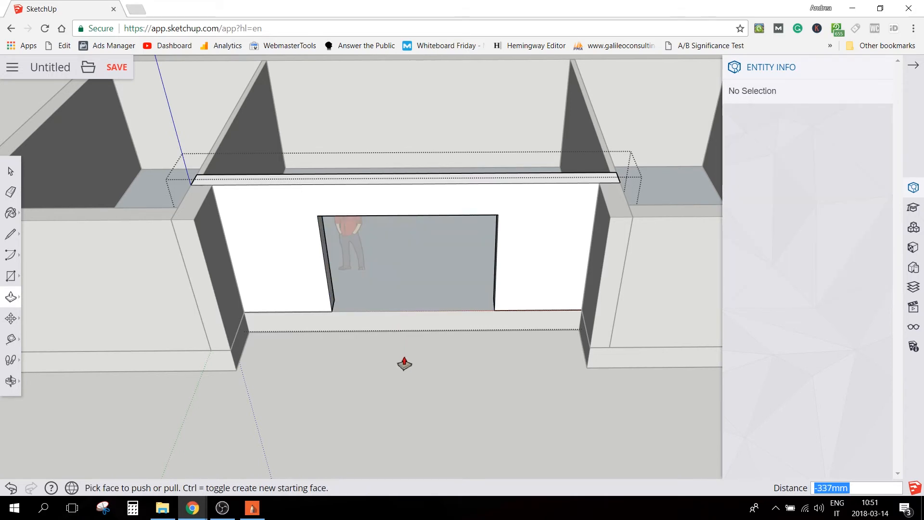
{"action": "key", "text": "space"}
{"action": "key", "text": "o"}
{"action": "left_click_drag", "start_coordinate": [402, 388], "coordinate": [220, 367]}
{"action": "key", "text": "space"}
{"action": "scroll", "coordinate": [379, 301], "scroll_direction": "down", "scroll_amount": 4}
{"action": "key", "text": "o"}
{"action": "left_click_drag", "start_coordinate": [379, 301], "coordinate": [369, 335]}
{"action": "middle_click_drag", "start_coordinate": [368, 335], "coordinate": [596, 211], "text": "shift"}
{"action": "scroll", "coordinate": [464, 225], "scroll_direction": "down", "scroll_amount": 4}
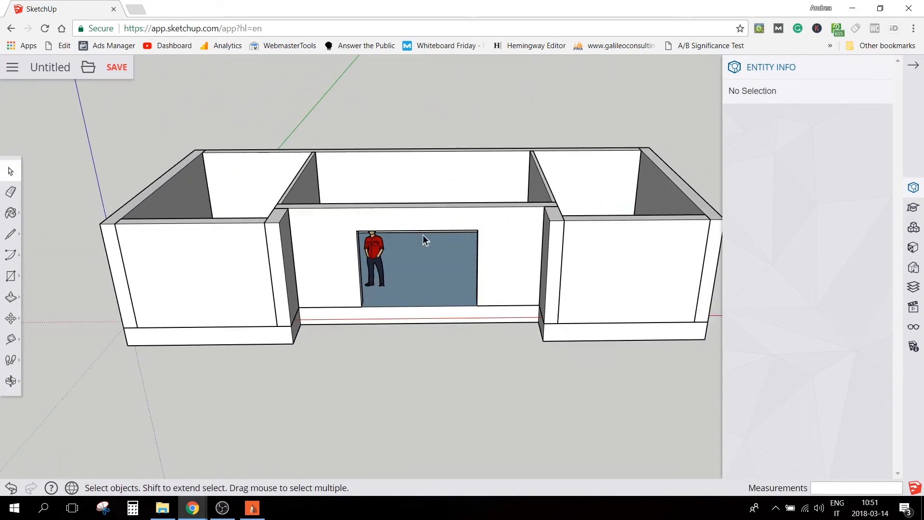
Draw a vertical line upward from the front outer top corner of the house's end wall
{"action": "left_click", "coordinate": [252, 510]}
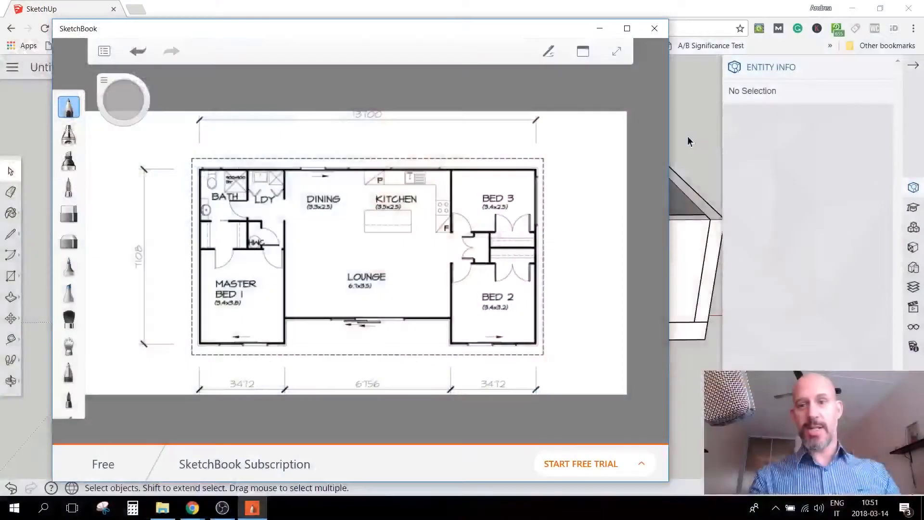
{"action": "left_click", "coordinate": [688, 141]}
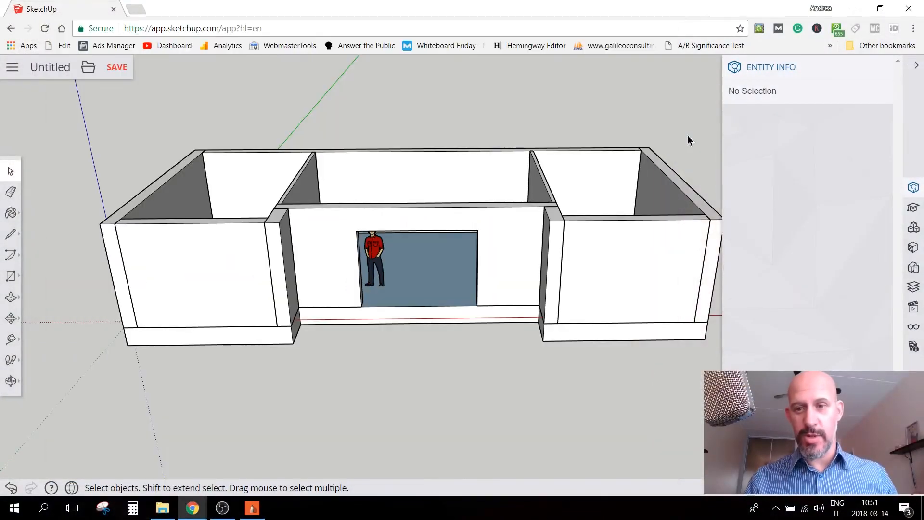
{"action": "key", "text": "o"}
{"action": "left_click_drag", "start_coordinate": [564, 226], "coordinate": [149, 160]}
{"action": "key", "text": "space"}
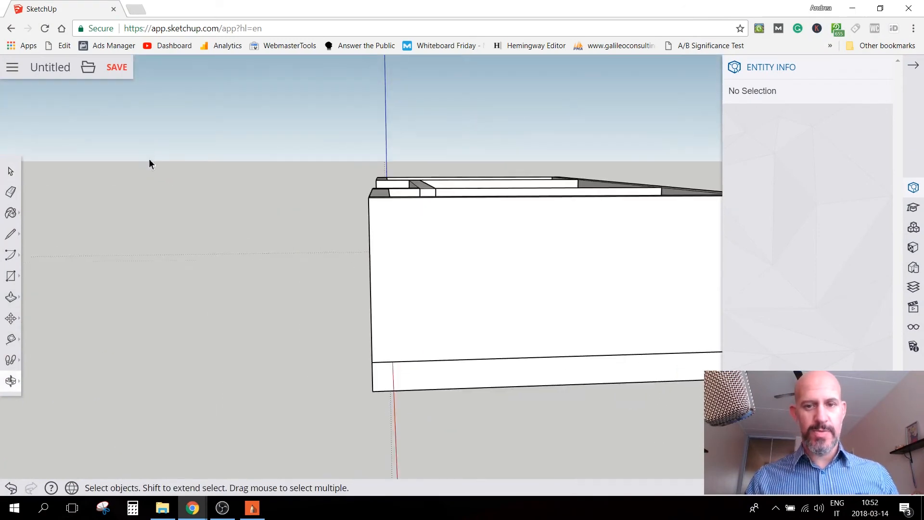
{"action": "middle_click_drag", "start_coordinate": [239, 230], "coordinate": [442, 246]}
{"action": "scroll", "coordinate": [446, 250], "scroll_direction": "up", "scroll_amount": 1}
{"action": "key", "text": "l"}
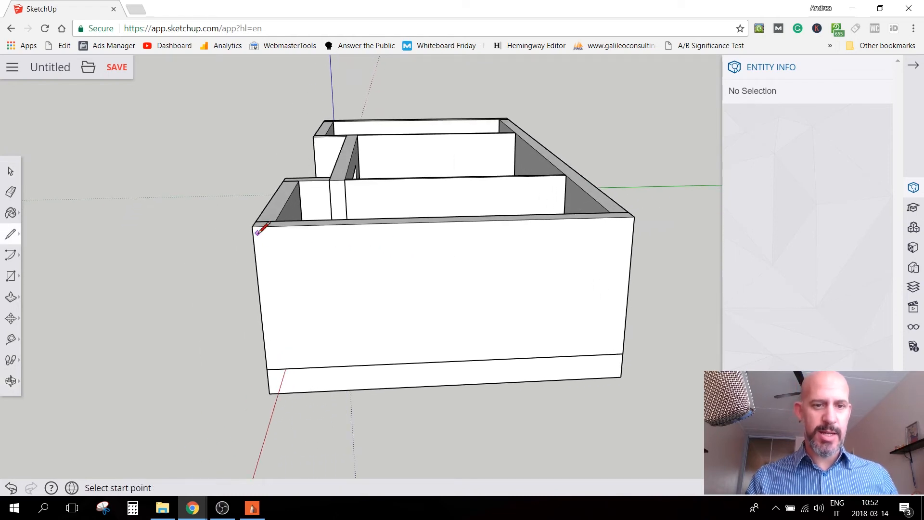
{"action": "scroll", "coordinate": [262, 212], "scroll_direction": "up", "scroll_amount": 2}
{"action": "left_click", "coordinate": [249, 237]}
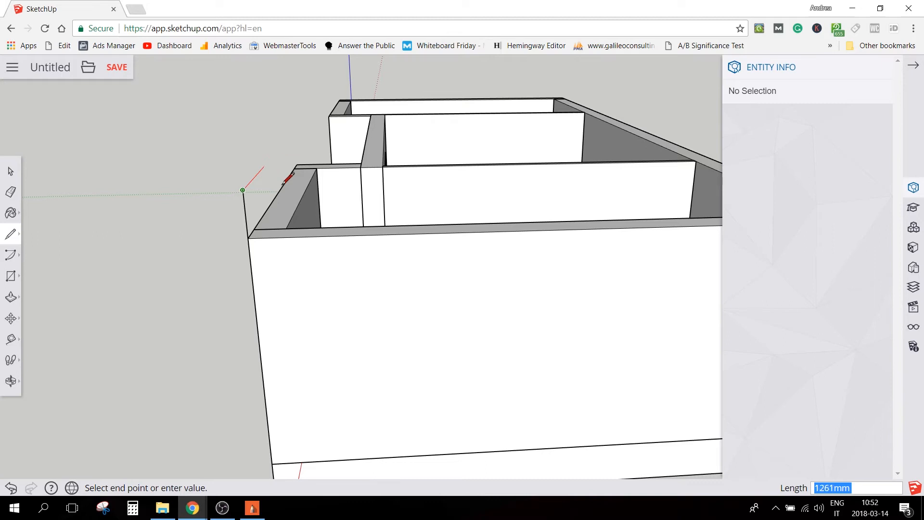
Complete a rectangle above the wing's front wall, running along the red axis, down to the wall's other top corner and back
{"action": "key", "text": "o"}
{"action": "left_click_drag", "start_coordinate": [285, 188], "coordinate": [506, 180]}
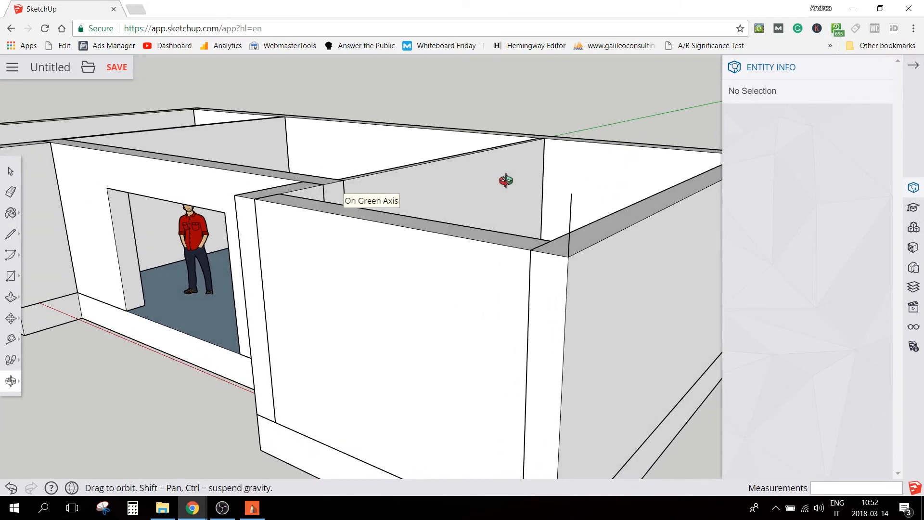
{"action": "scroll", "coordinate": [506, 180], "scroll_direction": "up", "scroll_amount": 1}
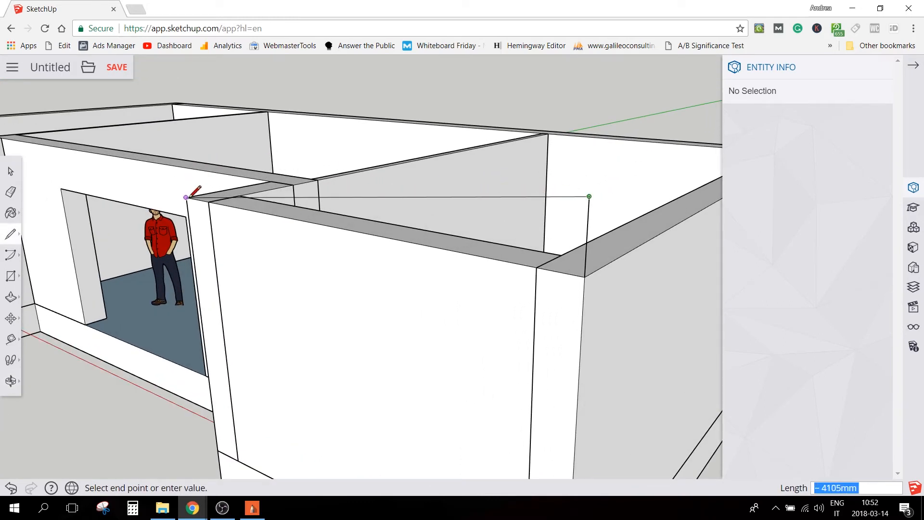
{"action": "left_click", "coordinate": [179, 143]}
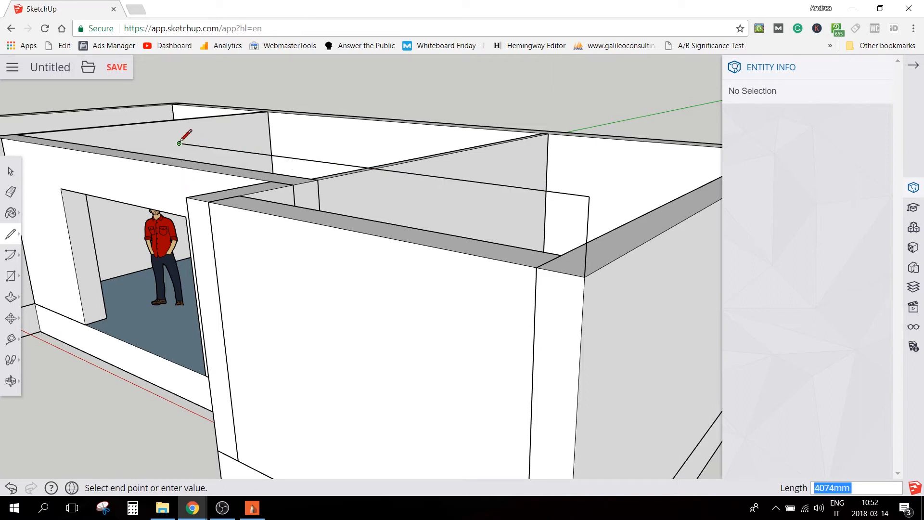
{"action": "left_click", "coordinate": [186, 197]}
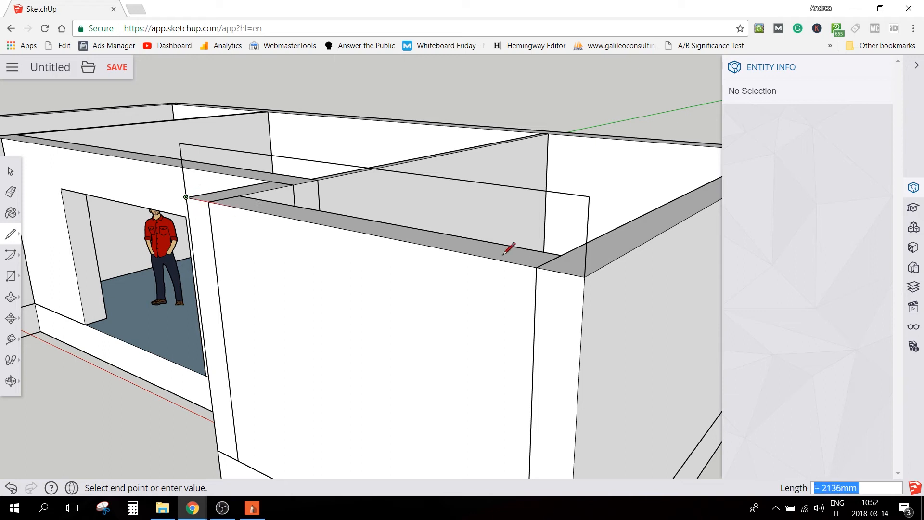
{"action": "left_click", "coordinate": [585, 277]}
{"action": "key", "text": "space"}
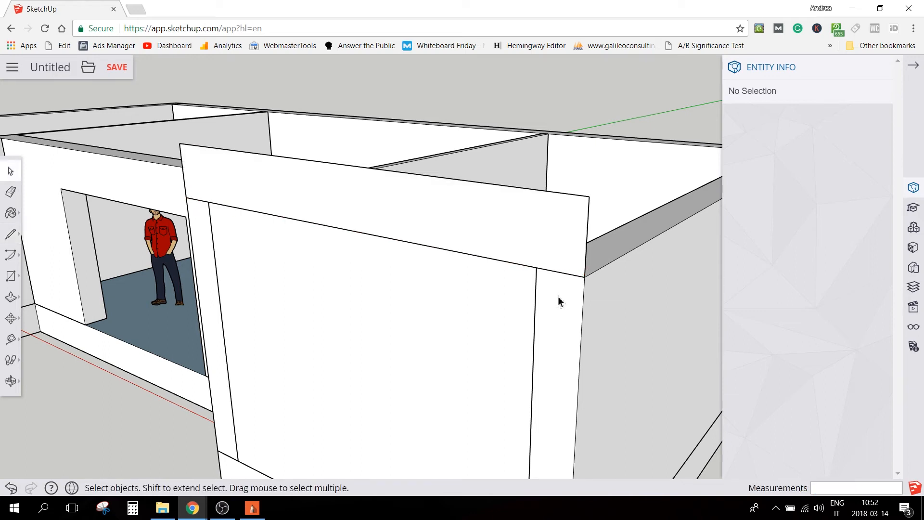
Select the new rectangular face with its edges above the wing's front wall and make it a group
{"action": "scroll", "coordinate": [560, 302], "scroll_direction": "down", "scroll_amount": 1}
{"action": "scroll", "coordinate": [237, 354], "scroll_direction": "up", "scroll_amount": 2}
{"action": "mouse_move", "coordinate": [237, 353]}
{"action": "middle_mouse_down"}
{"action": "mouse_move", "coordinate": [361, 334]}
{"action": "mouse_move", "coordinate": [182, 316]}
{"action": "mouse_move", "coordinate": [157, 341]}
{"action": "middle_mouse_up"}
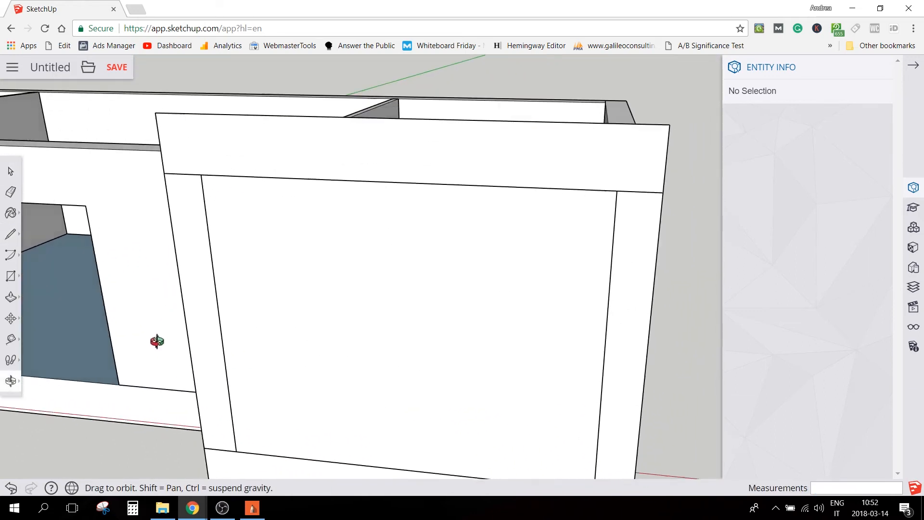
{"action": "scroll", "coordinate": [237, 351], "scroll_direction": "down", "scroll_amount": 5}
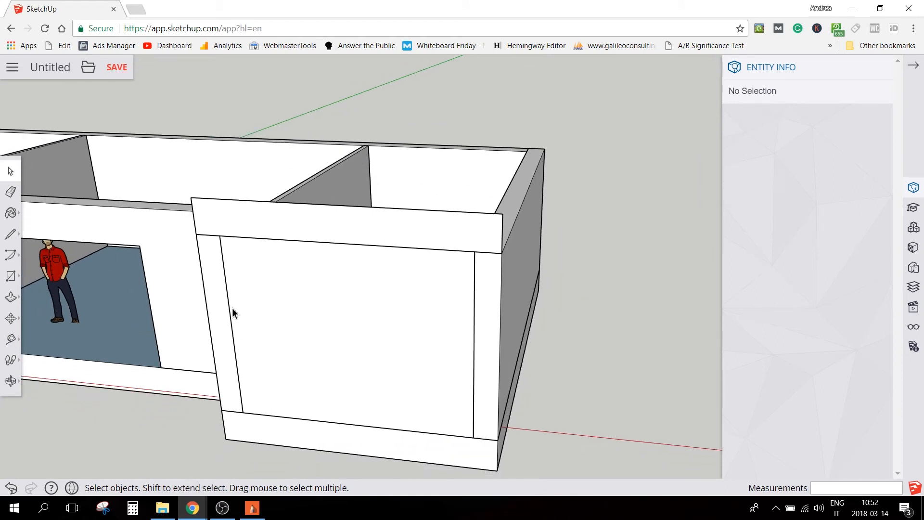
{"action": "left_click_drag", "start_coordinate": [154, 172], "coordinate": [537, 282]}
{"action": "right_click", "coordinate": [409, 227]}
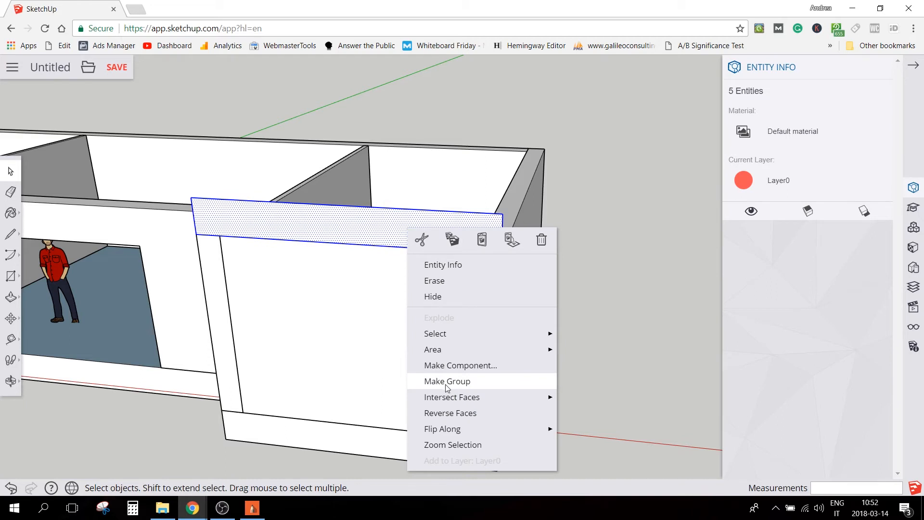
{"action": "left_click", "coordinate": [447, 381]}
Open the rectangle's group, Push/Pull its face to the end wall's back top corner, and close the group
{"action": "middle_click_drag", "start_coordinate": [428, 237], "coordinate": [88, 278]}
{"action": "scroll", "coordinate": [275, 227], "scroll_direction": "down", "scroll_amount": 3}
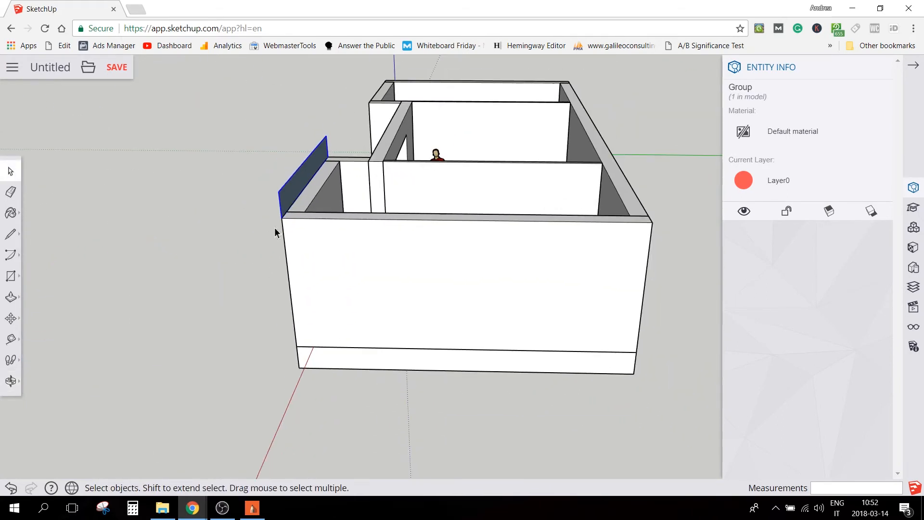
{"action": "double_click", "coordinate": [299, 187]}
{"action": "key", "text": "p"}
{"action": "left_click_drag", "start_coordinate": [301, 187], "coordinate": [652, 230]}
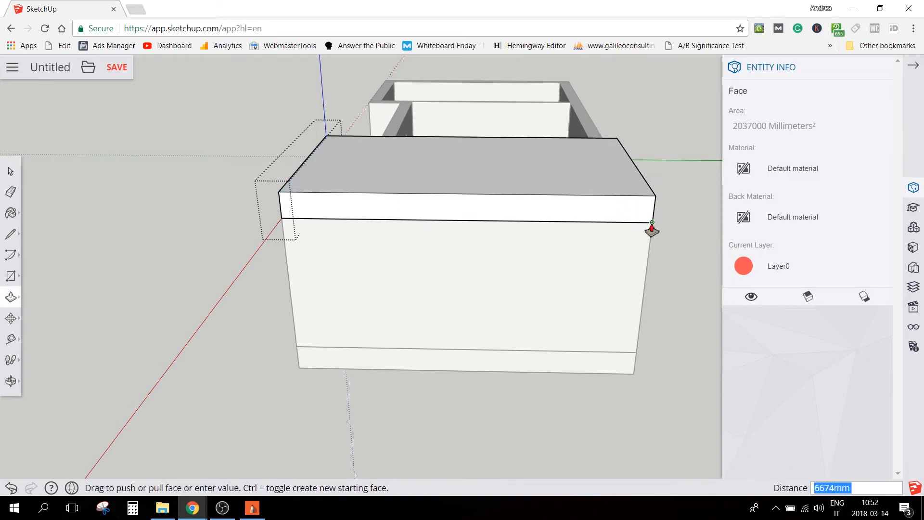
{"action": "left_click", "coordinate": [652, 224]}
{"action": "key", "text": "space"}
{"action": "left_click", "coordinate": [677, 261]}
Rotate a copy of the slab group upward about its lower corner at the end wall's front top corner, tilting it as the roof pitch
{"action": "scroll", "coordinate": [538, 270], "scroll_direction": "down", "scroll_amount": 1}
{"action": "middle_click_drag", "start_coordinate": [313, 249], "coordinate": [296, 165]}
{"action": "scroll", "coordinate": [359, 166], "scroll_direction": "up", "scroll_amount": 2}
{"action": "left_click", "coordinate": [277, 156]}
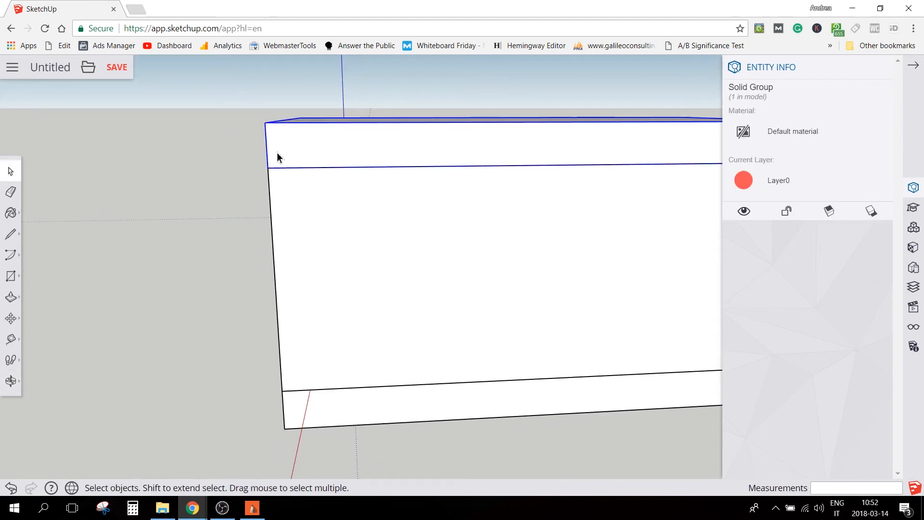
{"action": "left_click", "coordinate": [13, 323]}
{"action": "left_click", "coordinate": [49, 321]}
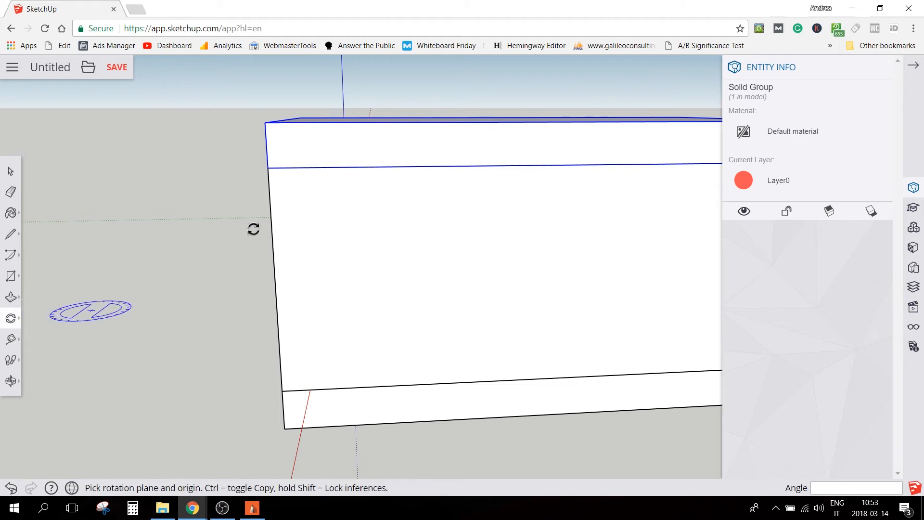
{"action": "left_click_drag", "start_coordinate": [270, 167], "coordinate": [284, 173]}
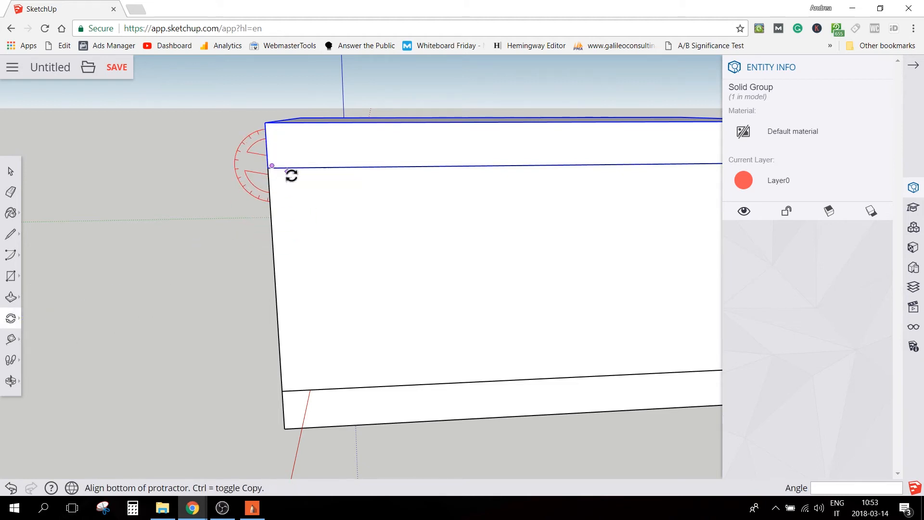
{"action": "key", "text": "Escape"}
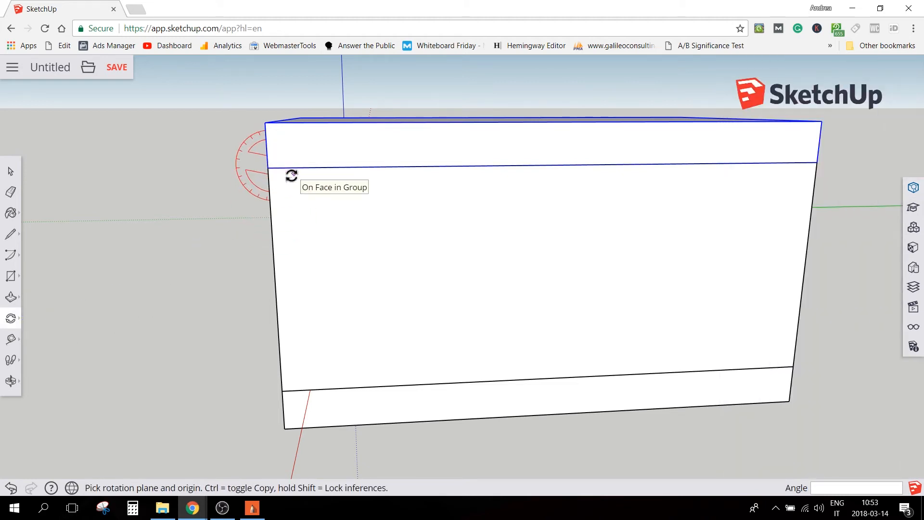
{"action": "left_click", "coordinate": [268, 168]}
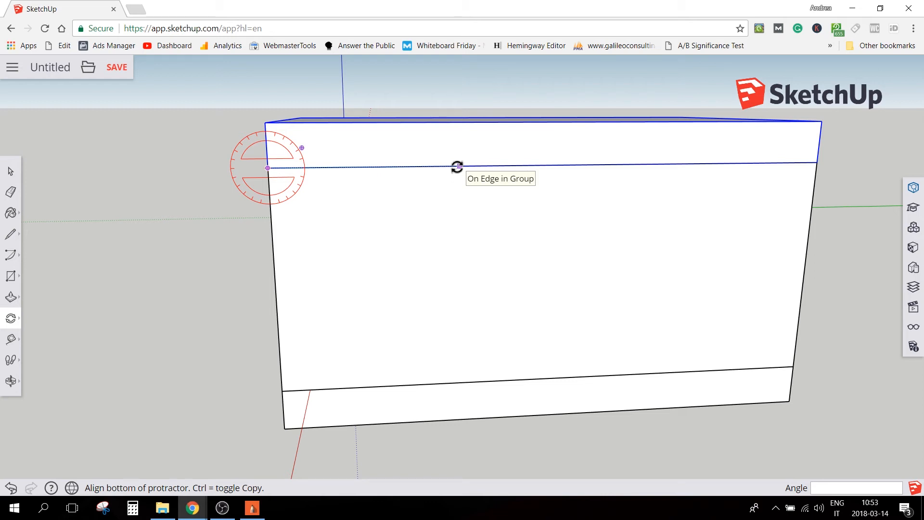
{"action": "left_click", "coordinate": [457, 167]}
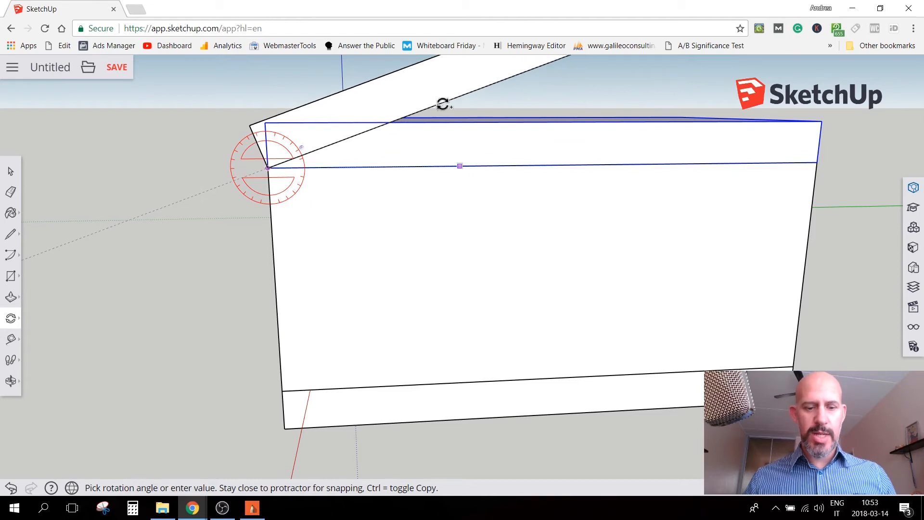
{"action": "left_click", "coordinate": [443, 103]}
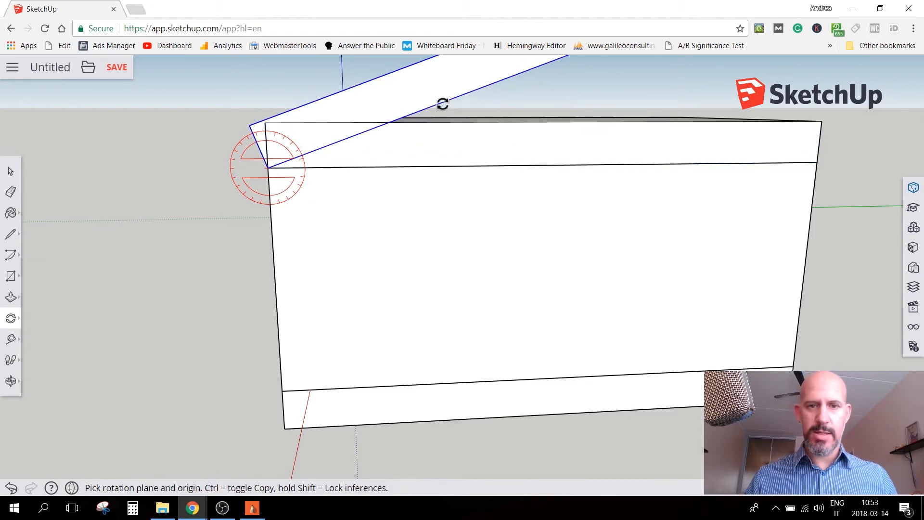
Delete the original flat slab that remains on top of the wing's walls
{"action": "middle_click_drag", "start_coordinate": [223, 251], "coordinate": [262, 358]}
{"action": "scroll", "coordinate": [261, 358], "scroll_direction": "down", "scroll_amount": 3}
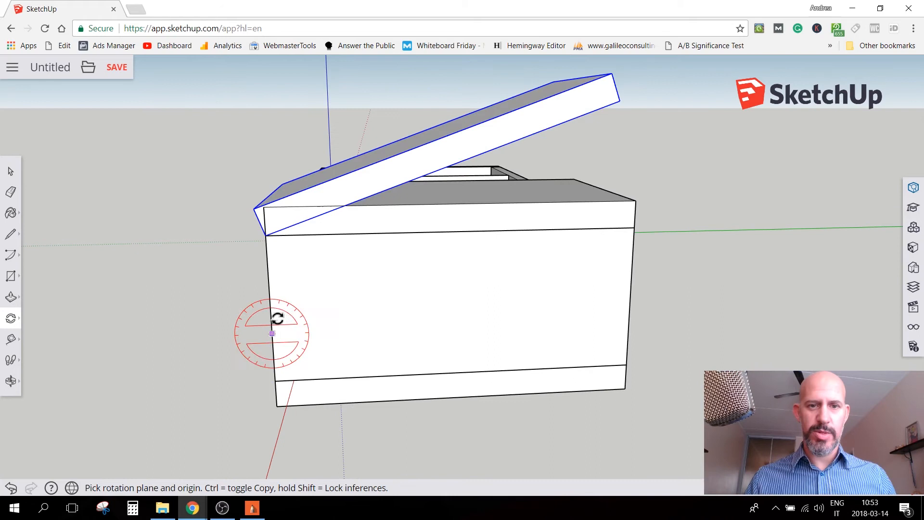
{"action": "middle_click_drag", "start_coordinate": [365, 252], "coordinate": [336, 307]}
{"action": "key", "text": "space"}
{"action": "left_click", "coordinate": [434, 247]}
{"action": "key", "text": "Delete"}
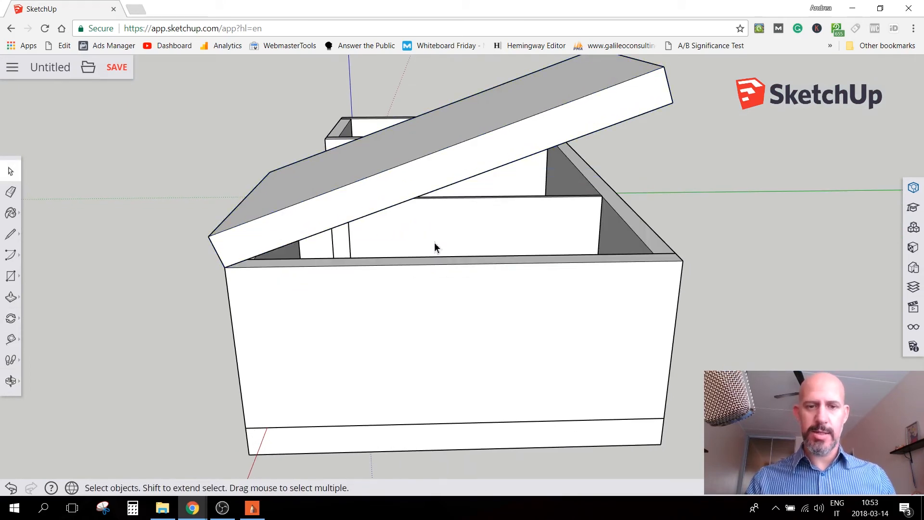
Open the tilted slab's group, Push/Pull its lower end face outward past the wing's front wall as an eave overhang, and close the group
{"action": "middle_click_drag", "start_coordinate": [365, 256], "coordinate": [530, 356]}
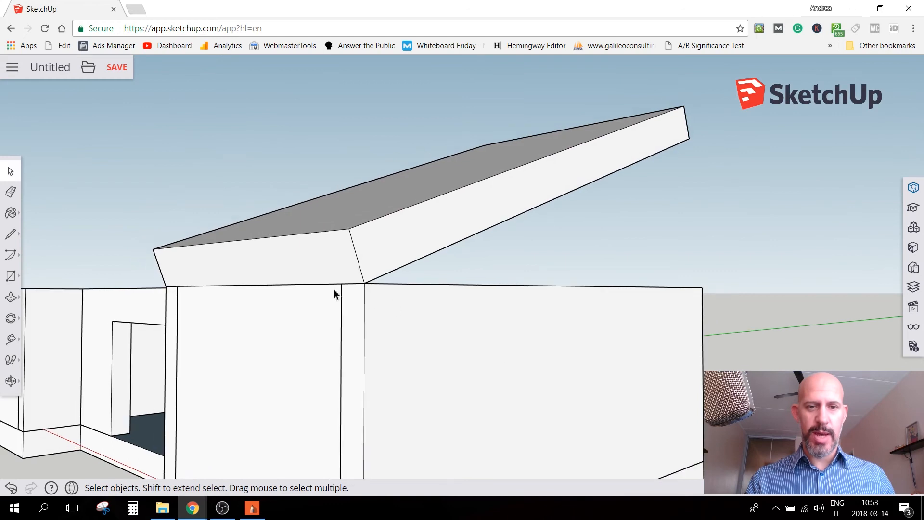
{"action": "scroll", "coordinate": [279, 280], "scroll_direction": "down", "scroll_amount": 2}
{"action": "key", "text": "space"}
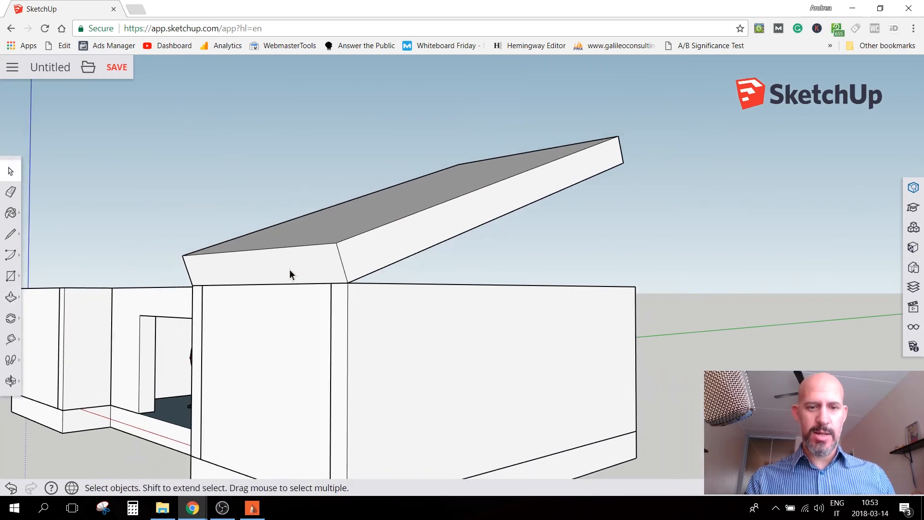
{"action": "double_click", "coordinate": [291, 270]}
{"action": "key", "text": "p"}
{"action": "left_click", "coordinate": [286, 277]}
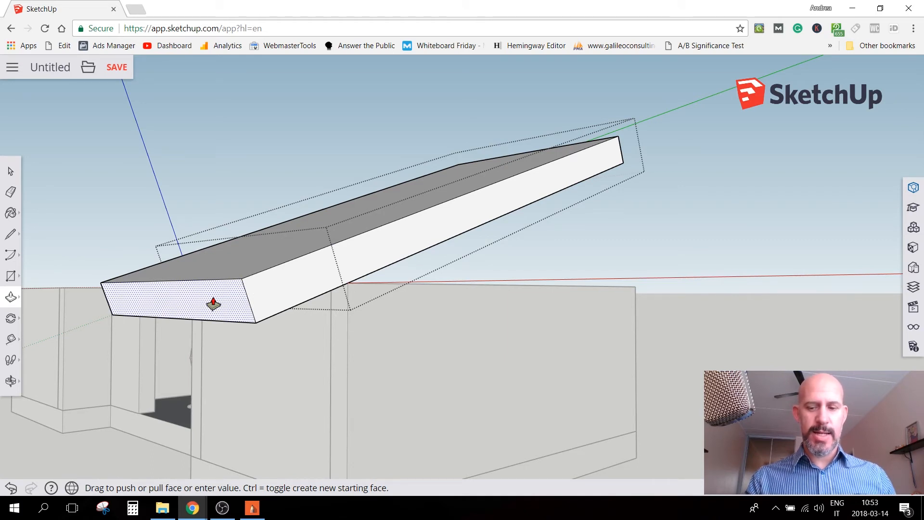
{"action": "left_click", "coordinate": [213, 304]}
{"action": "key", "text": "space"}
{"action": "left_click", "coordinate": [73, 443]}
{"action": "scroll", "coordinate": [170, 368], "scroll_direction": "down", "scroll_amount": 1}
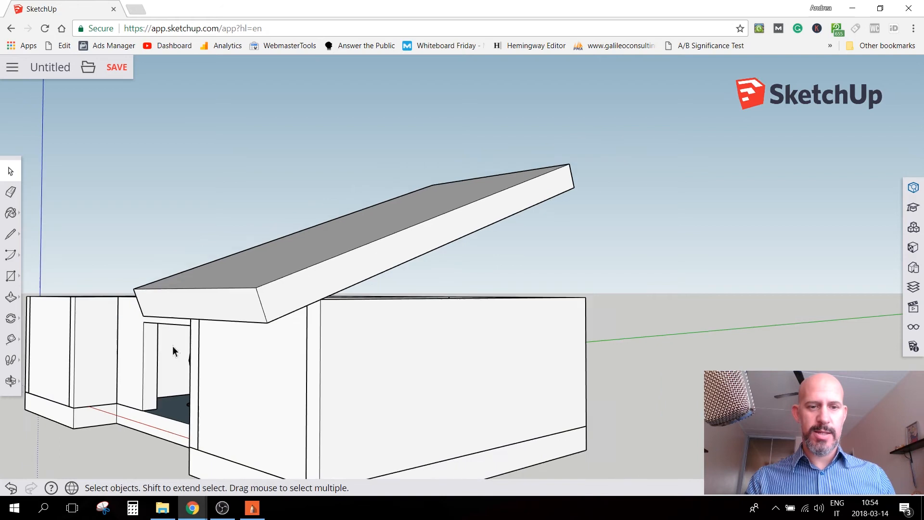
Inside the slab's group, draw a vertical line up from the wall's top corner and a line parallel to the slope to the slab's lower end
{"action": "scroll", "coordinate": [173, 351], "scroll_direction": "down", "scroll_amount": 2}
{"action": "middle_click_drag", "start_coordinate": [295, 352], "coordinate": [118, 273]}
{"action": "scroll", "coordinate": [245, 288], "scroll_direction": "up", "scroll_amount": 5}
{"action": "double_click", "coordinate": [166, 251]}
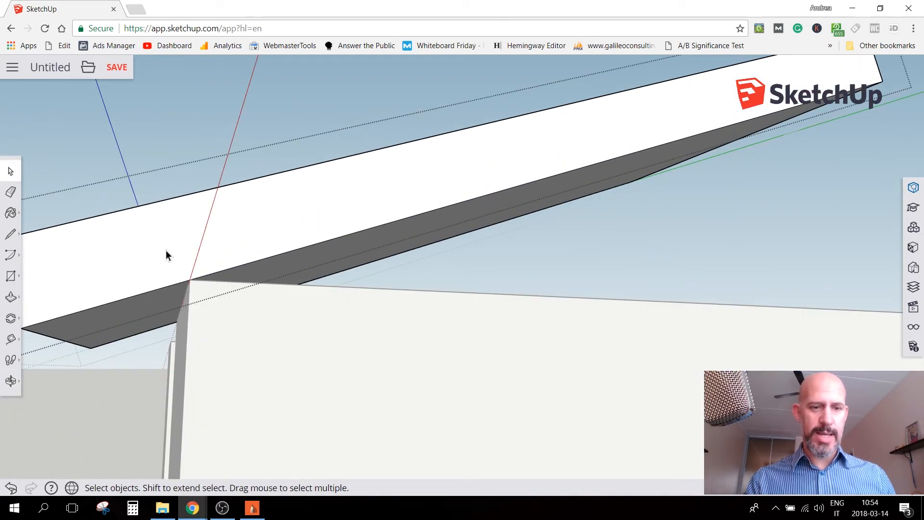
{"action": "key", "text": "l"}
{"action": "left_click", "coordinate": [189, 279]}
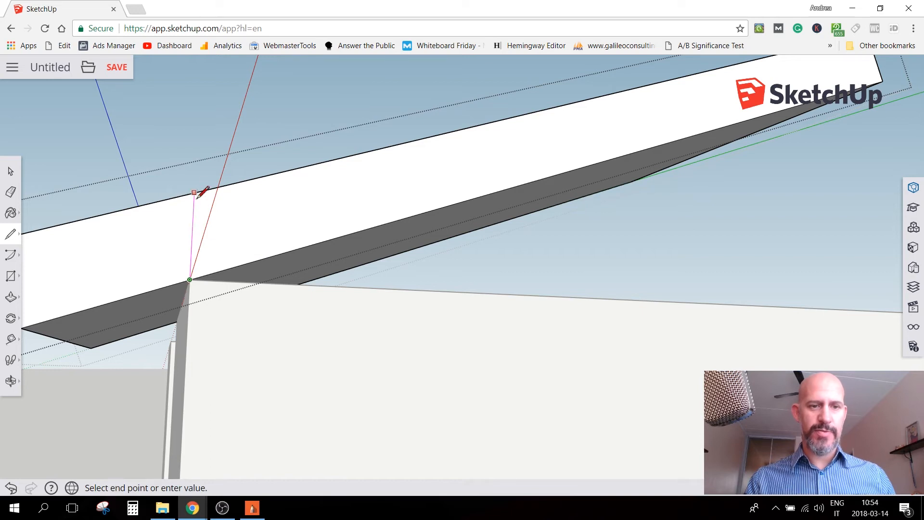
{"action": "left_click", "coordinate": [193, 230]}
{"action": "middle_click_drag", "start_coordinate": [178, 231], "coordinate": [159, 236]}
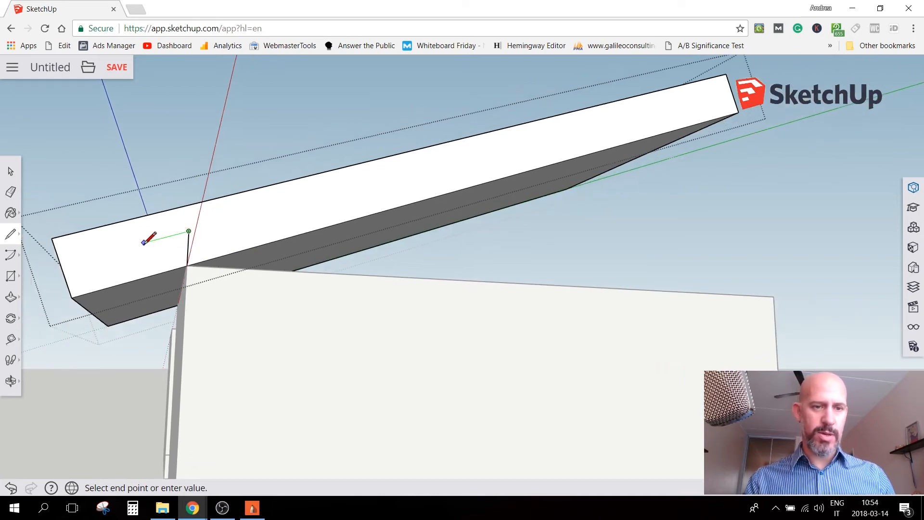
{"action": "left_click", "coordinate": [64, 263]}
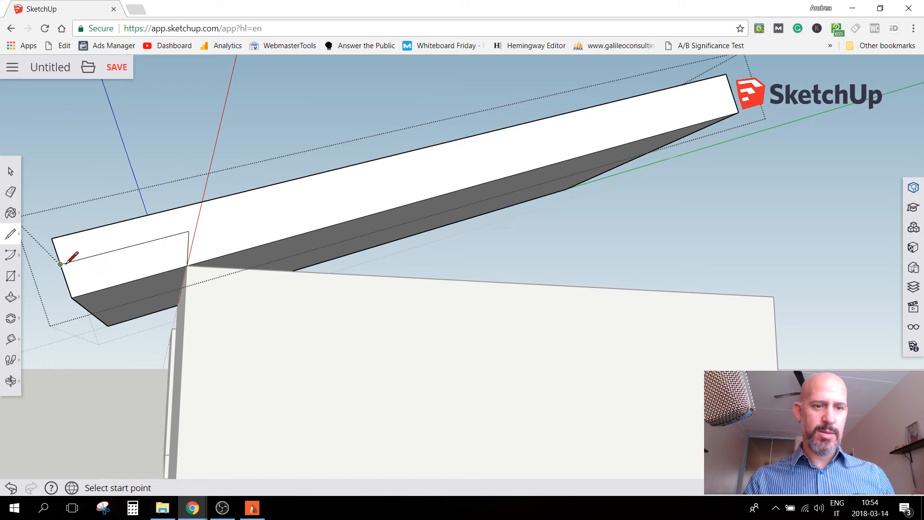
Push/Pull the outlined lower part of the overhang along the slab's full length to cut it away
{"action": "key", "text": "p"}
{"action": "left_click_drag", "start_coordinate": [87, 285], "coordinate": [108, 332]}
{"action": "key", "text": "space"}
{"action": "middle_click_drag", "start_coordinate": [129, 369], "coordinate": [67, 386]}
{"action": "scroll", "coordinate": [239, 244], "scroll_direction": "up", "scroll_amount": 4}
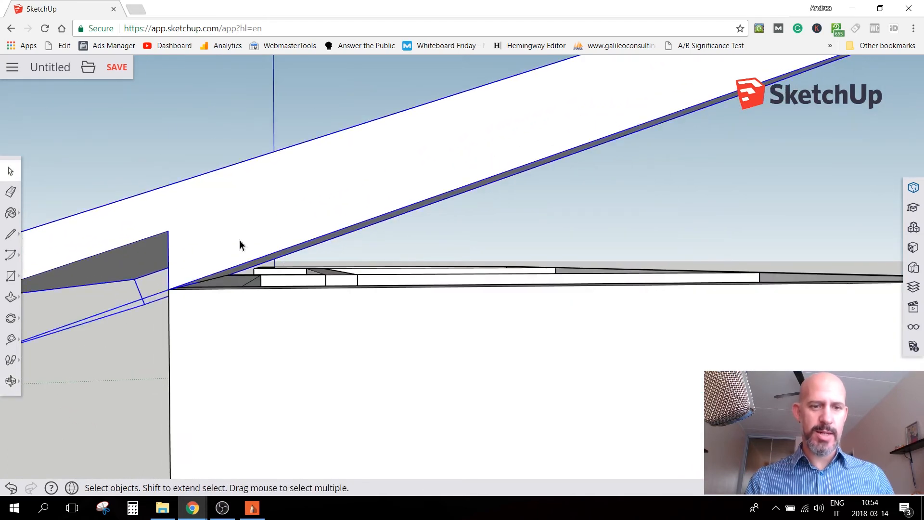
In the slab's group, draw lines from the inner wall corner to the outer edge, up to the slab's underside and across to the cut's vertical edge
{"action": "scroll", "coordinate": [231, 268], "scroll_direction": "up", "scroll_amount": 1}
{"action": "key", "text": "l"}
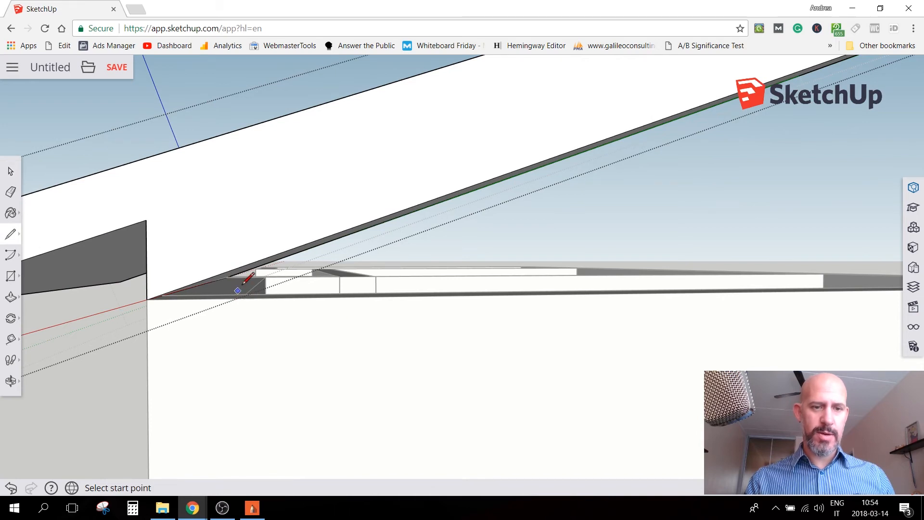
{"action": "mouse_move", "coordinate": [247, 265]}
{"action": "middle_mouse_down"}
{"action": "mouse_move", "coordinate": [227, 295]}
{"action": "mouse_move", "coordinate": [197, 303]}
{"action": "mouse_move", "coordinate": [236, 297]}
{"action": "middle_mouse_up"}
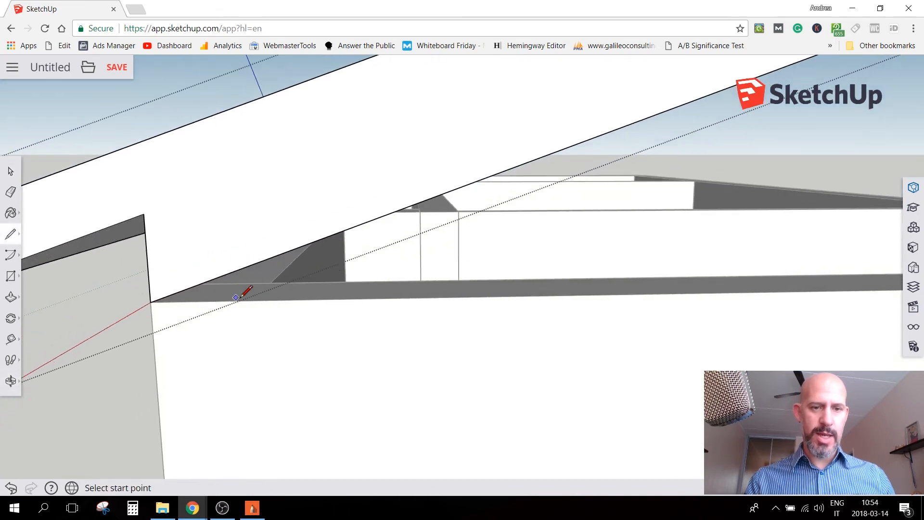
{"action": "left_click", "coordinate": [270, 284]}
{"action": "left_click", "coordinate": [251, 301]}
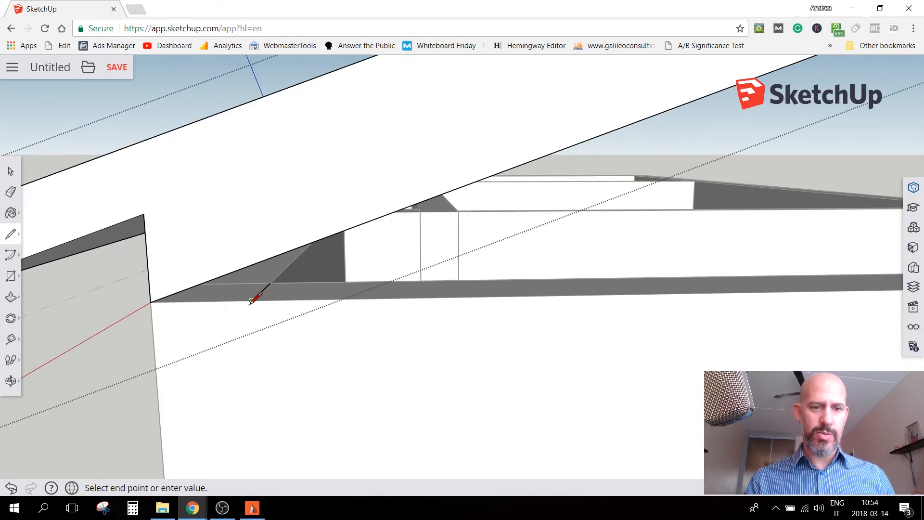
{"action": "left_click", "coordinate": [250, 265]}
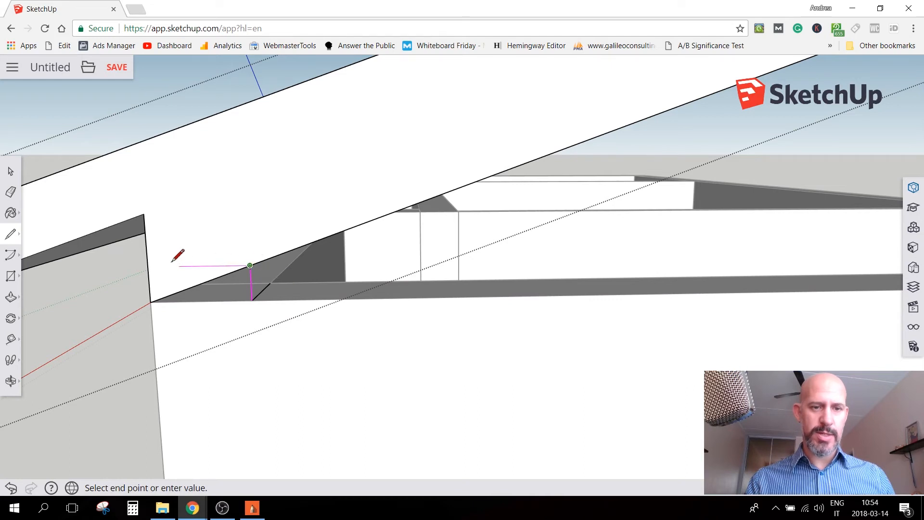
{"action": "left_click", "coordinate": [148, 266]}
{"action": "middle_click_drag", "start_coordinate": [149, 273], "coordinate": [312, 233]}
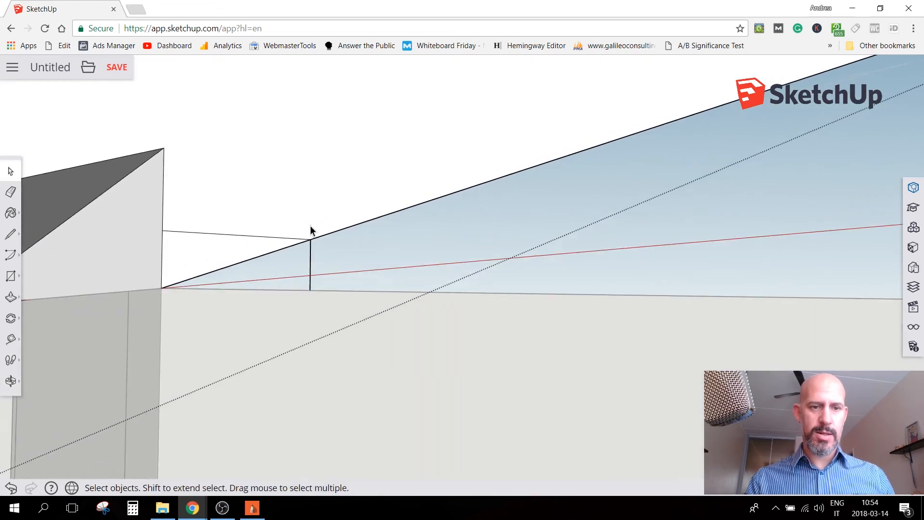
Push/Pull the small triangular face along the slab's full length to cut a flat seat for the wall top
{"action": "key", "text": "p"}
{"action": "left_click", "coordinate": [226, 254]}
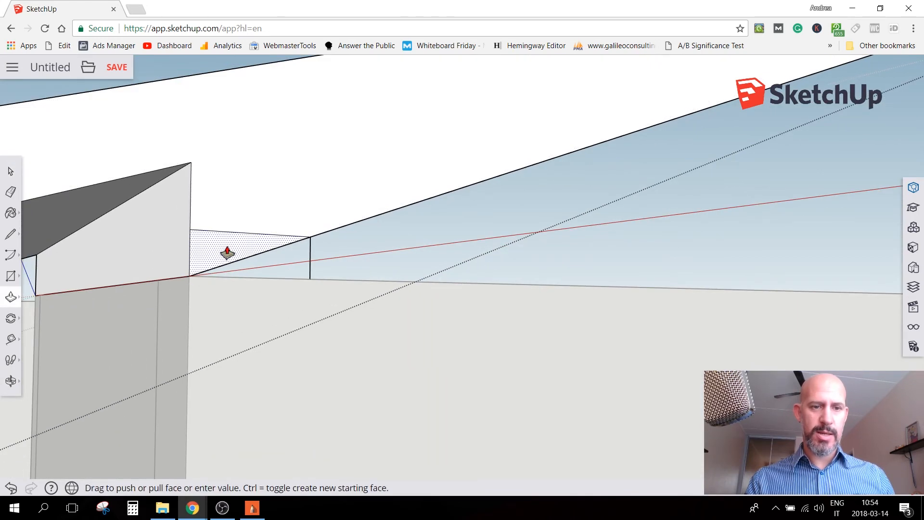
{"action": "left_click", "coordinate": [39, 279]}
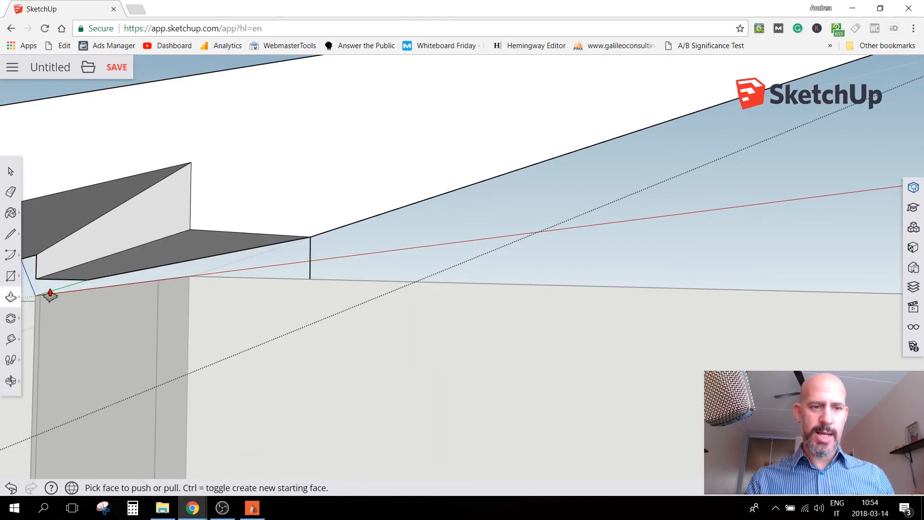
{"action": "key", "text": "space"}
Delete the leftover construction lines between the slab's underside and the wall top, and close the group
{"action": "middle_click_drag", "start_coordinate": [375, 263], "coordinate": [385, 197]}
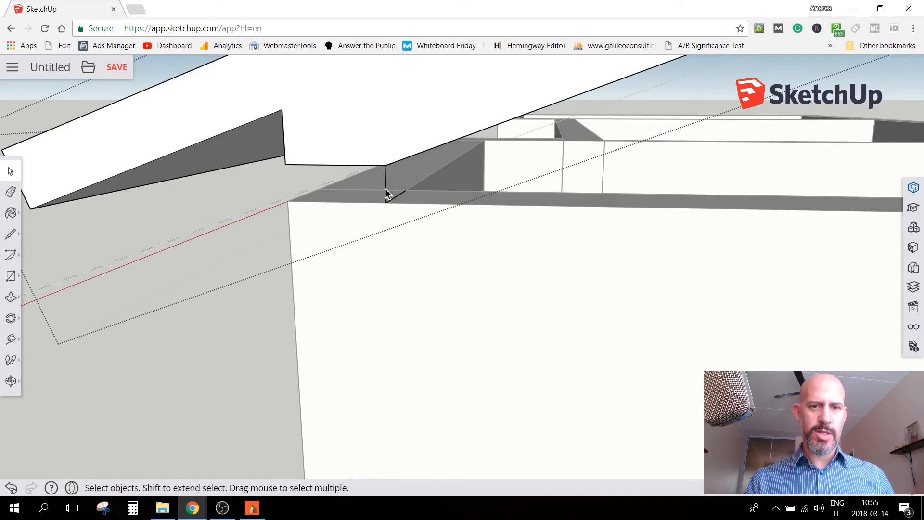
{"action": "left_click", "coordinate": [395, 198]}
{"action": "key", "text": "Delete"}
{"action": "middle_click_drag", "start_coordinate": [222, 336], "coordinate": [318, 363]}
Move the roof slab group down from its notch corner onto the outer top corner of the end wall, and deselect it
{"action": "middle_click_drag", "start_coordinate": [434, 277], "coordinate": [392, 153]}
{"action": "left_click", "coordinate": [372, 168]}
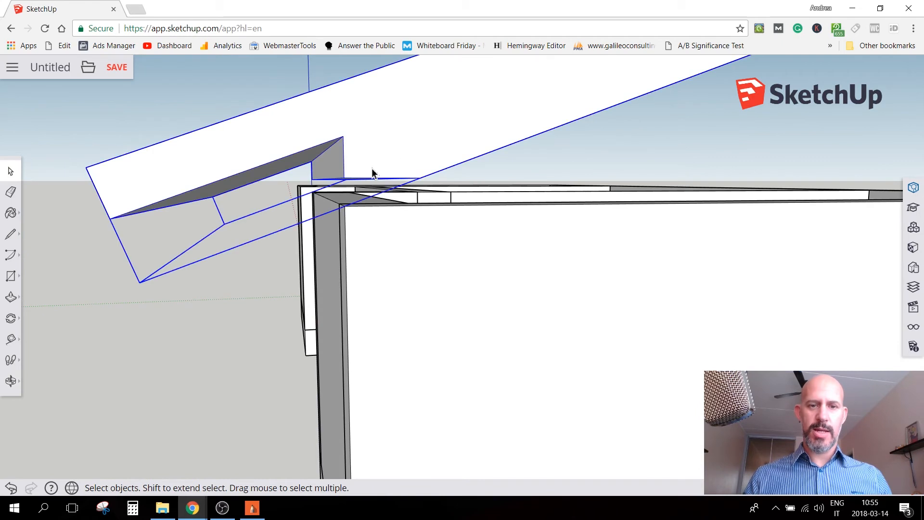
{"action": "key", "text": "m"}
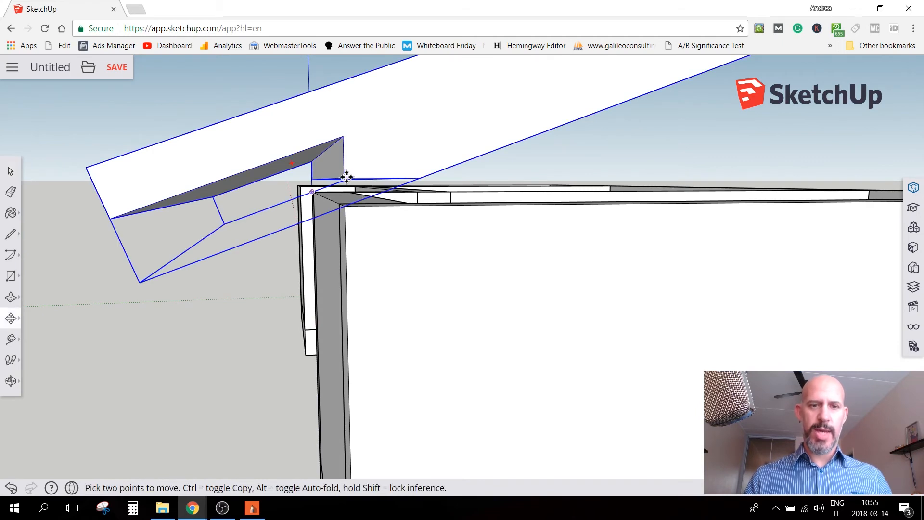
{"action": "left_click", "coordinate": [343, 178]}
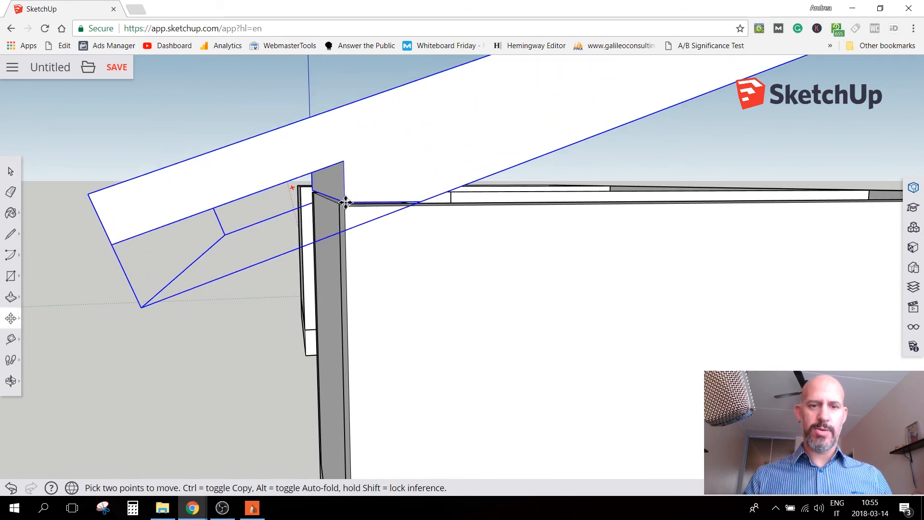
{"action": "left_click", "coordinate": [345, 205]}
{"action": "key", "text": "space"}
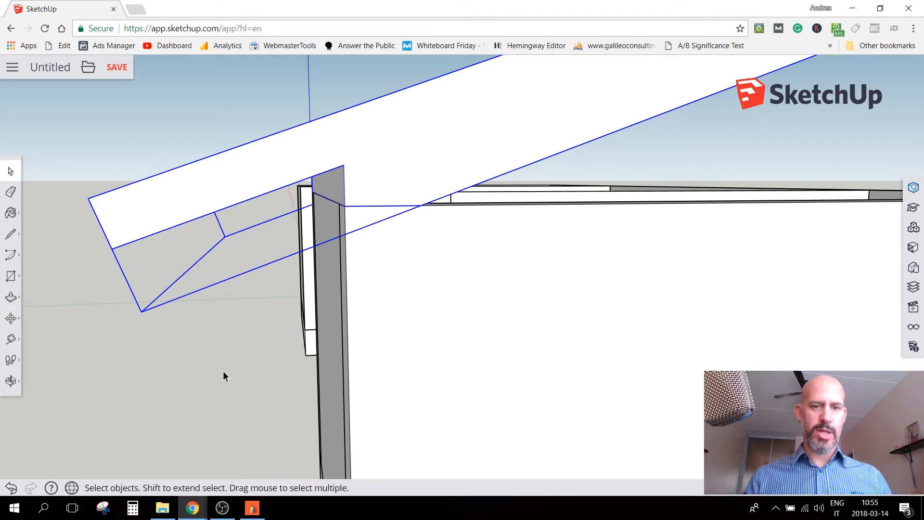
{"action": "left_click", "coordinate": [223, 371]}
Select the roof slab and examine from several sides how its notch and overhang sit on the wing's walls
{"action": "scroll", "coordinate": [579, 313], "scroll_direction": "down", "scroll_amount": 2}
{"action": "middle_click_drag", "start_coordinate": [626, 305], "coordinate": [536, 359]}
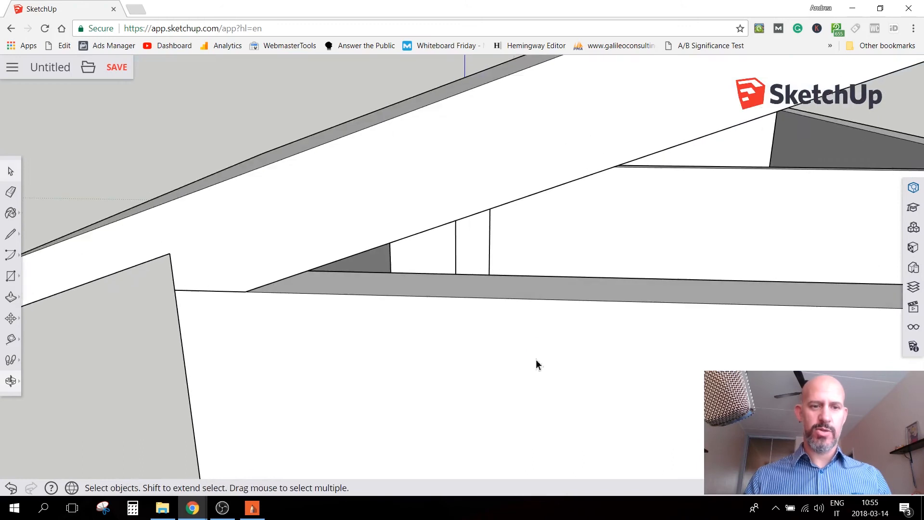
{"action": "scroll", "coordinate": [529, 328], "scroll_direction": "down", "scroll_amount": 5}
{"action": "left_click", "coordinate": [438, 219]}
{"action": "middle_click_drag", "start_coordinate": [378, 295], "coordinate": [94, 347]}
{"action": "scroll", "coordinate": [307, 303], "scroll_direction": "down", "scroll_amount": 1}
{"action": "scroll", "coordinate": [307, 304], "scroll_direction": "down", "scroll_amount": 4}
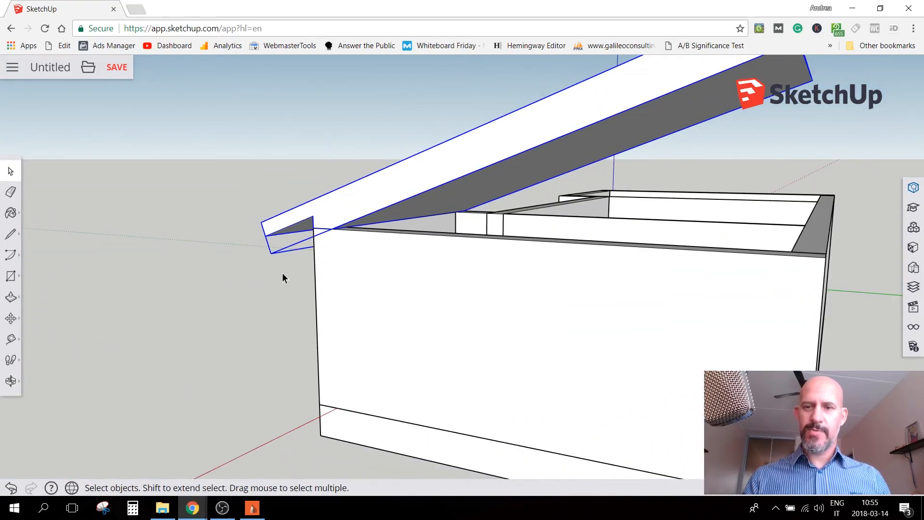
{"action": "scroll", "coordinate": [282, 274], "scroll_direction": "up", "scroll_amount": 2}
{"action": "middle_click_drag", "start_coordinate": [586, 244], "coordinate": [730, 252]}
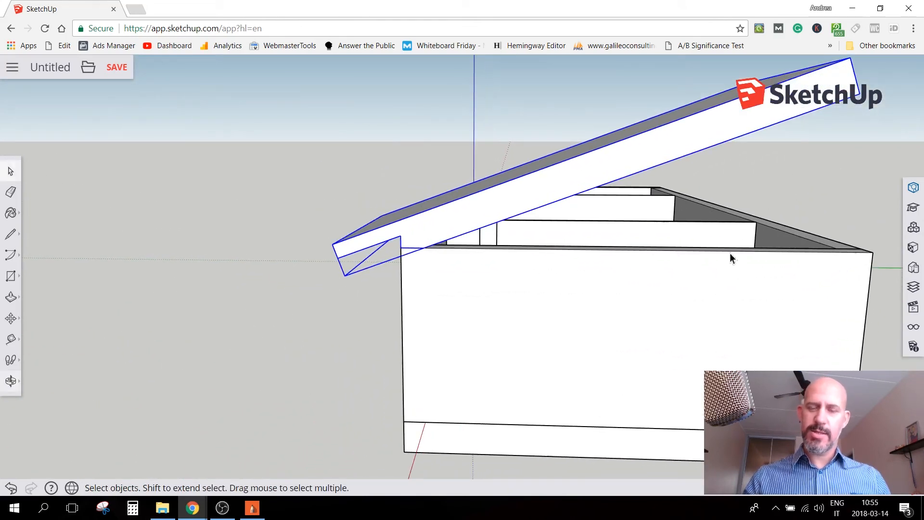
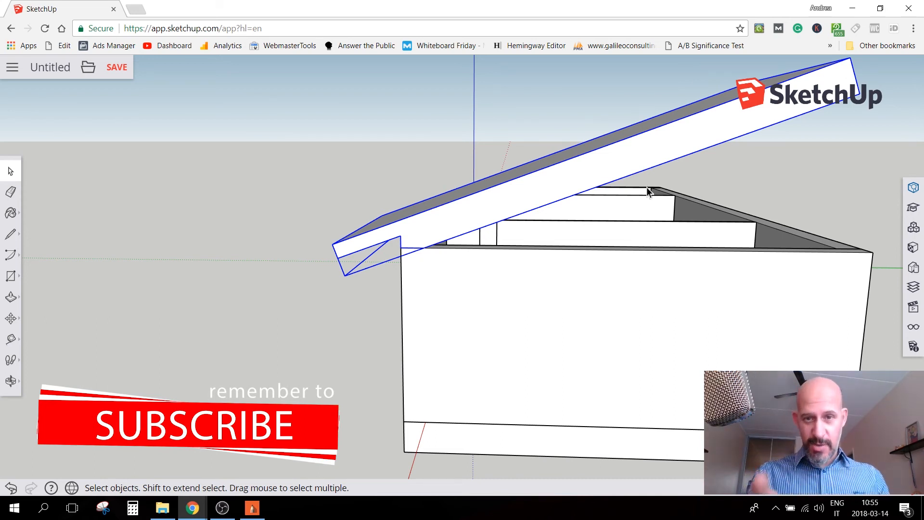
Convert the roof slab group into a component, leaving its gluing alignment at None
{"action": "middle_click_drag", "start_coordinate": [573, 340], "coordinate": [395, 329]}
{"action": "middle_click_drag", "start_coordinate": [395, 329], "coordinate": [402, 355]}
{"action": "scroll", "coordinate": [403, 354], "scroll_direction": "down", "scroll_amount": 5}
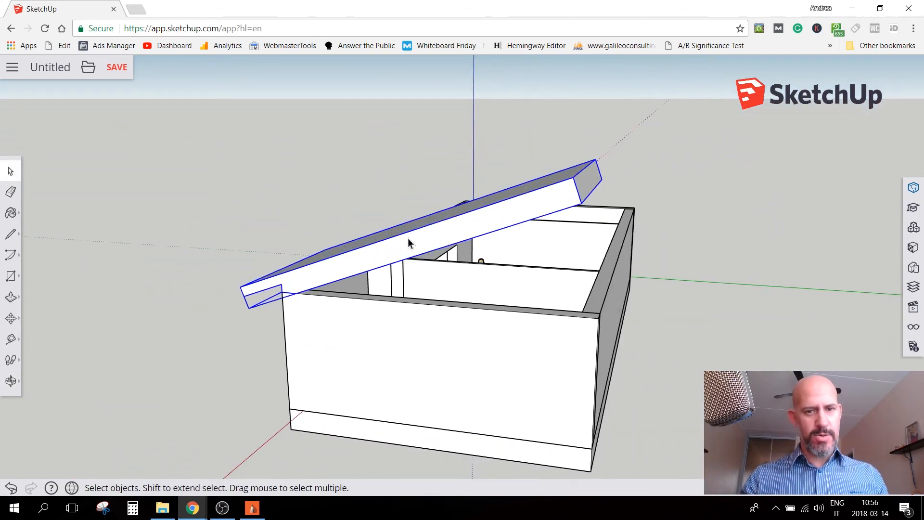
{"action": "right_click", "coordinate": [409, 245]}
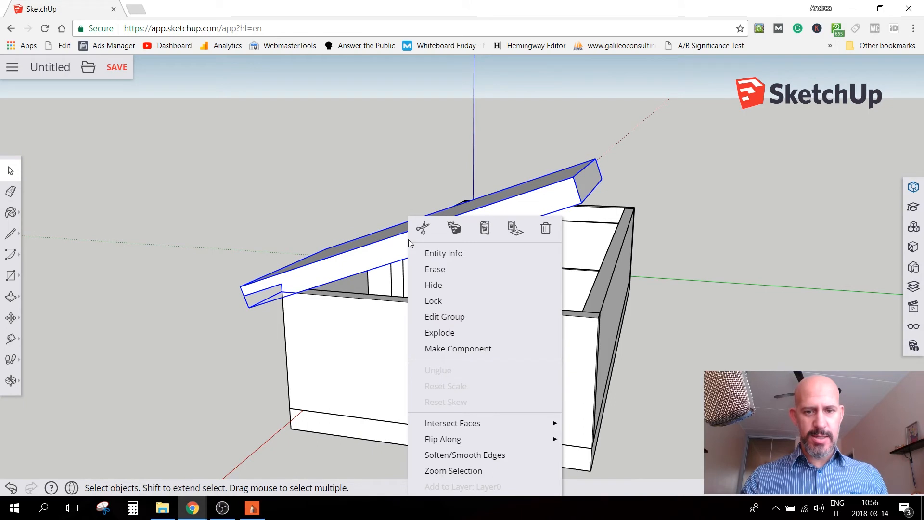
{"action": "left_click", "coordinate": [448, 349]}
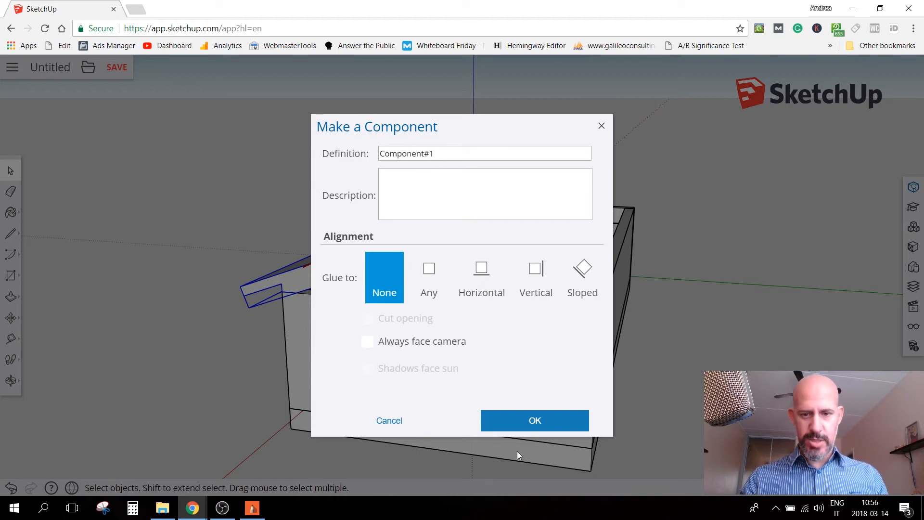
{"action": "left_click", "coordinate": [518, 426]}
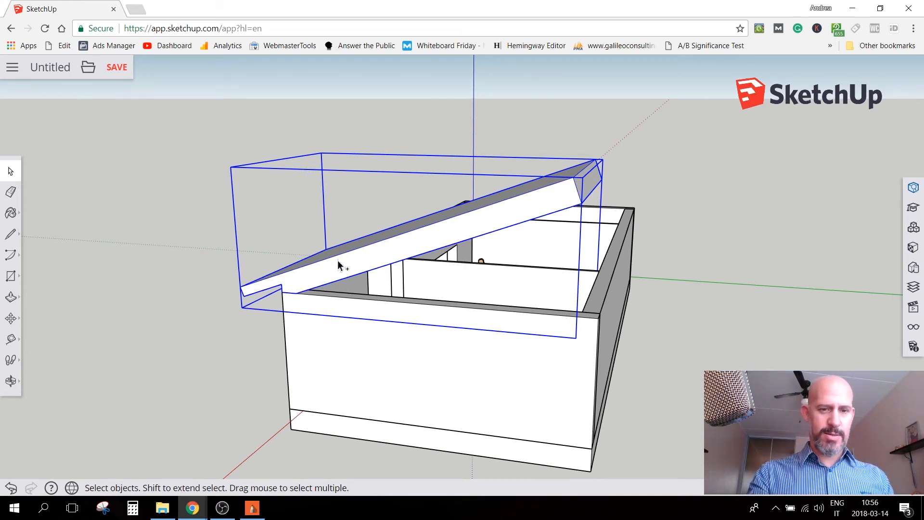
Paste a copy of the roof slab component beside the house, in front of the eave side
{"action": "key", "text": "ctrl+v"}
{"action": "left_click", "coordinate": [182, 243]}
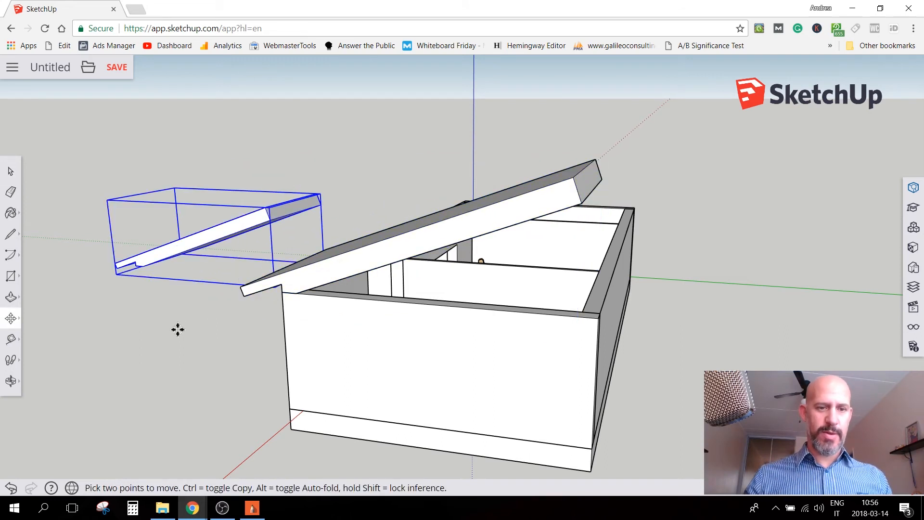
{"action": "key", "text": "space"}
{"action": "middle_click_drag", "start_coordinate": [165, 332], "coordinate": [688, 270]}
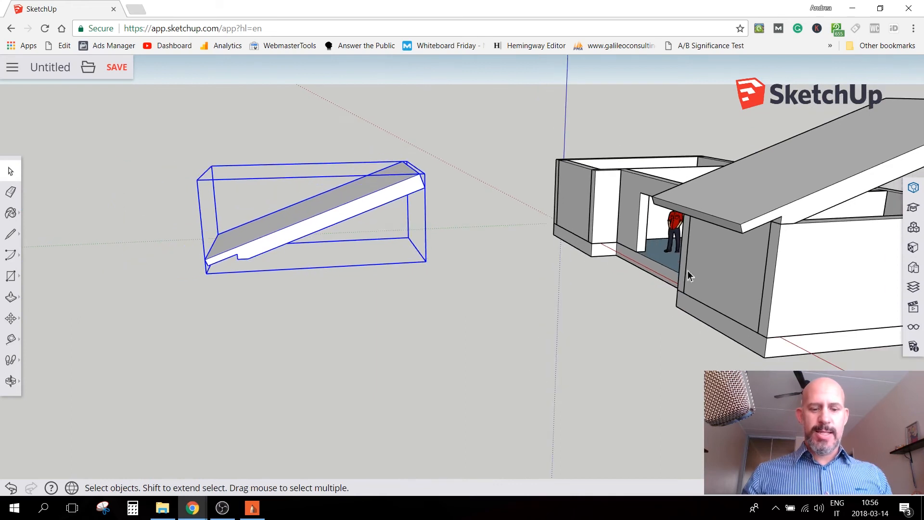
{"action": "left_click", "coordinate": [729, 204]}
{"action": "double_click", "coordinate": [729, 204]}
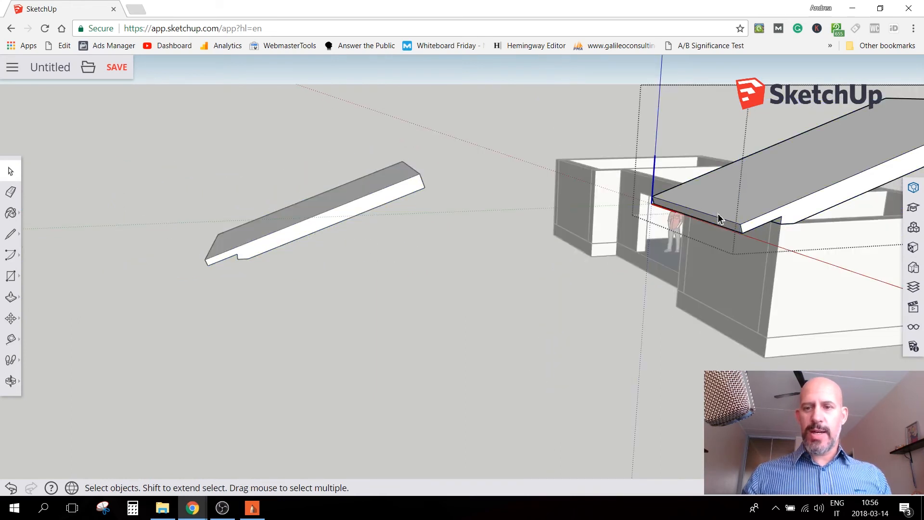
{"action": "key", "text": "p"}
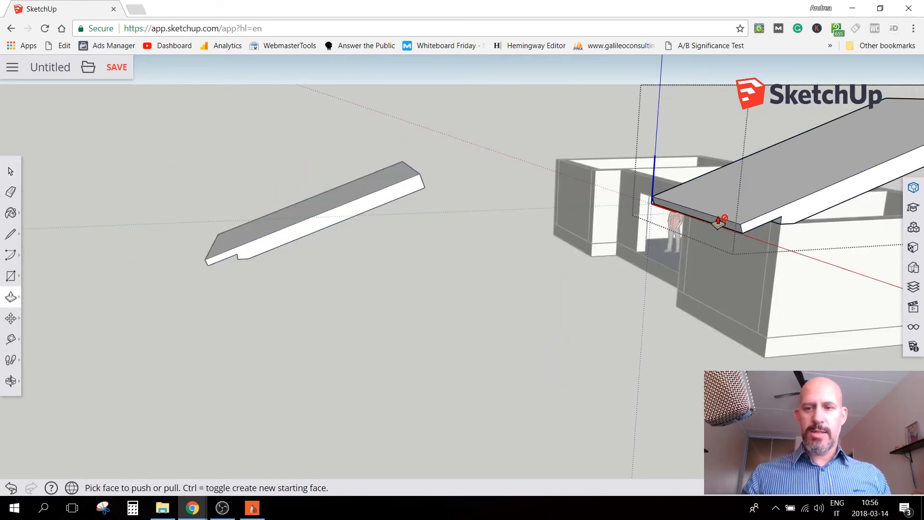
{"action": "key", "text": "space"}
{"action": "double_click", "coordinate": [720, 206]}
{"action": "key", "text": "p"}
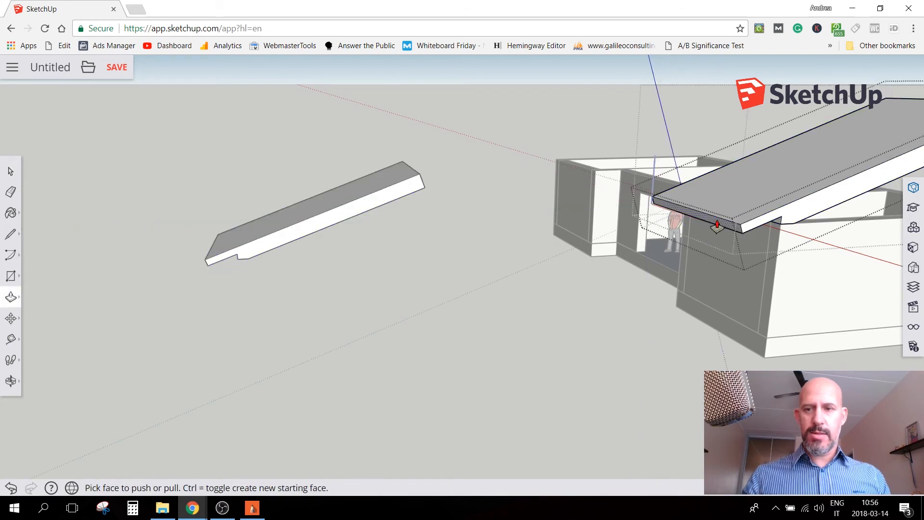
{"action": "key", "text": "space"}
{"action": "left_click", "coordinate": [547, 343]}
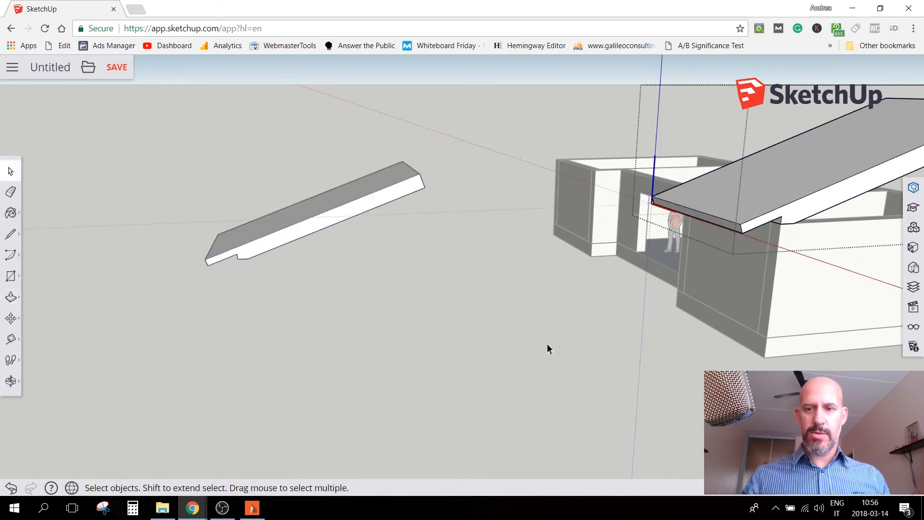
{"action": "left_click", "coordinate": [529, 298]}
Try lengthening the overhang by pulling the original slab's eave end face outward inside the component, then cancel and close the component
{"action": "double_click", "coordinate": [733, 178]}
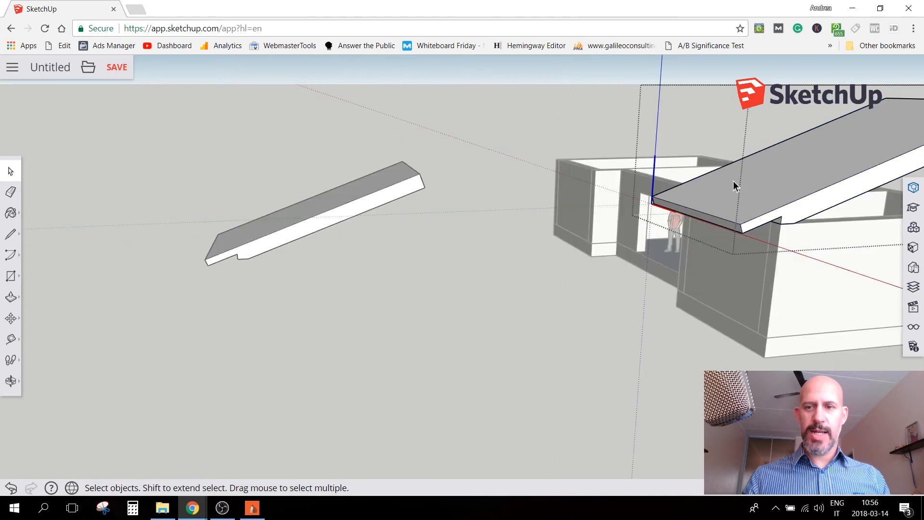
{"action": "triple_click", "coordinate": [712, 219]}
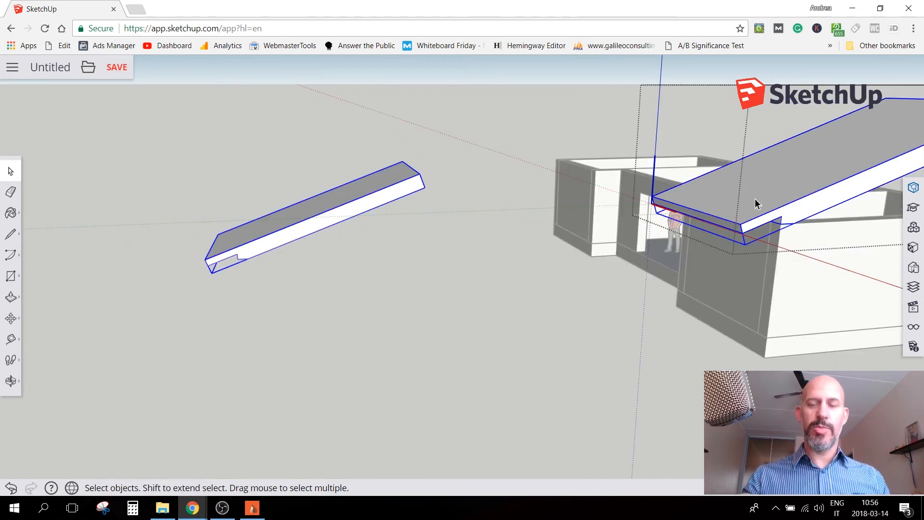
{"action": "double_click", "coordinate": [718, 208]}
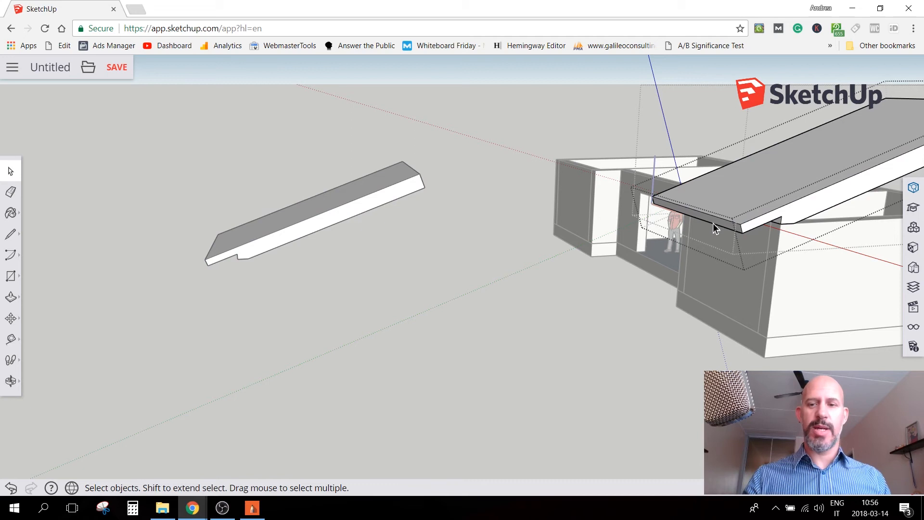
{"action": "key", "text": "p"}
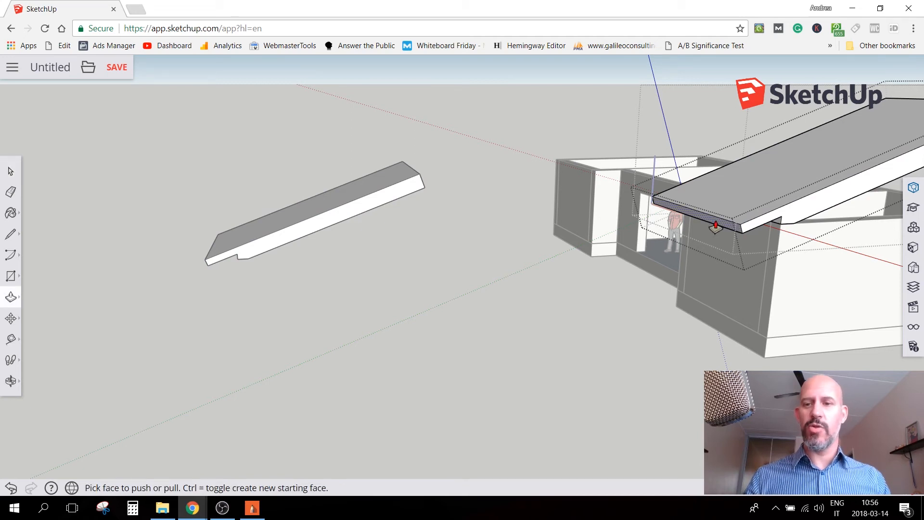
{"action": "left_click", "coordinate": [716, 226]}
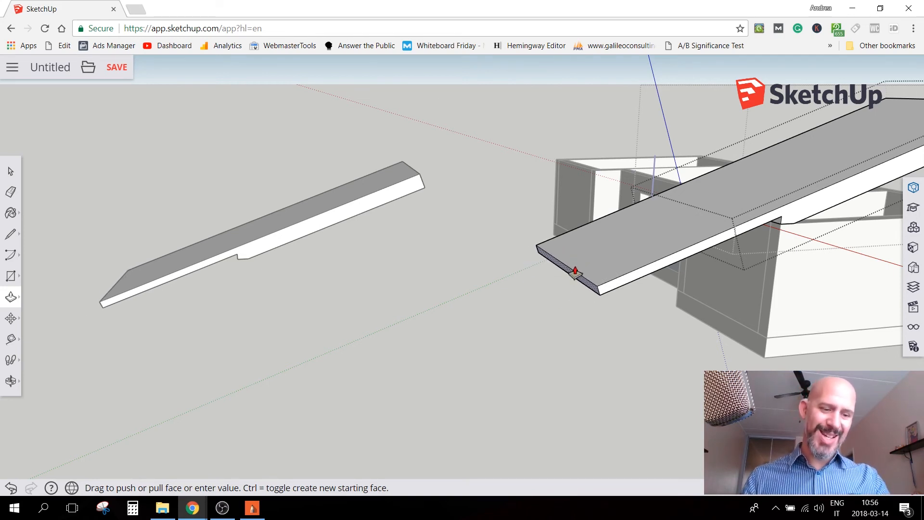
{"action": "key", "text": "Escape"}
{"action": "key", "text": "space"}
{"action": "middle_click_drag", "start_coordinate": [375, 303], "coordinate": [296, 192]}
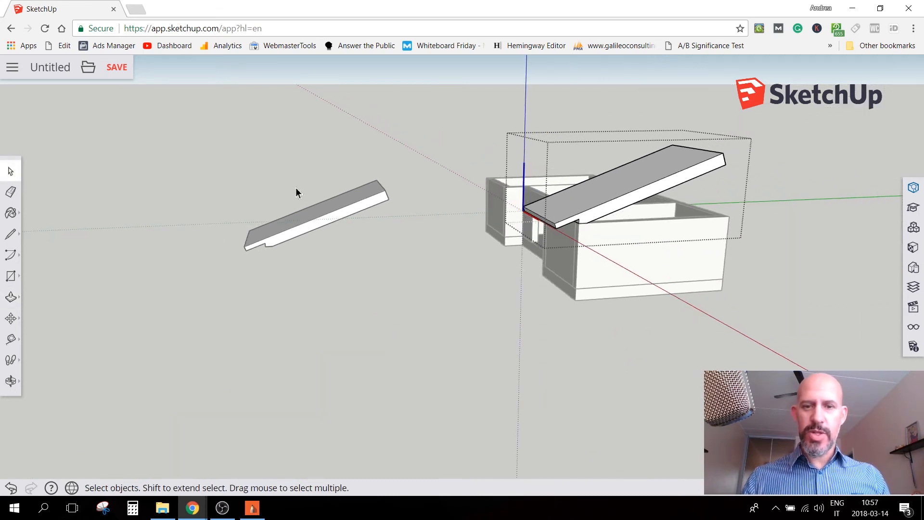
{"action": "key", "text": "Escape"}
Move the copied roof slab from its notch corner onto the outer top corner of the house's other wing, and deselect it
{"action": "left_click", "coordinate": [353, 215], "text": "ctrl"}
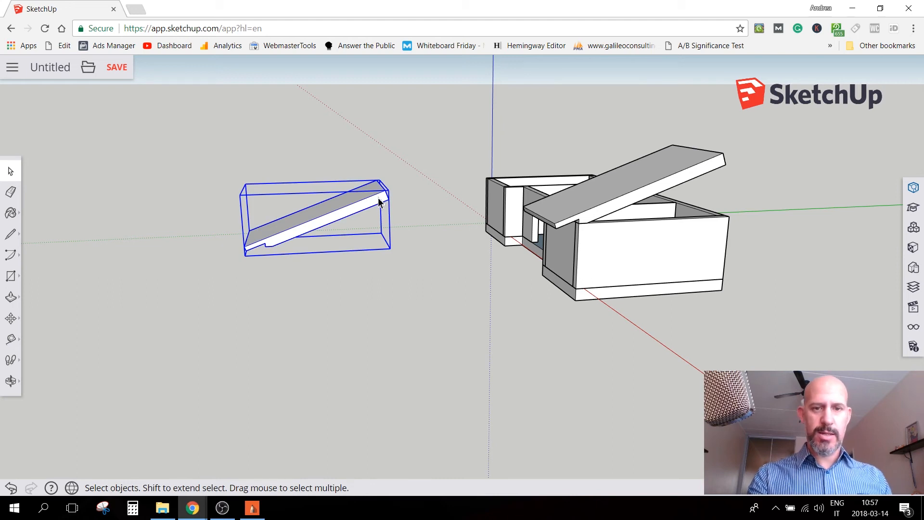
{"action": "middle_click_drag", "start_coordinate": [375, 194], "coordinate": [353, 208]}
{"action": "scroll", "coordinate": [357, 215], "scroll_direction": "up", "scroll_amount": 1}
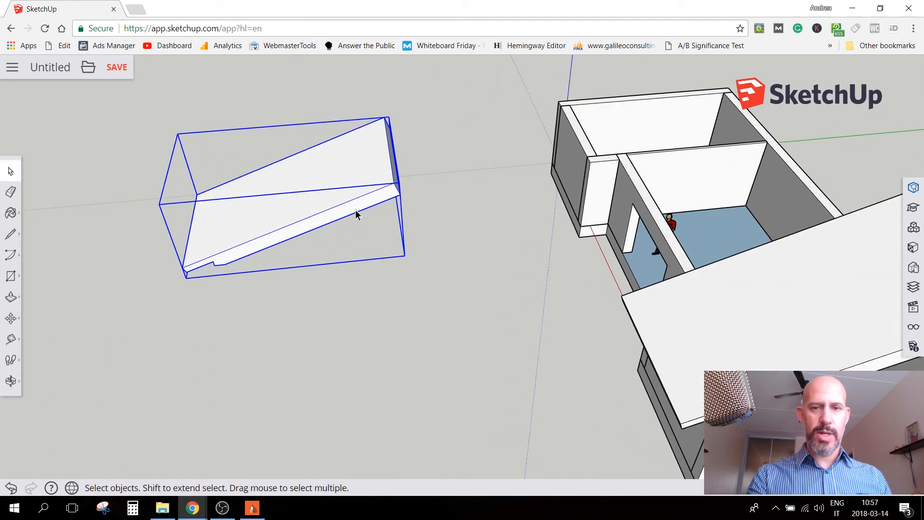
{"action": "key", "text": "m"}
{"action": "left_click", "coordinate": [216, 264]}
{"action": "left_click", "coordinate": [591, 159]}
{"action": "key", "text": "space"}
{"action": "left_click", "coordinate": [381, 334]}
Copy the original roof slab and paste it in the empty space on the opposite side of the house
{"action": "middle_click_drag", "start_coordinate": [381, 334], "coordinate": [308, 103]}
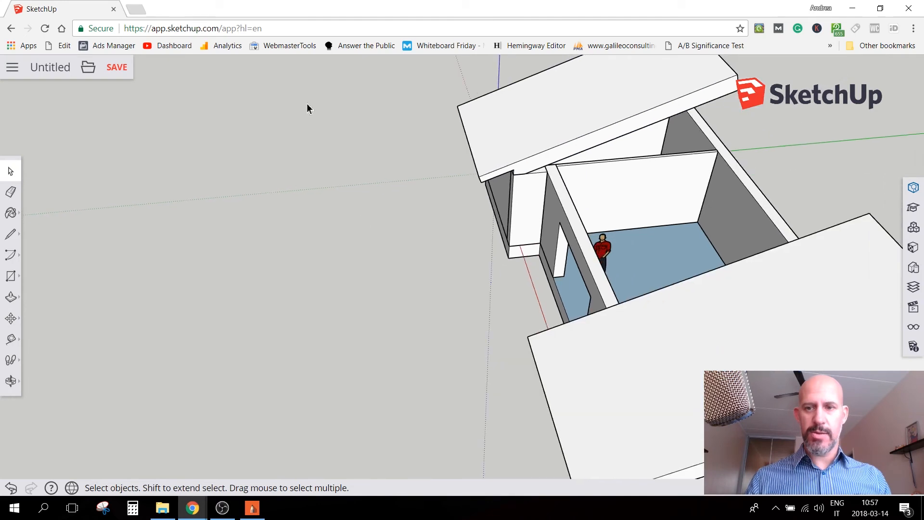
{"action": "scroll", "coordinate": [385, 236], "scroll_direction": "down", "scroll_amount": 2}
{"action": "middle_click_drag", "start_coordinate": [741, 313], "coordinate": [517, 220]}
{"action": "left_click", "coordinate": [513, 222]}
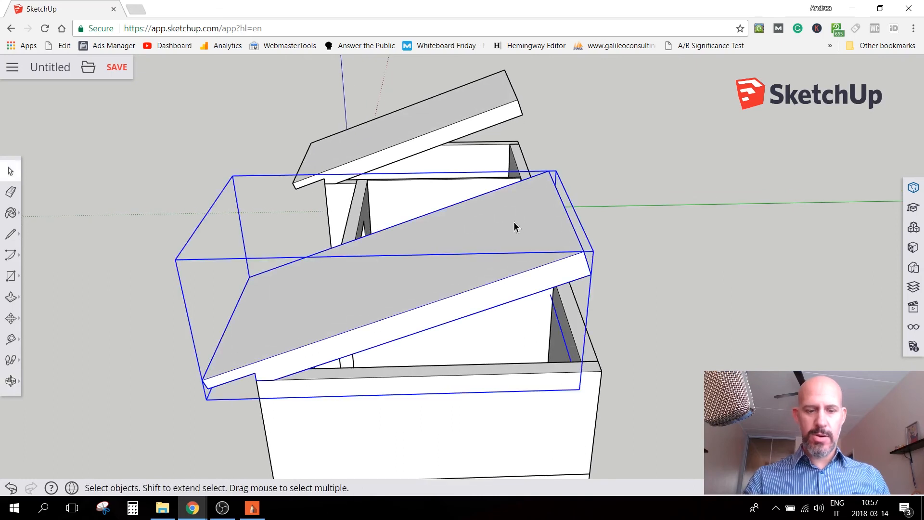
{"action": "key", "text": "ctrl+c"}
{"action": "key", "text": "ctrl+v"}
{"action": "left_click", "coordinate": [613, 270]}
Rotate the pasted slab half a turn horizontally about the midpoint of its high edge so it slopes the opposite way
{"action": "middle_click_drag", "start_coordinate": [613, 270], "coordinate": [559, 249]}
{"action": "scroll", "coordinate": [560, 250], "scroll_direction": "up", "scroll_amount": 1}
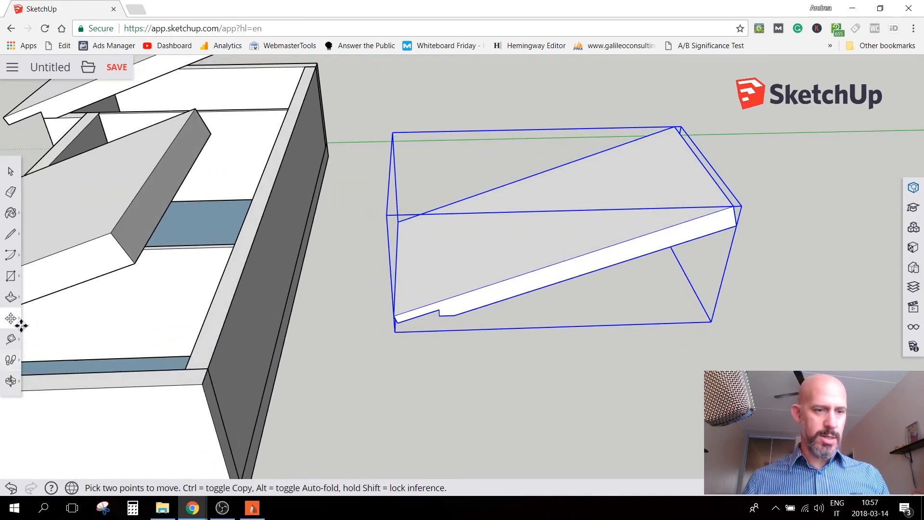
{"action": "left_click", "coordinate": [14, 323]}
{"action": "left_click", "coordinate": [49, 319]}
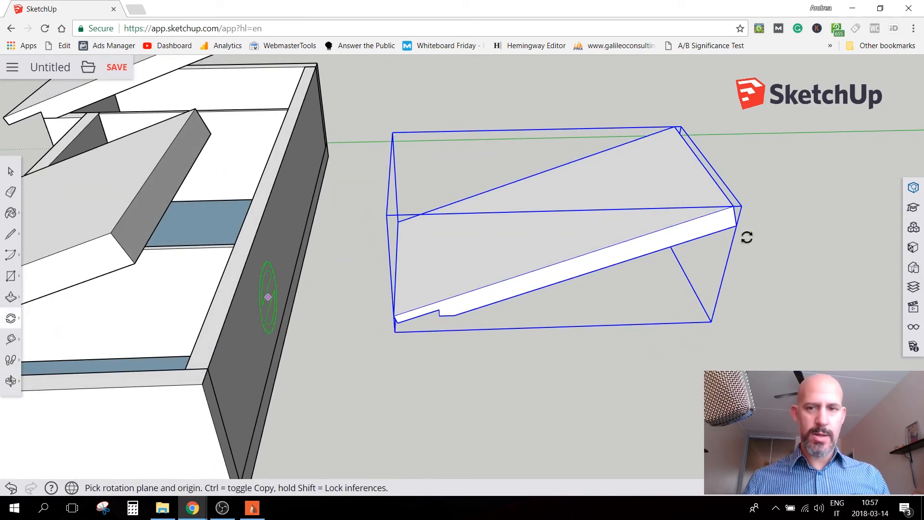
{"action": "left_click", "coordinate": [702, 162]}
{"action": "left_click", "coordinate": [738, 160]}
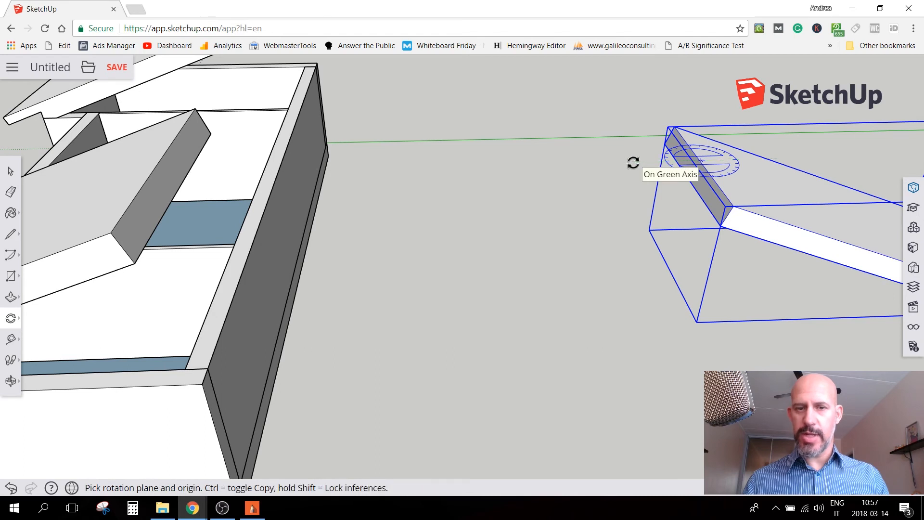
Move the turned slab from its notch corner onto the first wing's opposite outer wall corner, crossing the original slab
{"action": "middle_click_drag", "start_coordinate": [466, 280], "coordinate": [664, 340]}
{"action": "key", "text": "m"}
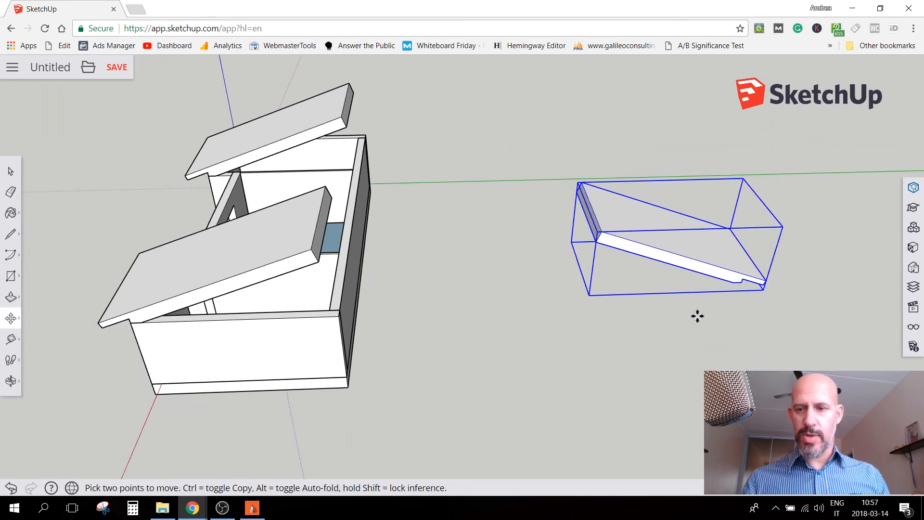
{"action": "left_click", "coordinate": [742, 284]}
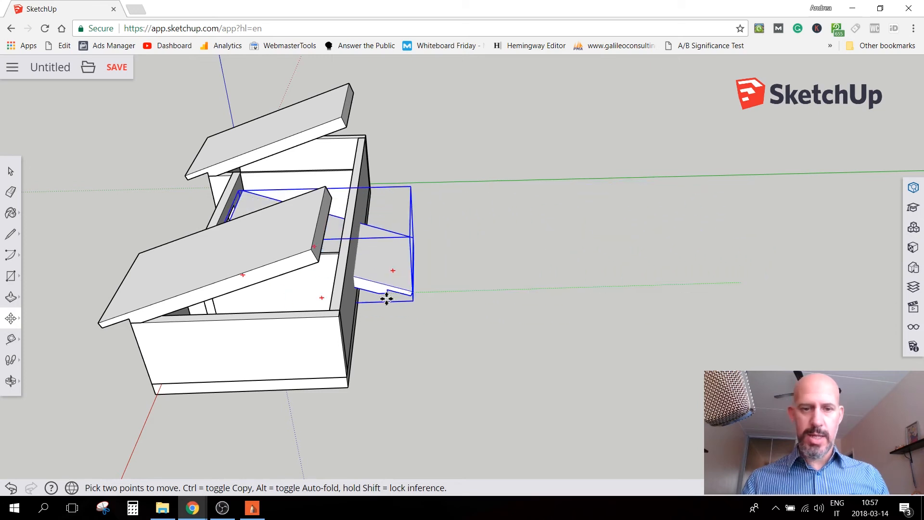
{"action": "scroll", "coordinate": [380, 296], "scroll_direction": "up", "scroll_amount": 3}
{"action": "scroll", "coordinate": [307, 306], "scroll_direction": "up", "scroll_amount": 4}
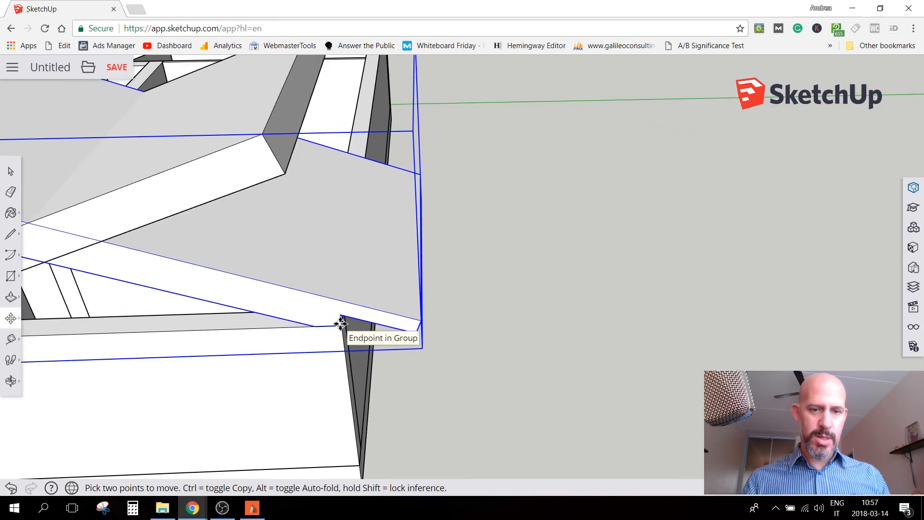
{"action": "scroll", "coordinate": [440, 382], "scroll_direction": "down", "scroll_amount": 5}
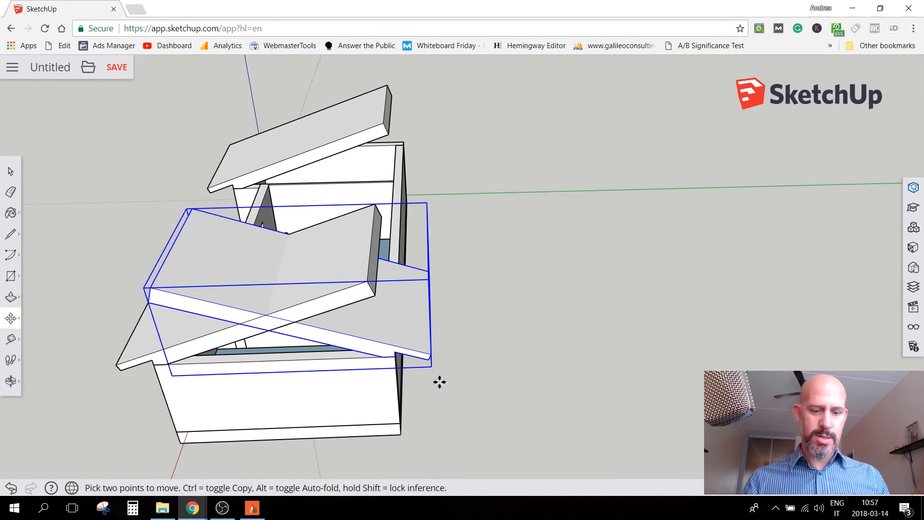
{"action": "key", "text": "space"}
Copy the turned roof slab and place the duplicate beside the house near the other wing
{"action": "key", "text": "ctrl+c"}
{"action": "key", "text": "ctrl+v"}
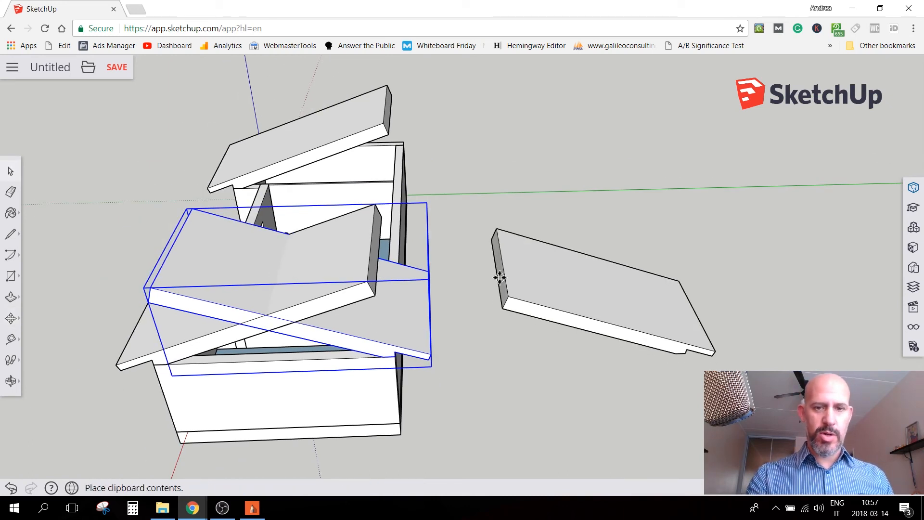
{"action": "left_click", "coordinate": [475, 198]}
{"action": "left_click", "coordinate": [627, 241]}
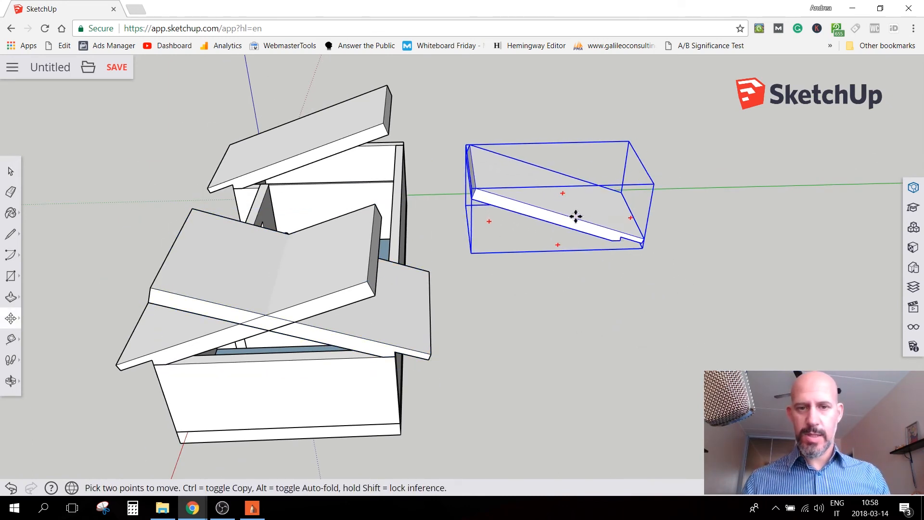
{"action": "left_click", "coordinate": [501, 169]}
Move the duplicate slab from its notch corner onto the other wing's opposite outer wall corner, and deselect it
{"action": "middle_click_drag", "start_coordinate": [687, 159], "coordinate": [157, 155]}
{"action": "scroll", "coordinate": [601, 395], "scroll_direction": "down", "scroll_amount": 3}
{"action": "middle_click_drag", "start_coordinate": [602, 366], "coordinate": [246, 253]}
{"action": "scroll", "coordinate": [329, 219], "scroll_direction": "up", "scroll_amount": 2}
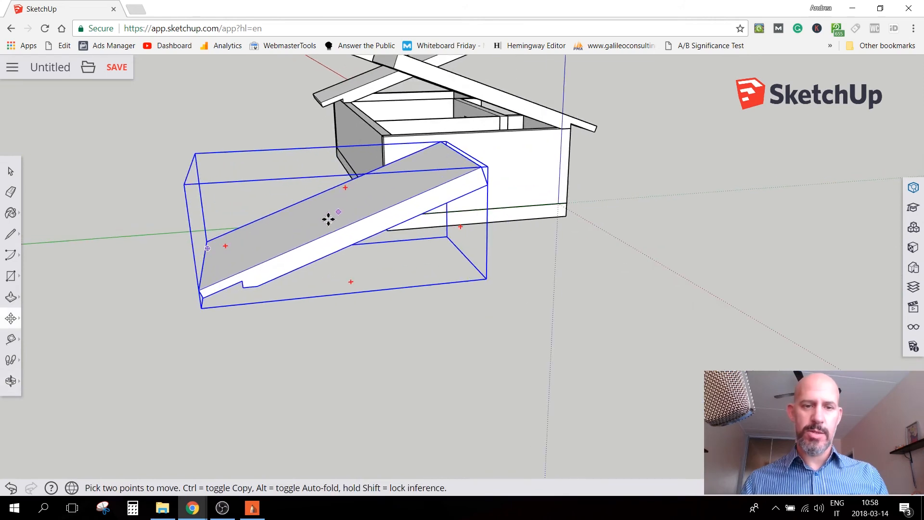
{"action": "left_click", "coordinate": [242, 286]}
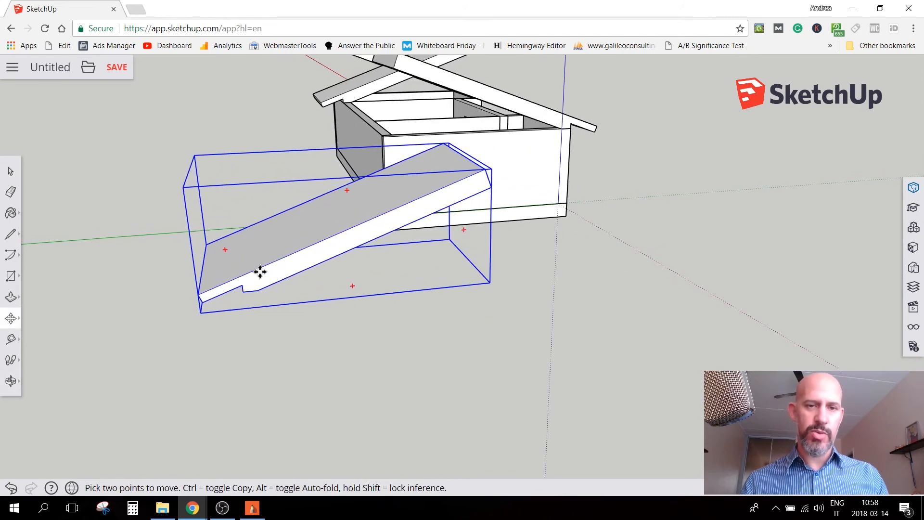
{"action": "scroll", "coordinate": [391, 125], "scroll_direction": "up", "scroll_amount": 4}
{"action": "scroll", "coordinate": [379, 138], "scroll_direction": "up", "scroll_amount": 2}
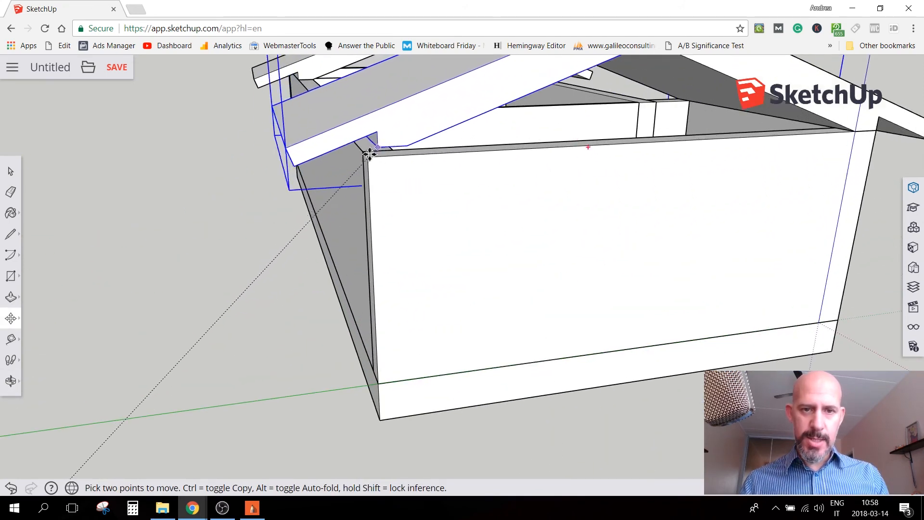
{"action": "key", "text": "space"}
{"action": "left_click", "coordinate": [203, 368]}
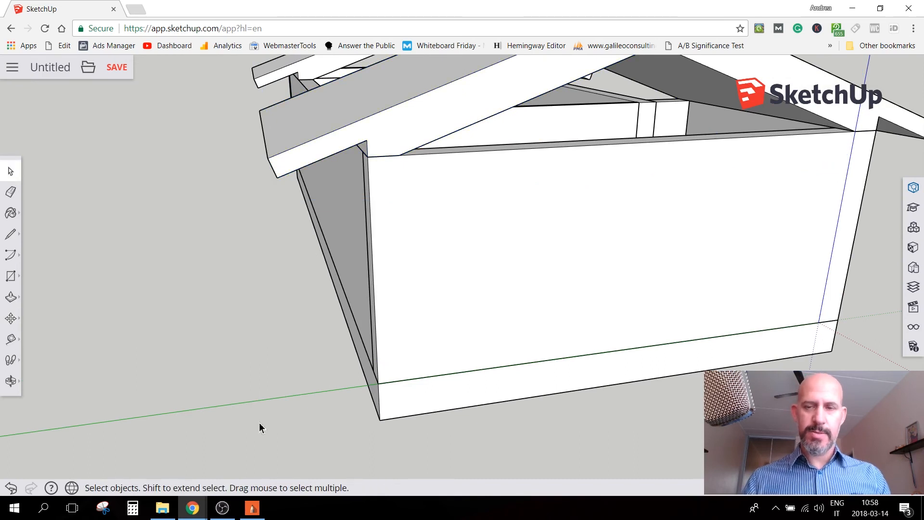
Open the crossing roof slab for editing and draw a vertical line on its end face between the slabs' lower and upper crossing points
{"action": "scroll", "coordinate": [490, 407], "scroll_direction": "down", "scroll_amount": 3}
{"action": "middle_click_drag", "start_coordinate": [490, 408], "coordinate": [496, 322]}
{"action": "scroll", "coordinate": [496, 322], "scroll_direction": "up", "scroll_amount": 5}
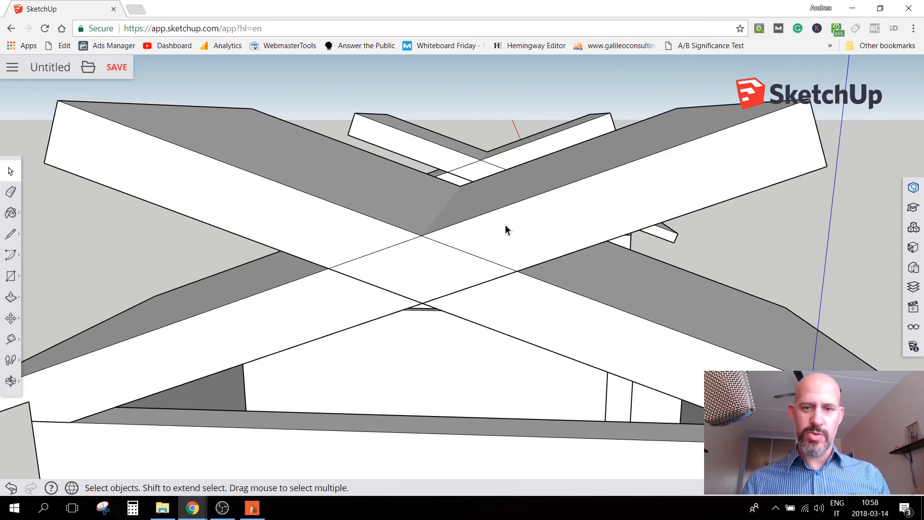
{"action": "double_click", "coordinate": [536, 226]}
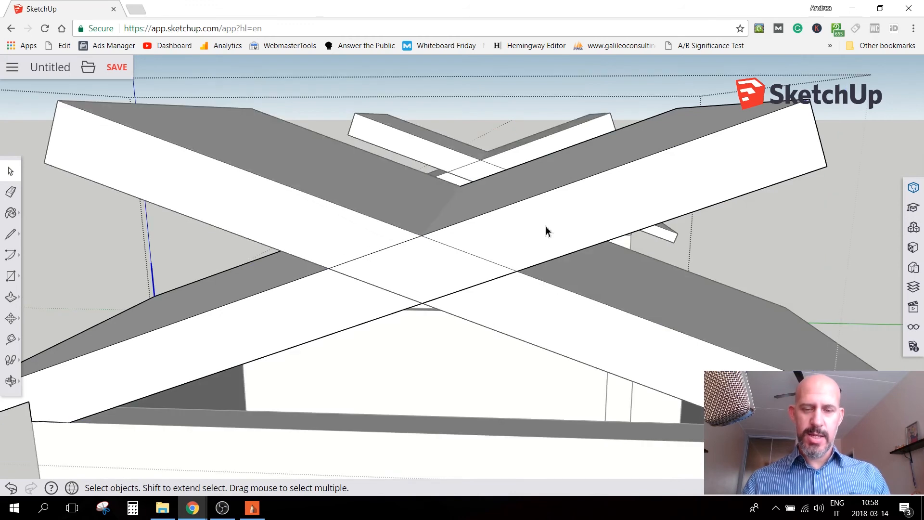
{"action": "double_click", "coordinate": [609, 204]}
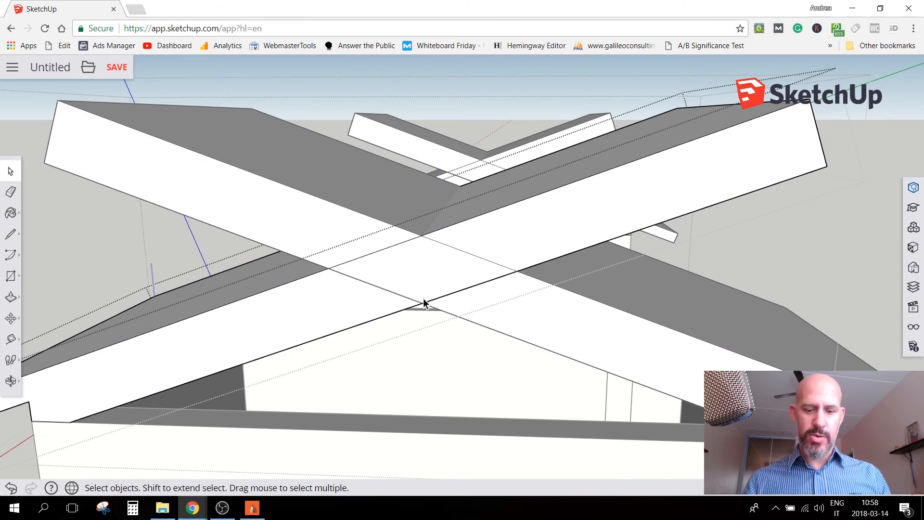
{"action": "key", "text": "l"}
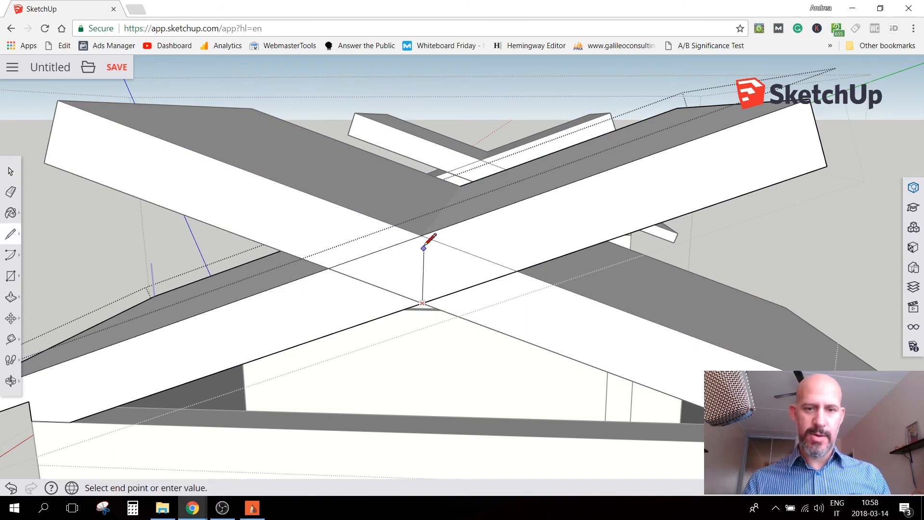
{"action": "key", "text": "space"}
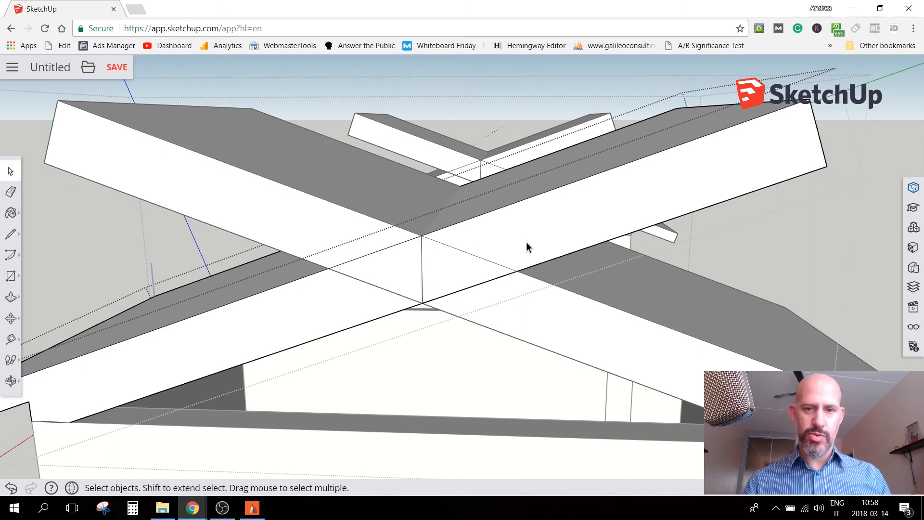
Push the end-face section beyond the ridge line through the slab's full depth to cut it away, and close the component
{"action": "key", "text": "p"}
{"action": "left_click_drag", "start_coordinate": [529, 245], "coordinate": [530, 182]}
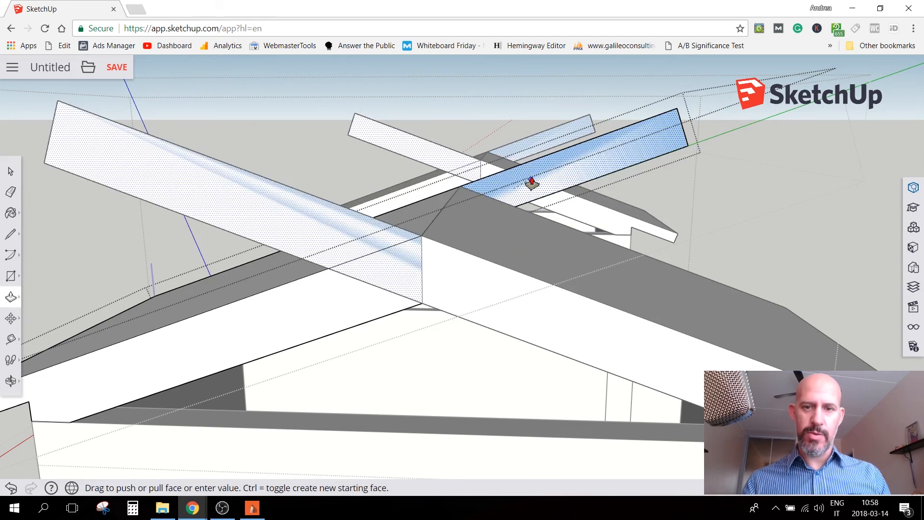
{"action": "key", "text": "Escape"}
{"action": "middle_click_drag", "start_coordinate": [288, 110], "coordinate": [233, 413]}
{"action": "scroll", "coordinate": [404, 328], "scroll_direction": "down", "scroll_amount": 2}
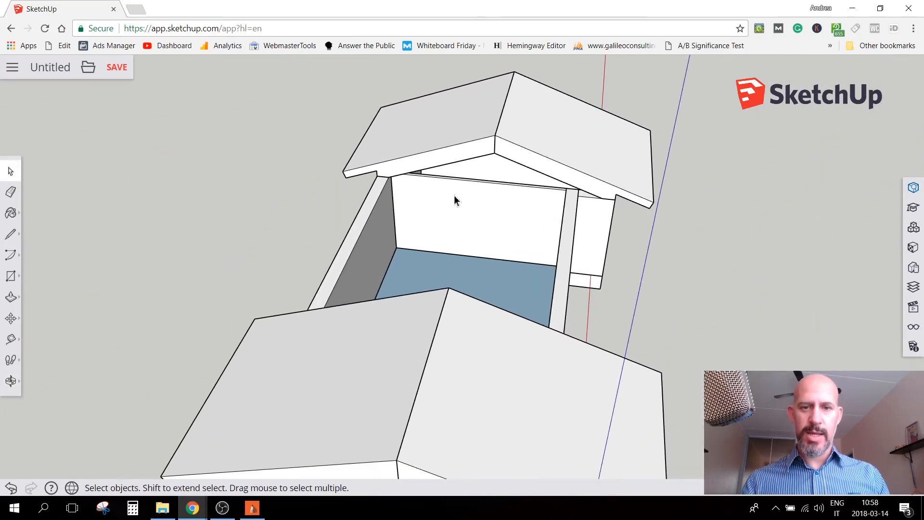
Copy the far wing's rear roof slab and place the duplicate beside the house
{"action": "left_click", "coordinate": [428, 163]}
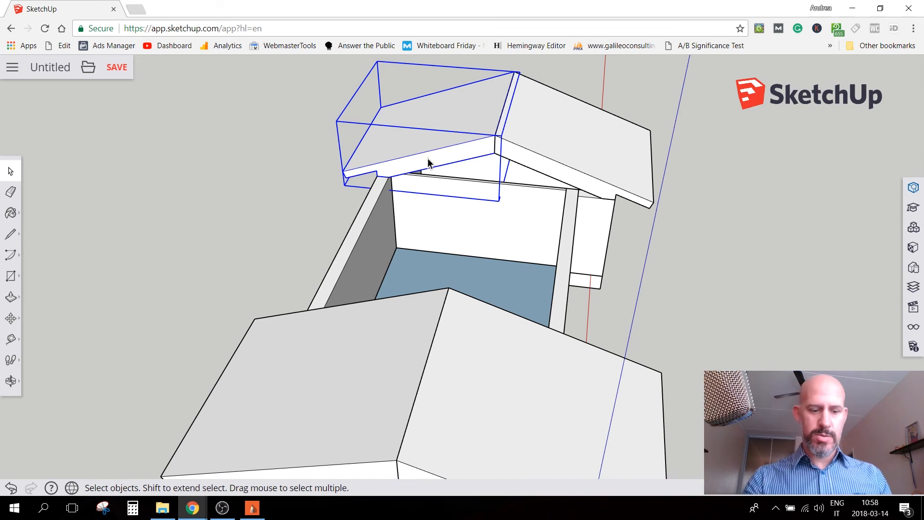
{"action": "key", "text": "ctrl+c"}
{"action": "key", "text": "ctrl+v"}
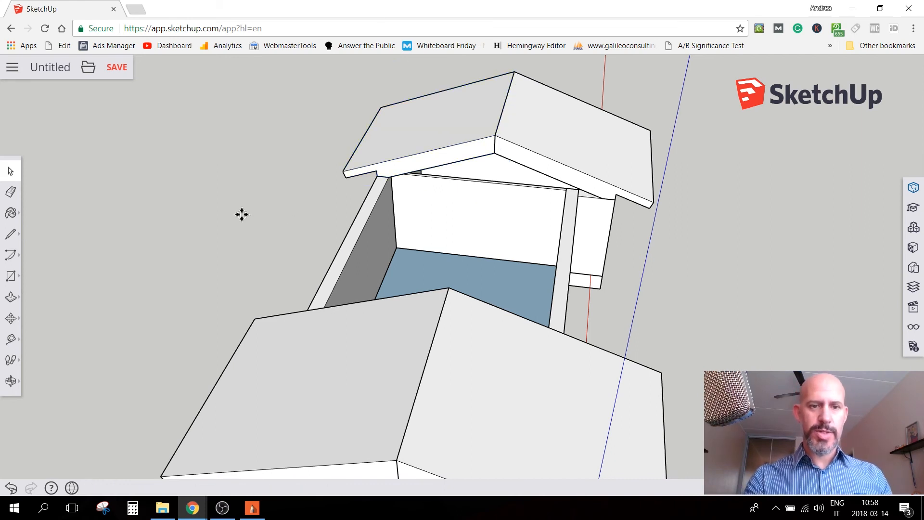
{"action": "left_click", "coordinate": [231, 264]}
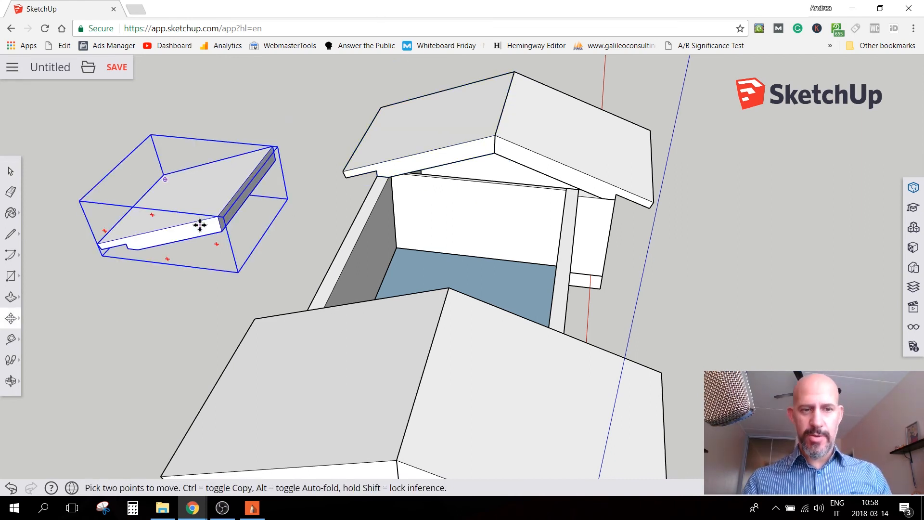
Explode the duplicate's outer component and move the slab by its far upper ridge corner onto the far wing roof's near ridge corner
{"action": "right_click", "coordinate": [195, 200]}
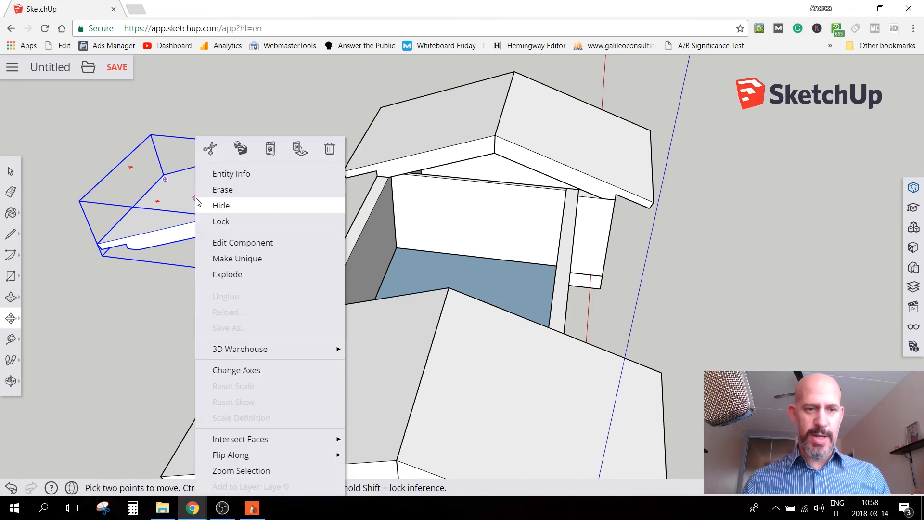
{"action": "left_click", "coordinate": [227, 278]}
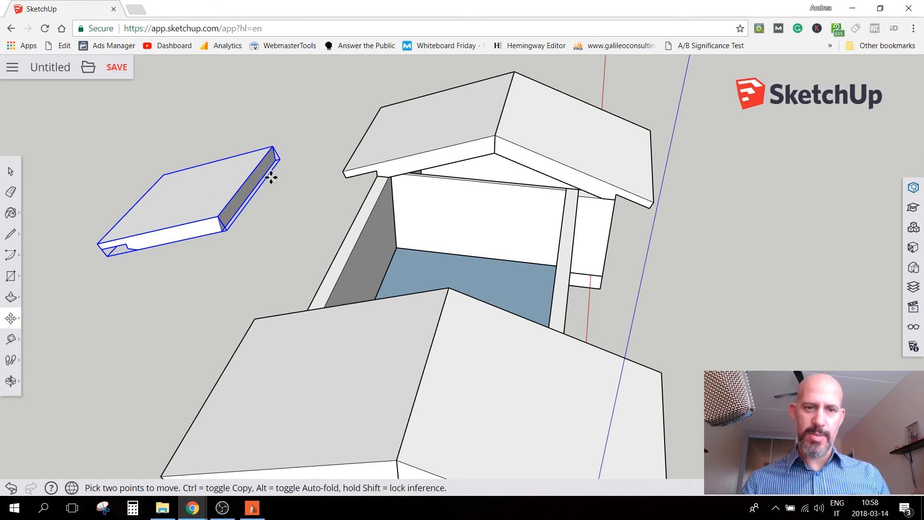
{"action": "left_click", "coordinate": [270, 146]}
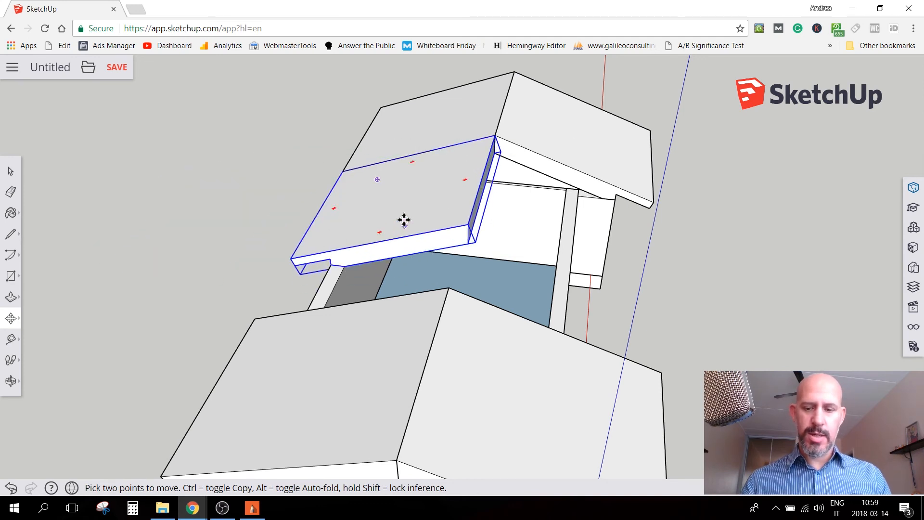
{"action": "key", "text": "space"}
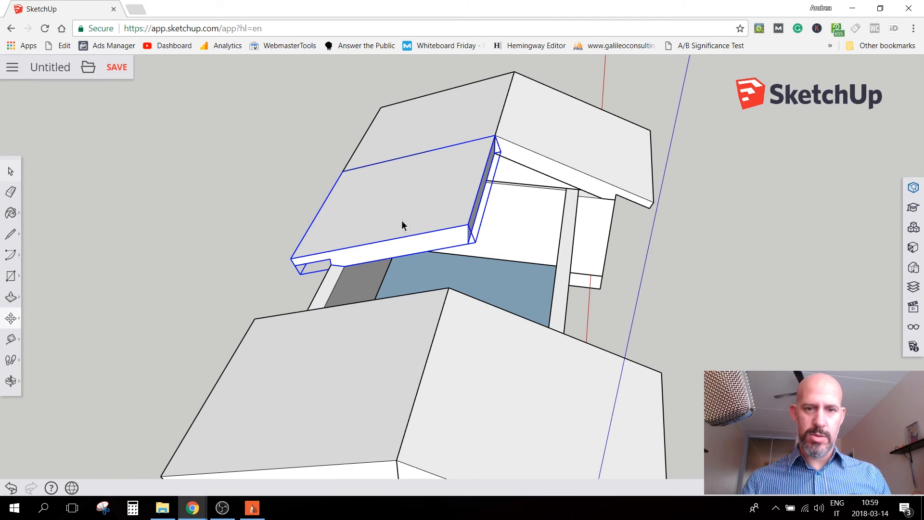
Extend the duplicate slab with Push/Pull from its near end face to the other wing's roof, covering the rear of the middle section
{"action": "double_click", "coordinate": [415, 218]}
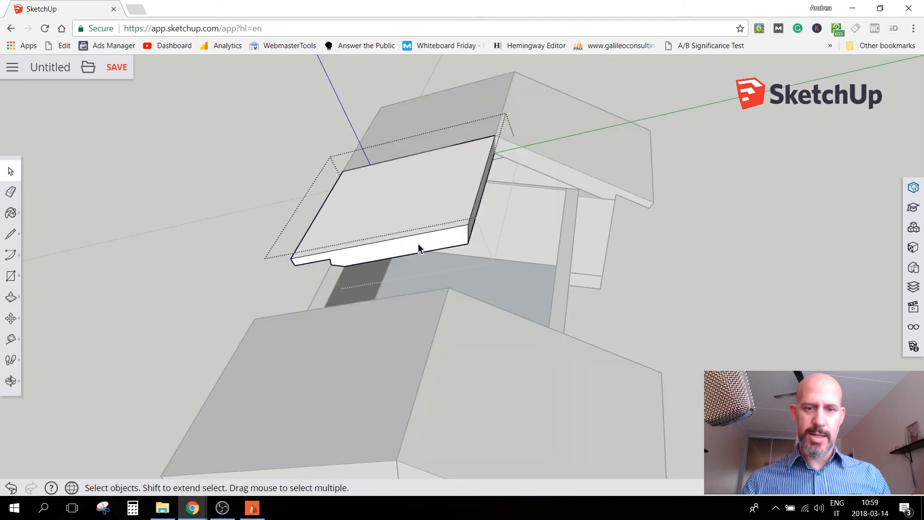
{"action": "key", "text": "p"}
{"action": "left_click", "coordinate": [414, 250]}
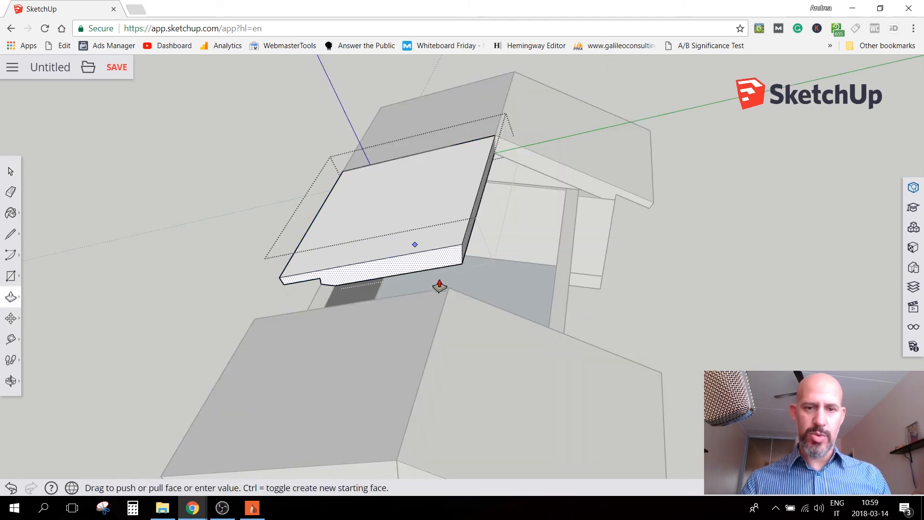
{"action": "left_click", "coordinate": [451, 296]}
{"action": "key", "text": "space"}
{"action": "left_click", "coordinate": [203, 201]}
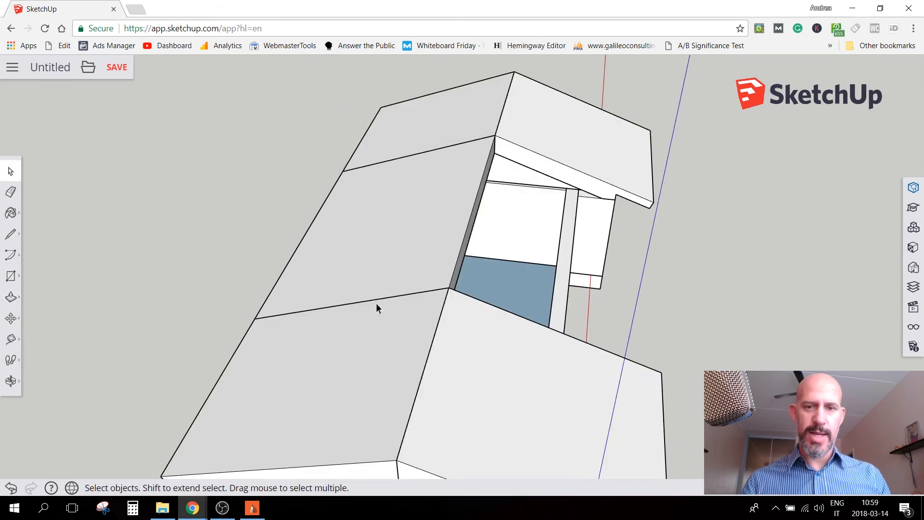
Examine where the recessed front wall of the middle section meets the wing wall and the front roof slab
{"action": "scroll", "coordinate": [514, 249], "scroll_direction": "down", "scroll_amount": 3}
{"action": "middle_click_drag", "start_coordinate": [398, 302], "coordinate": [207, 260]}
{"action": "scroll", "coordinate": [608, 273], "scroll_direction": "up", "scroll_amount": 6}
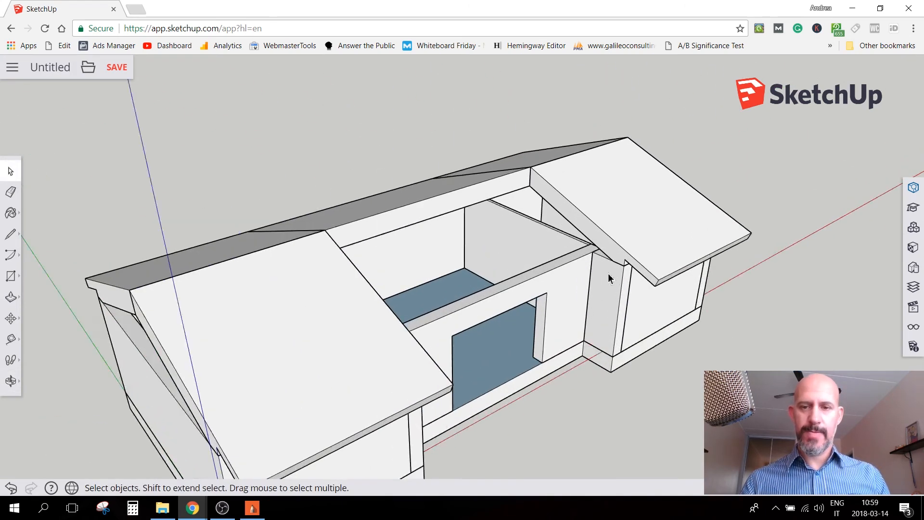
{"action": "middle_click_drag", "start_coordinate": [608, 281], "coordinate": [624, 262]}
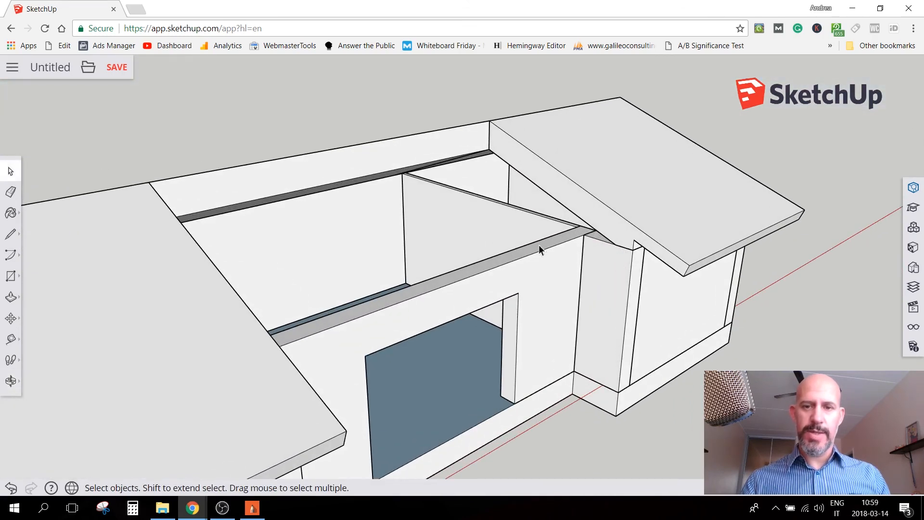
{"action": "scroll", "coordinate": [574, 248], "scroll_direction": "up", "scroll_amount": 5}
{"action": "middle_click_drag", "start_coordinate": [522, 305], "coordinate": [574, 176]}
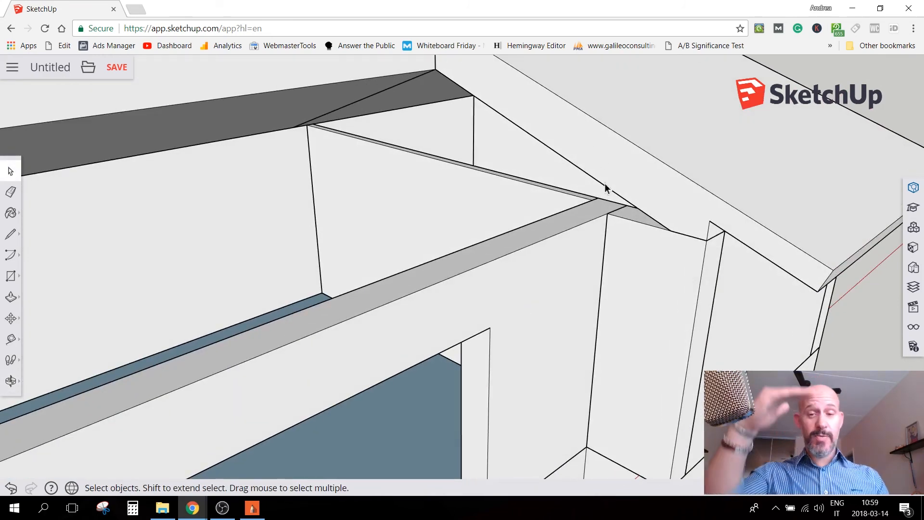
{"action": "middle_click_drag", "start_coordinate": [562, 241], "coordinate": [697, 237]}
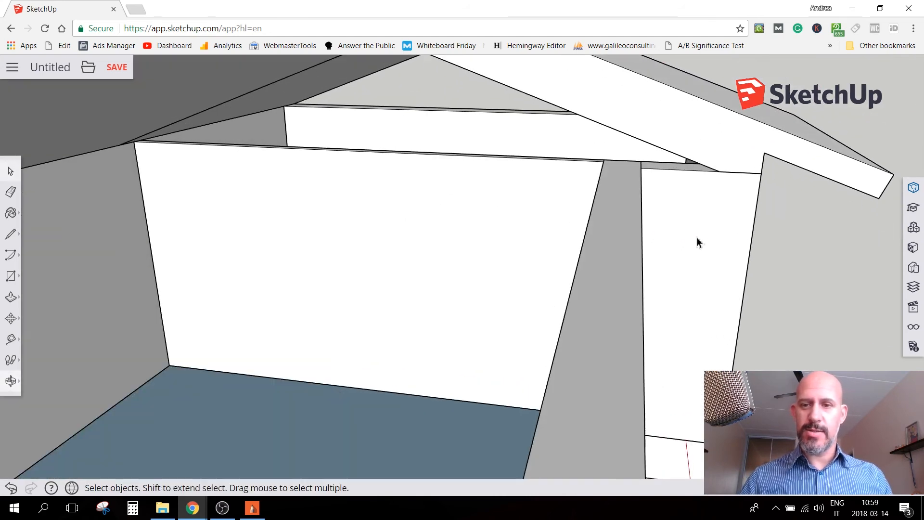
{"action": "double_click", "coordinate": [621, 183]}
{"action": "key", "text": "p"}
{"action": "mouse_move", "coordinate": [614, 194]}
{"action": "left_mouse_down"}
{"action": "mouse_move", "coordinate": [642, 180]}
{"action": "mouse_move", "coordinate": [651, 159]}
{"action": "mouse_move", "coordinate": [637, 145]}
{"action": "mouse_move", "coordinate": [667, 155]}
{"action": "left_mouse_up"}
{"action": "middle_click_drag", "start_coordinate": [729, 201], "coordinate": [528, 208]}
Try covering the front of the middle section by copying the wing's front roof slab and aligning the copy with the existing ridge
{"action": "left_click", "coordinate": [525, 200]}
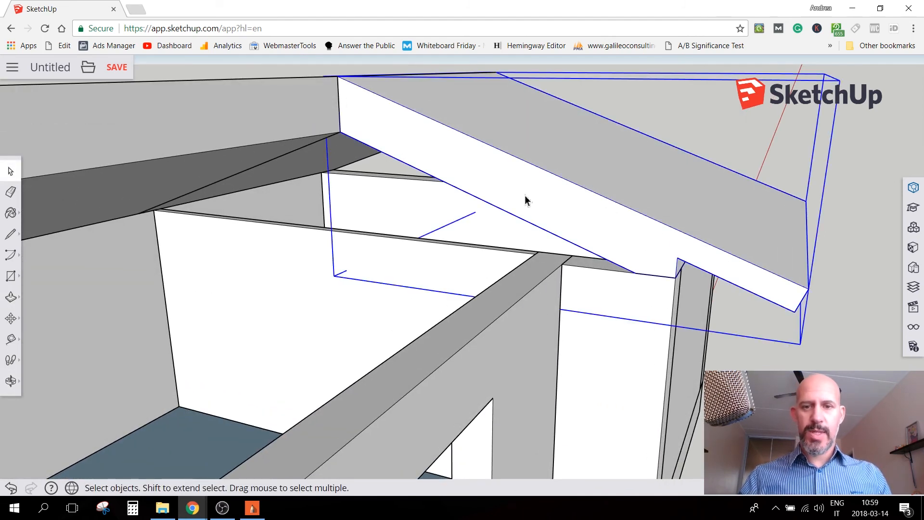
{"action": "key", "text": "ctrl+v"}
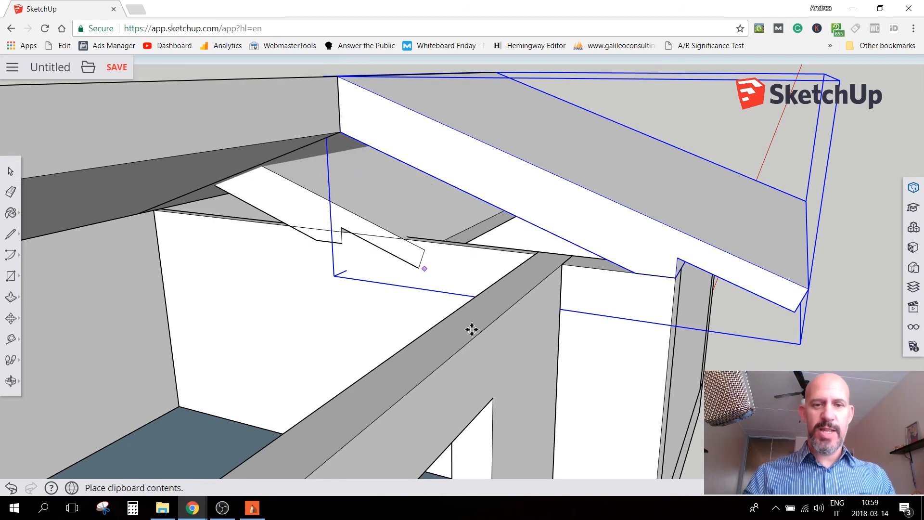
{"action": "middle_click_drag", "start_coordinate": [508, 365], "coordinate": [481, 337]}
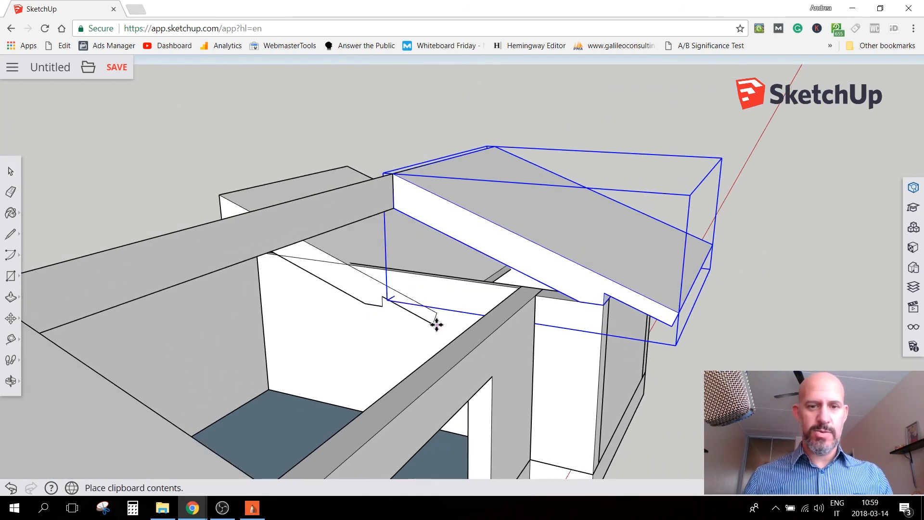
{"action": "left_click", "coordinate": [437, 325]}
{"action": "left_click", "coordinate": [346, 166]}
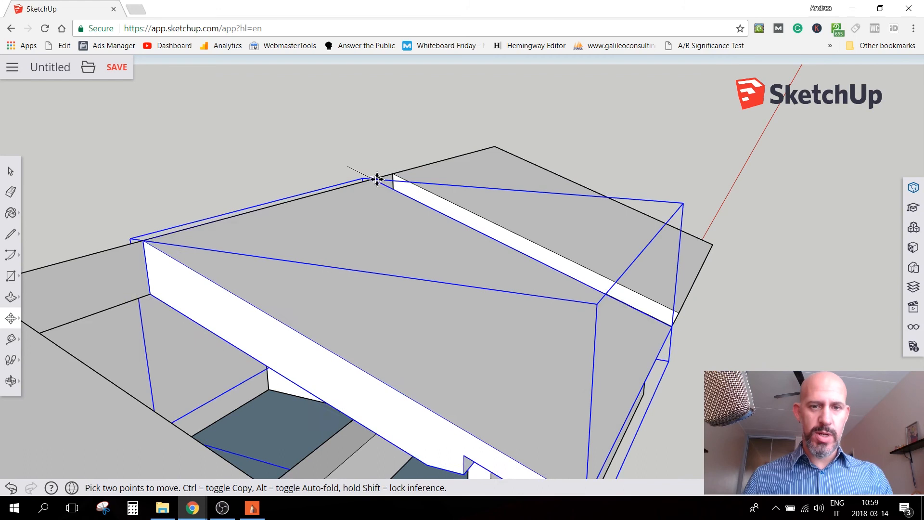
{"action": "key", "text": "space"}
Check the trial slab's fit from below along the recessed front wall, and delete the slab
{"action": "middle_click_drag", "start_coordinate": [416, 388], "coordinate": [411, 276]}
{"action": "scroll", "coordinate": [424, 246], "scroll_direction": "up", "scroll_amount": 2}
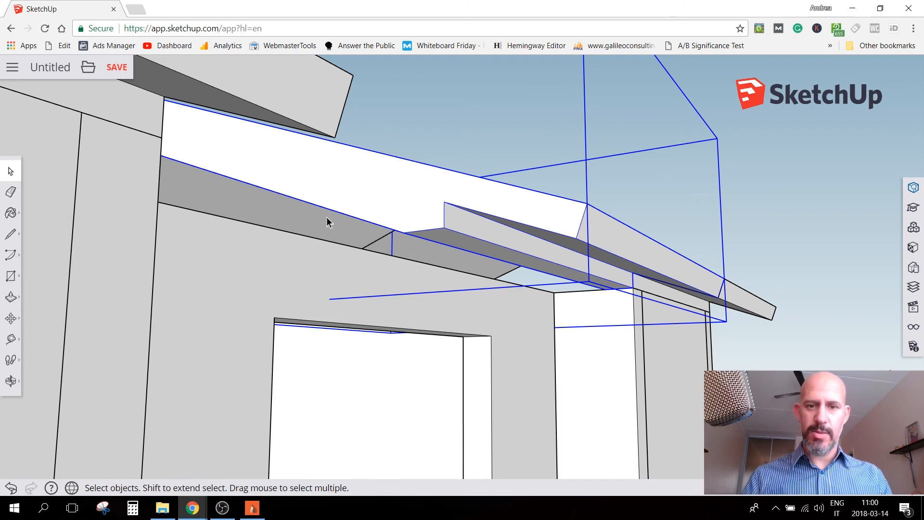
{"action": "scroll", "coordinate": [436, 155], "scroll_direction": "down", "scroll_amount": 5}
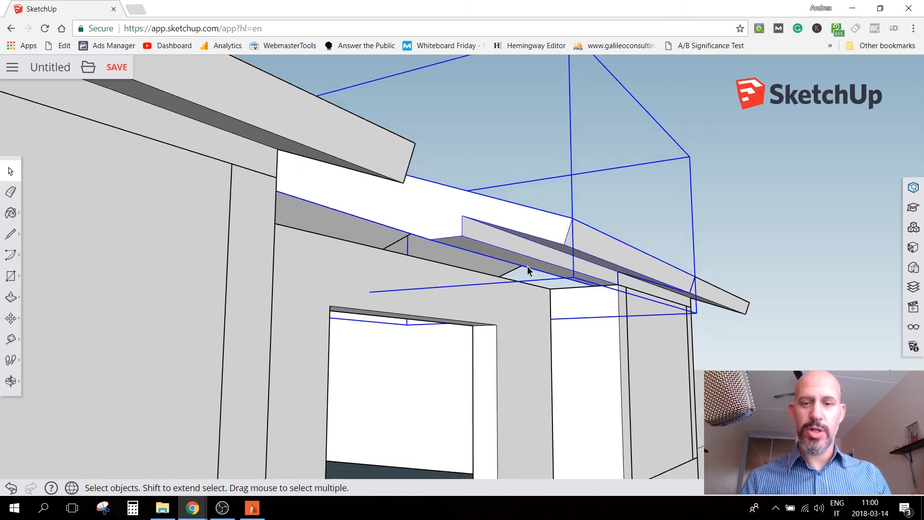
{"action": "middle_click_drag", "start_coordinate": [489, 175], "coordinate": [325, 245]}
{"action": "key", "text": "Delete"}
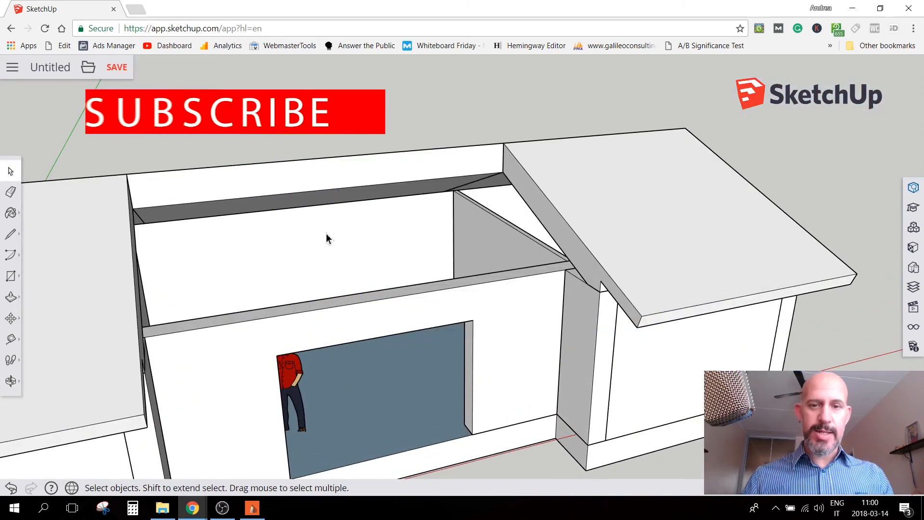
{"action": "scroll", "coordinate": [523, 257], "scroll_direction": "down", "scroll_amount": 1}
{"action": "scroll", "coordinate": [247, 314], "scroll_direction": "down", "scroll_amount": 6}
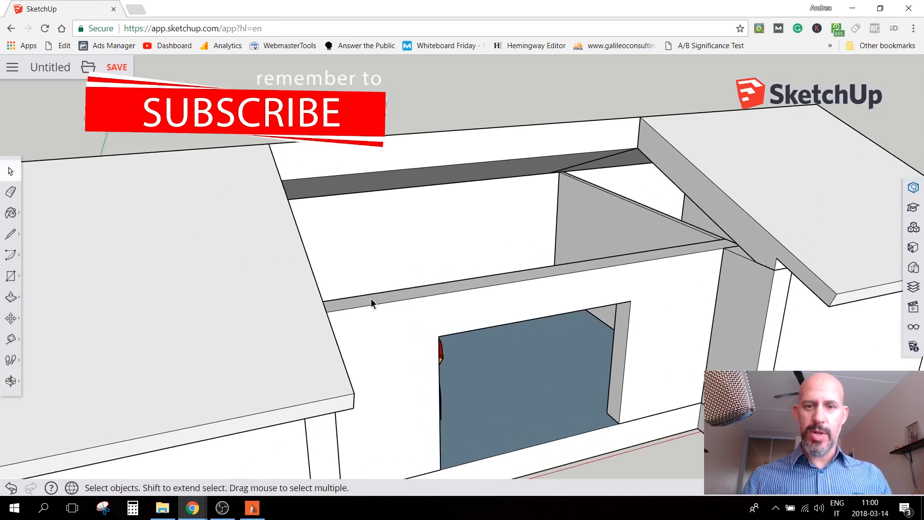
{"action": "middle_click_drag", "start_coordinate": [403, 252], "coordinate": [452, 197]}
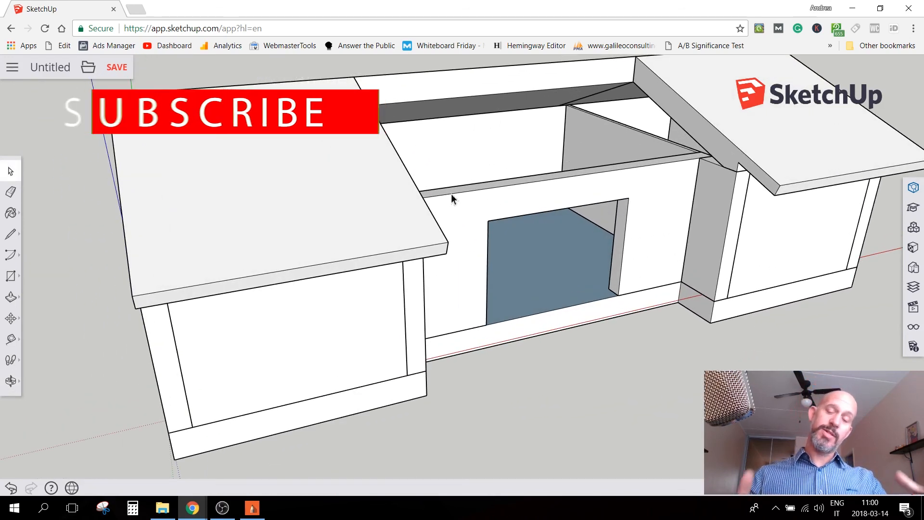